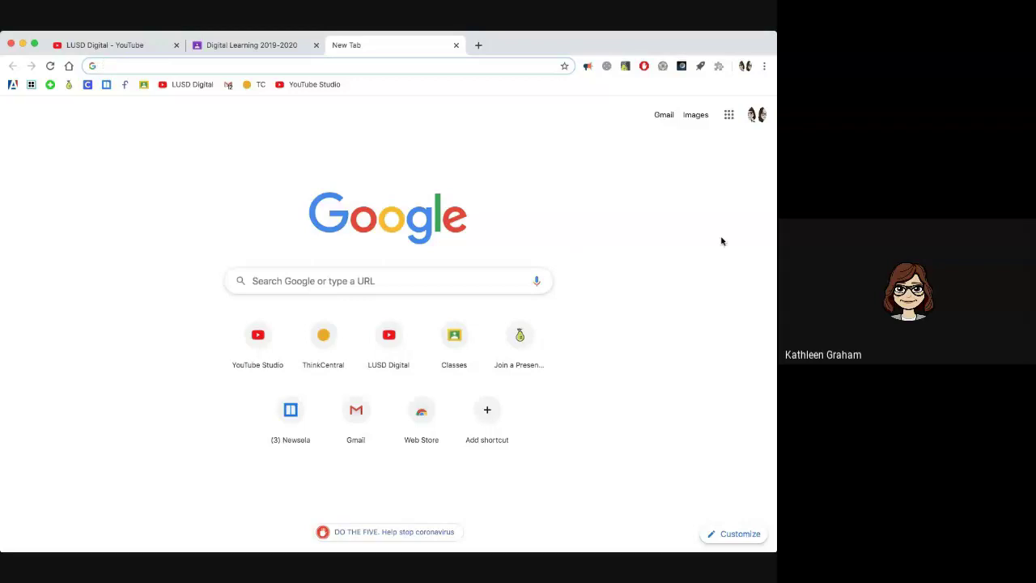
{"action": "left_click", "coordinate": [729, 117]}
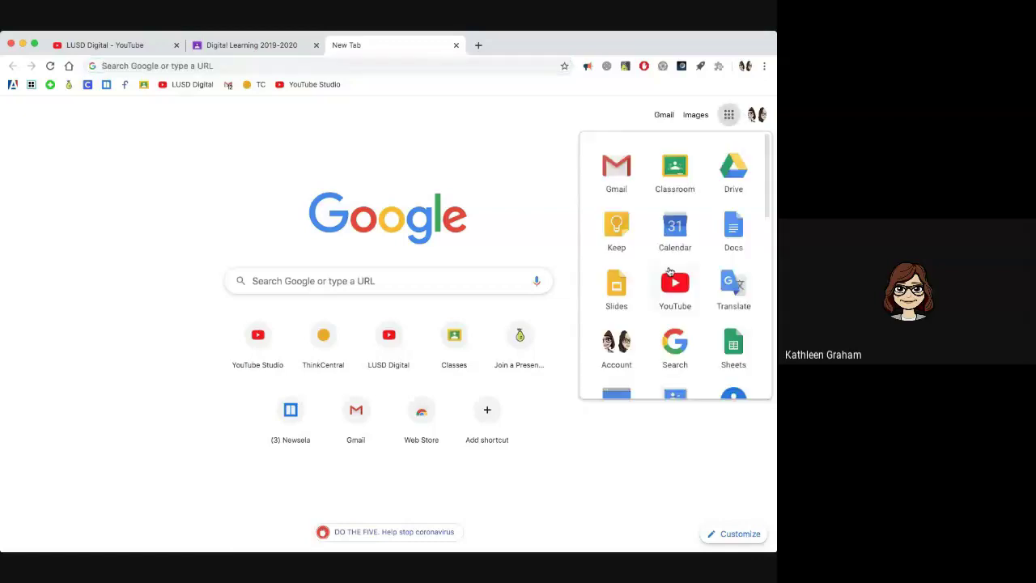
{"action": "scroll", "coordinate": [670, 273], "scroll_direction": "down", "scroll_amount": 2}
{"action": "scroll", "coordinate": [671, 273], "scroll_direction": "down", "scroll_amount": 3}
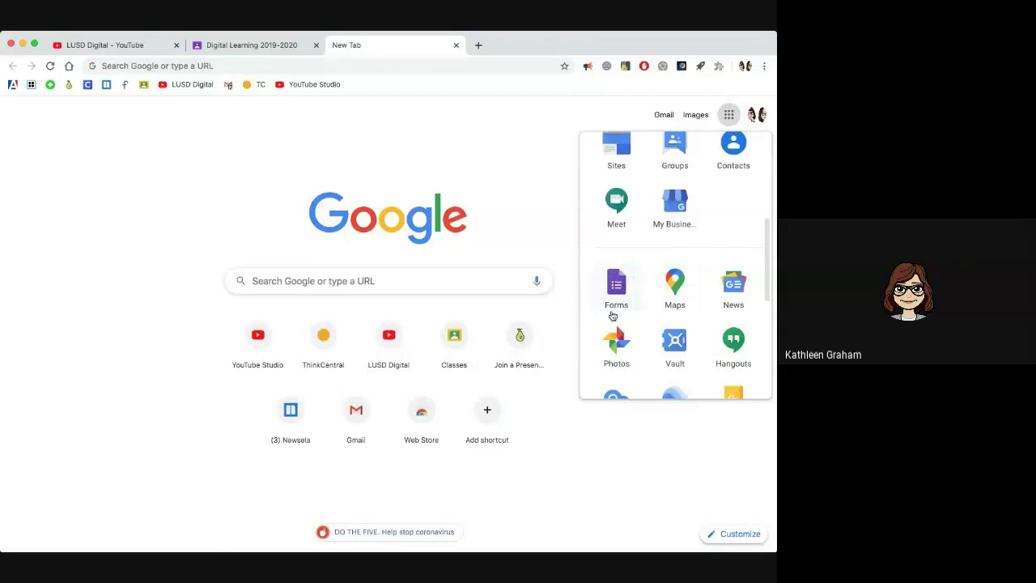
{"action": "scroll", "coordinate": [613, 314], "scroll_direction": "down", "scroll_amount": 5}
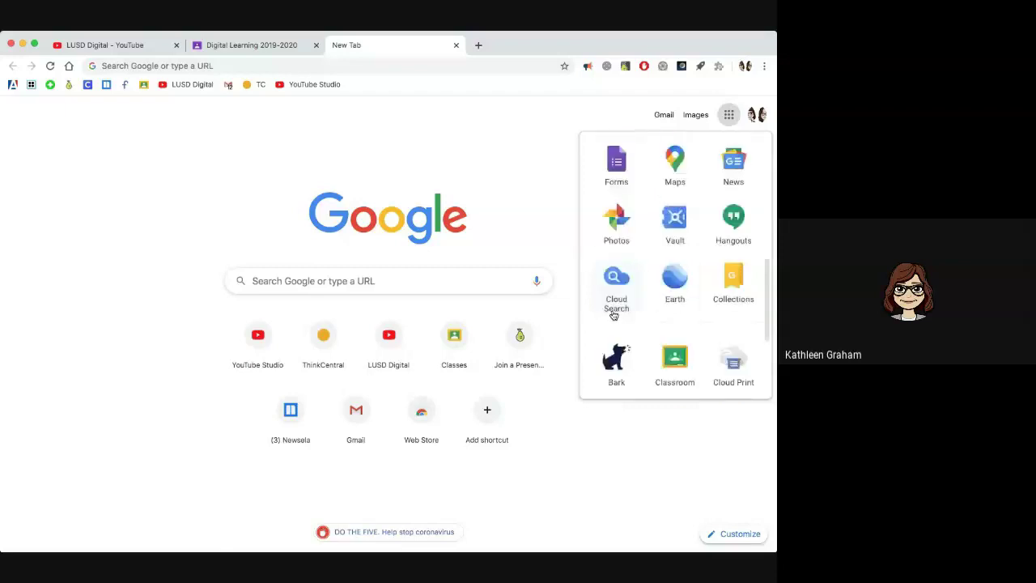
{"action": "scroll", "coordinate": [686, 356], "scroll_direction": "up", "scroll_amount": 5}
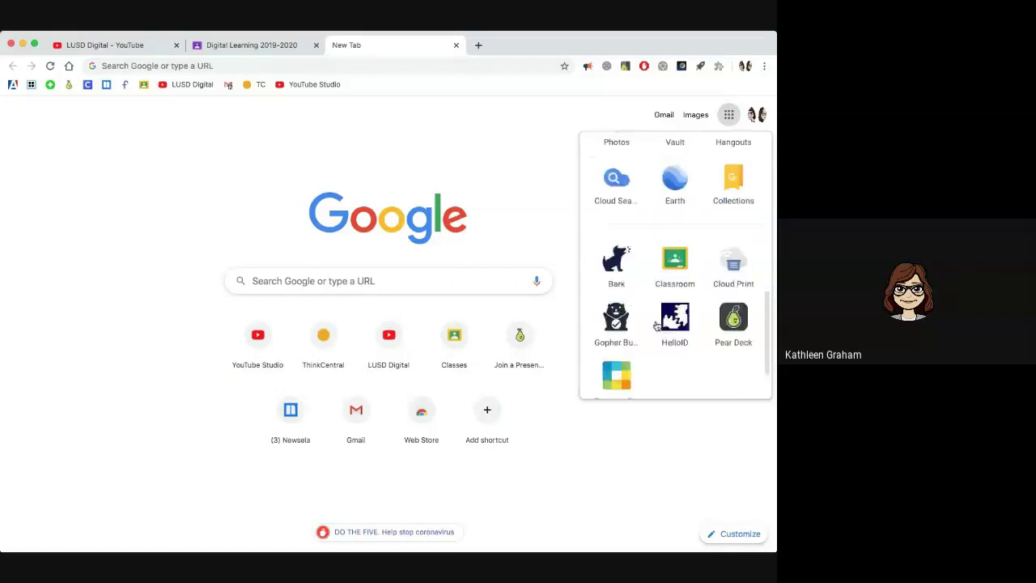
Go to forms.google.com and start a new blank form
{"action": "left_click", "coordinate": [243, 67]}
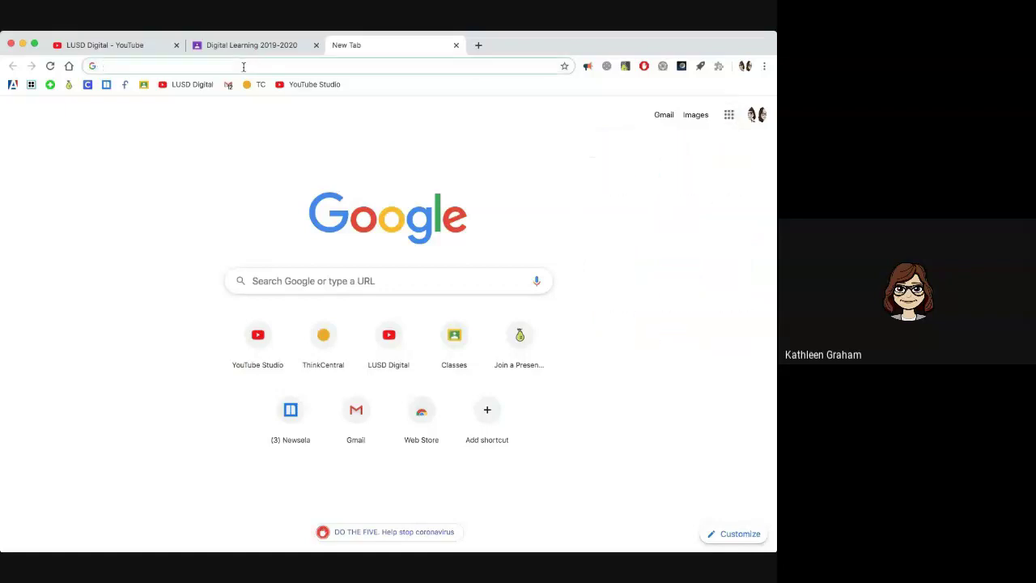
{"action": "type", "text": "forms.google.com"}
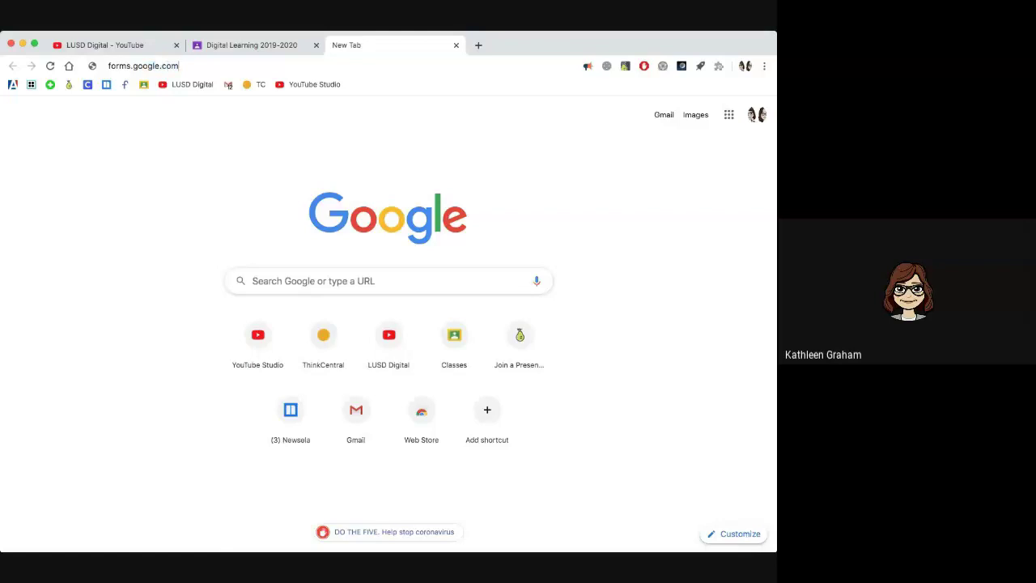
{"action": "key", "text": "Return"}
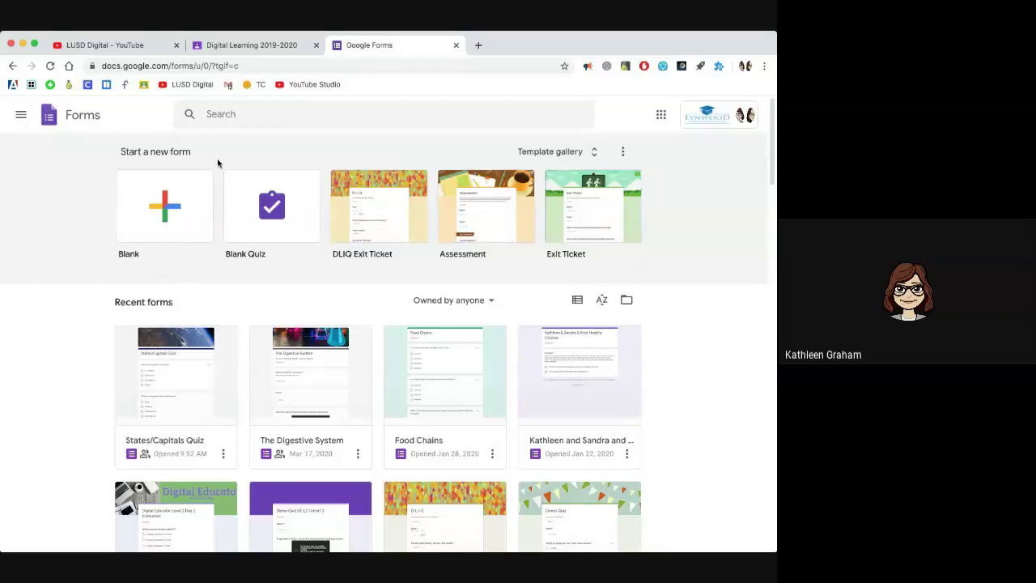
{"action": "left_click", "coordinate": [166, 210]}
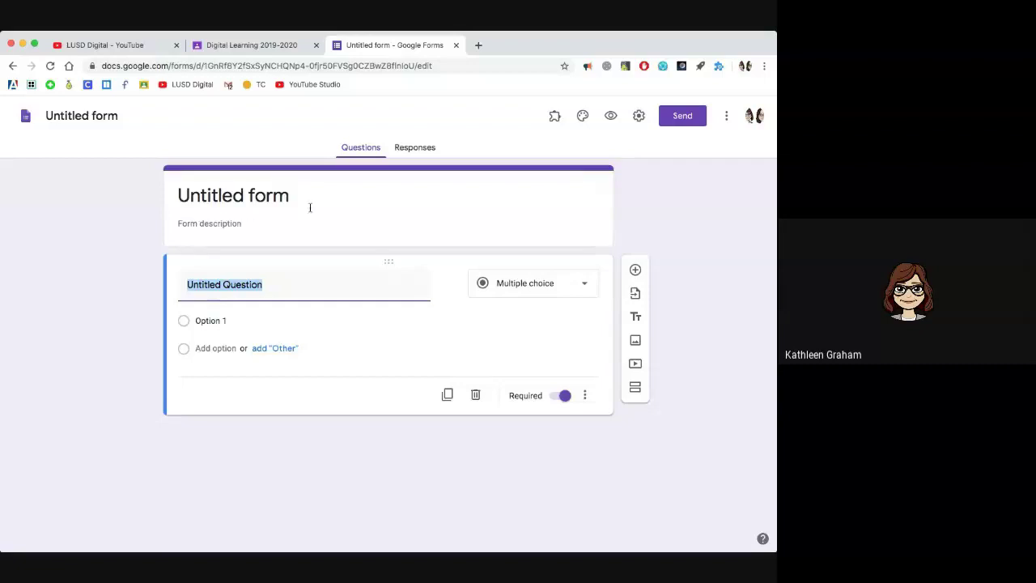
Name both the form and its file "Daily Check-in" and add the description "Please use this form to submit your daily work accomplishments"
{"action": "left_click", "coordinate": [238, 197]}
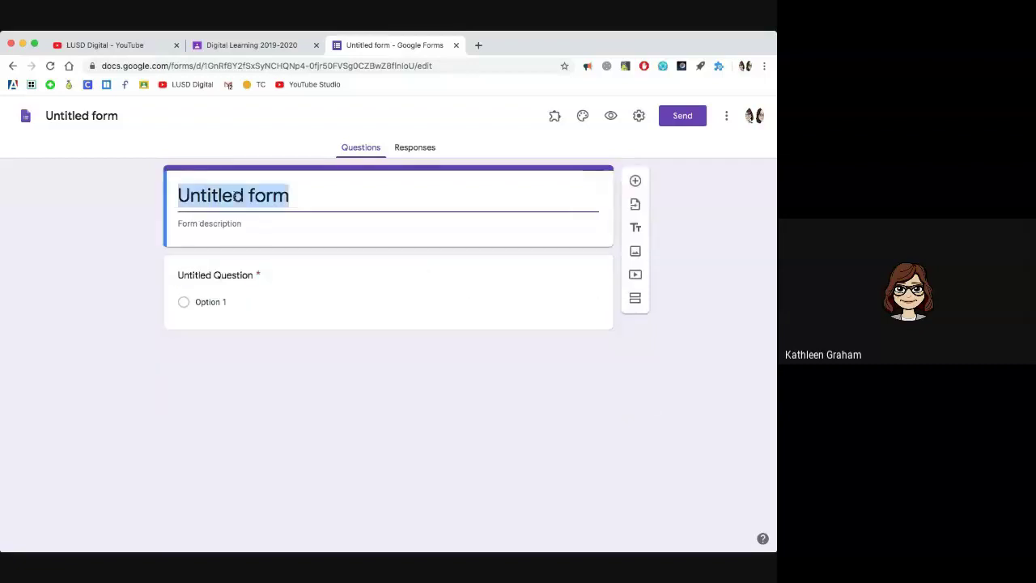
{"action": "type", "text": "Daily Check-in"}
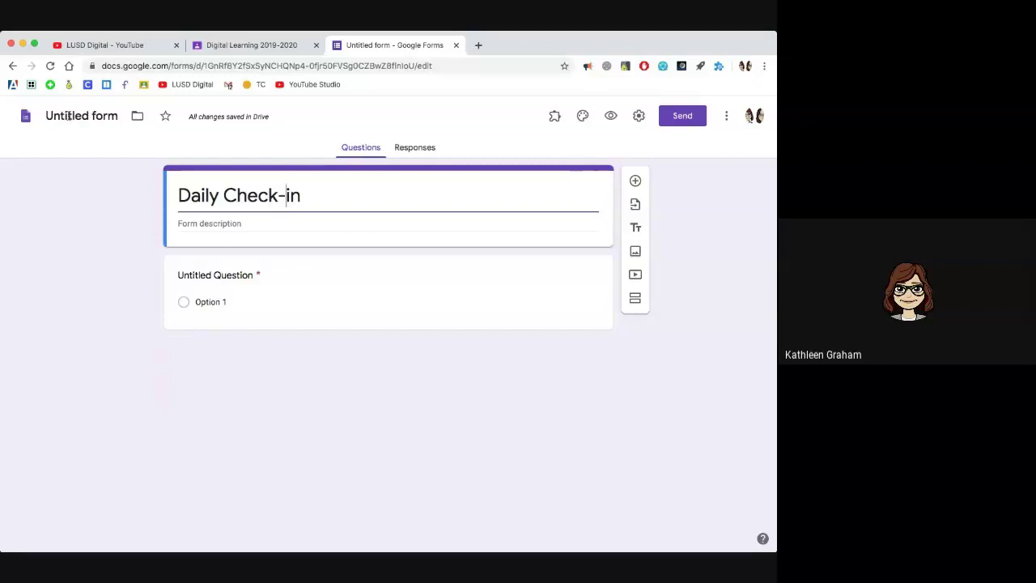
{"action": "left_click", "coordinate": [68, 115]}
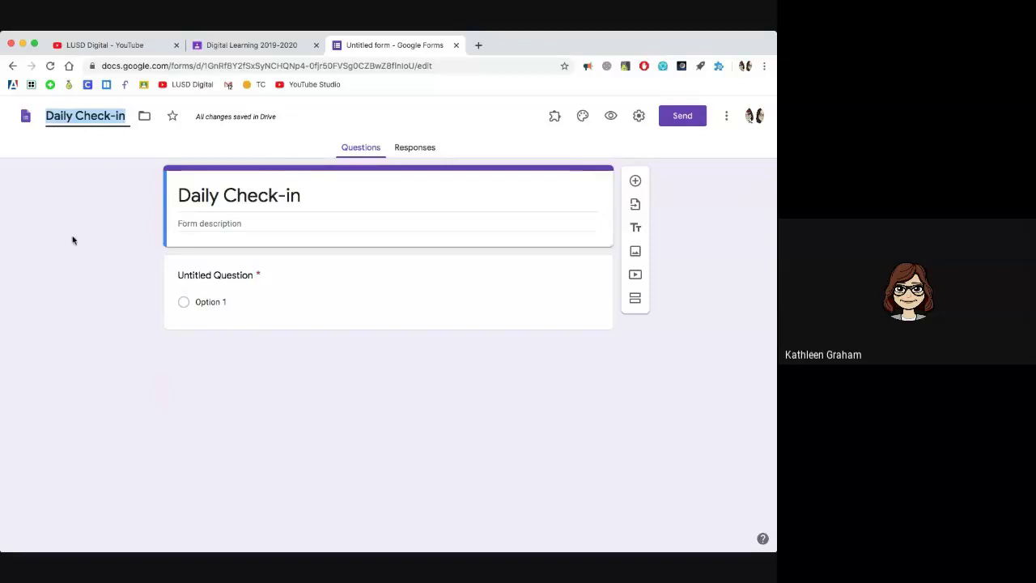
{"action": "key", "text": "Return"}
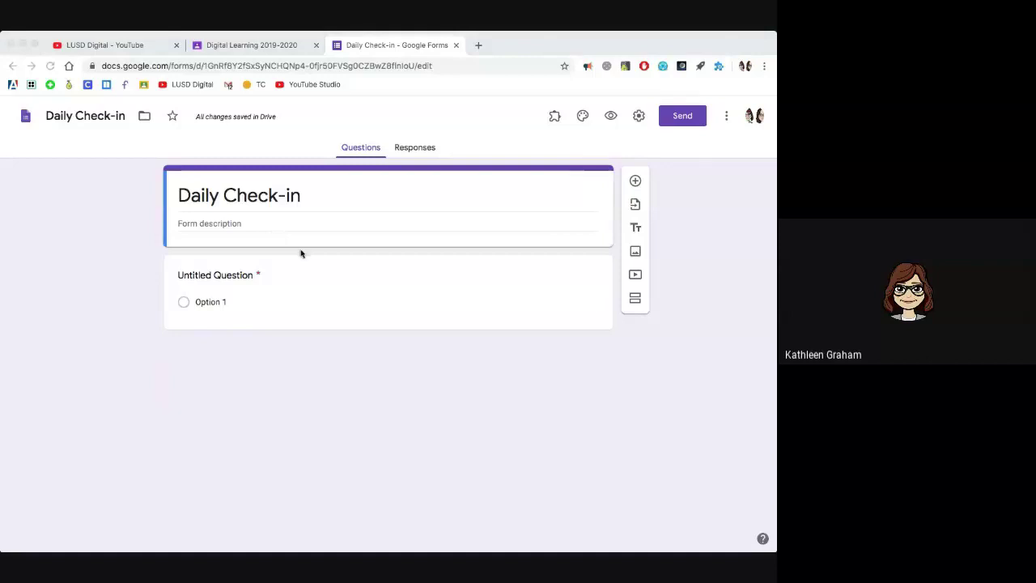
{"action": "left_click", "coordinate": [188, 223]}
{"action": "type", "text": "Please use this form to submit your daily work accomplishments"}
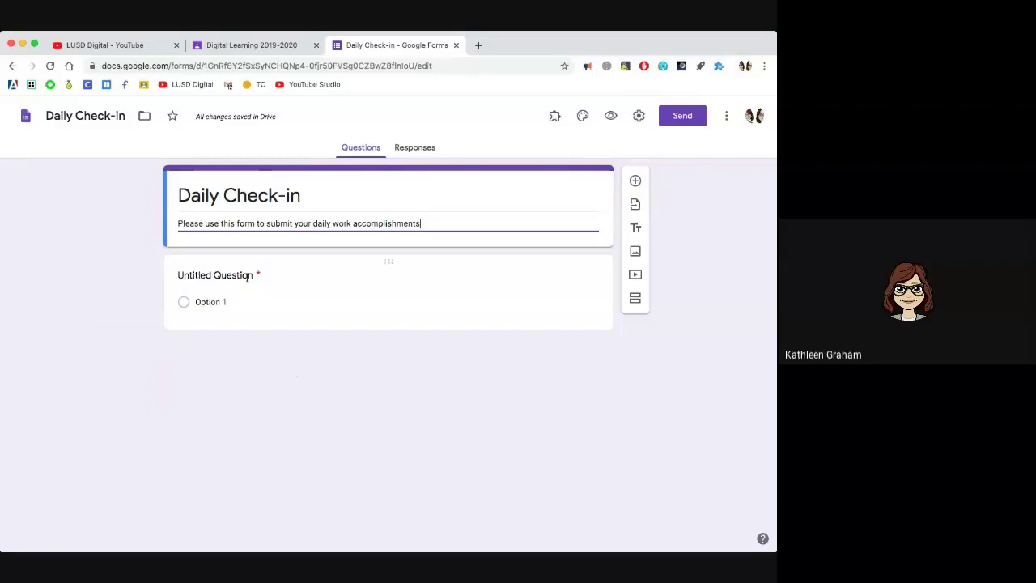
Title the first question "Name" and keep the suggested short answer type
{"action": "left_click", "coordinate": [212, 280]}
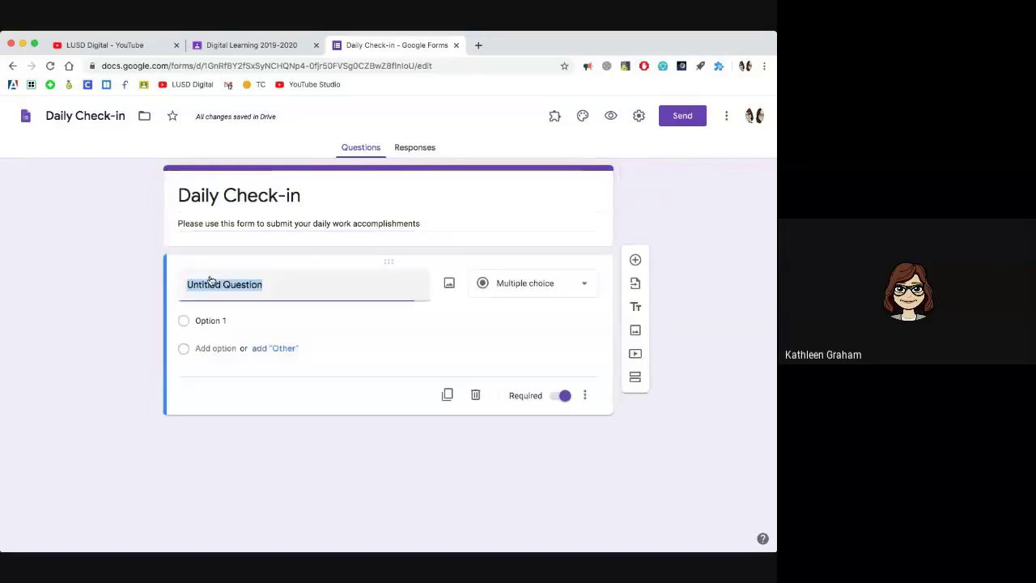
{"action": "left_click", "coordinate": [111, 289]}
{"action": "left_click", "coordinate": [207, 285]}
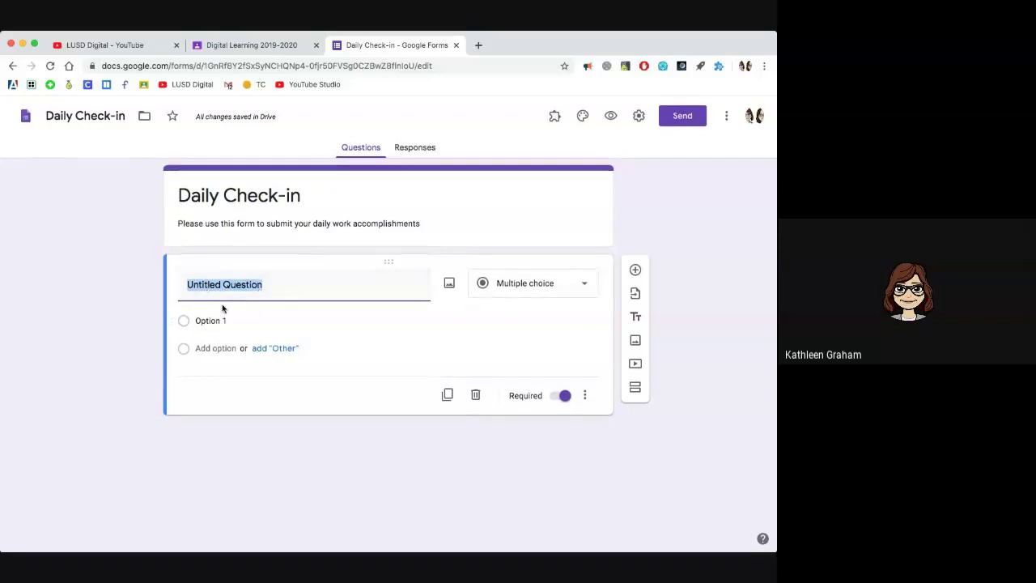
{"action": "type", "text": "Na"}
{"action": "key", "text": "BackSpace"}
{"action": "type", "text": "ame"}
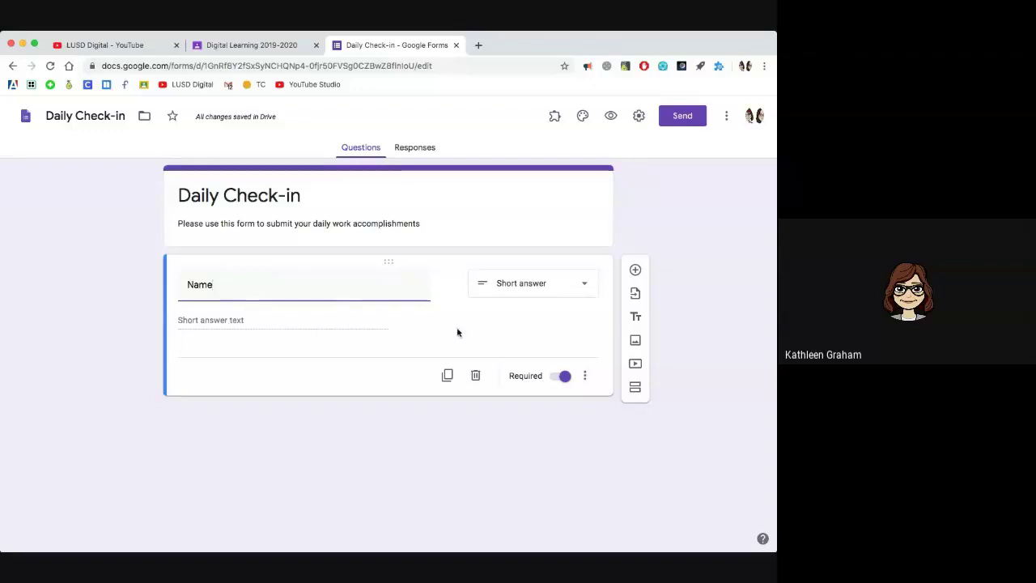
{"action": "left_click", "coordinate": [586, 284]}
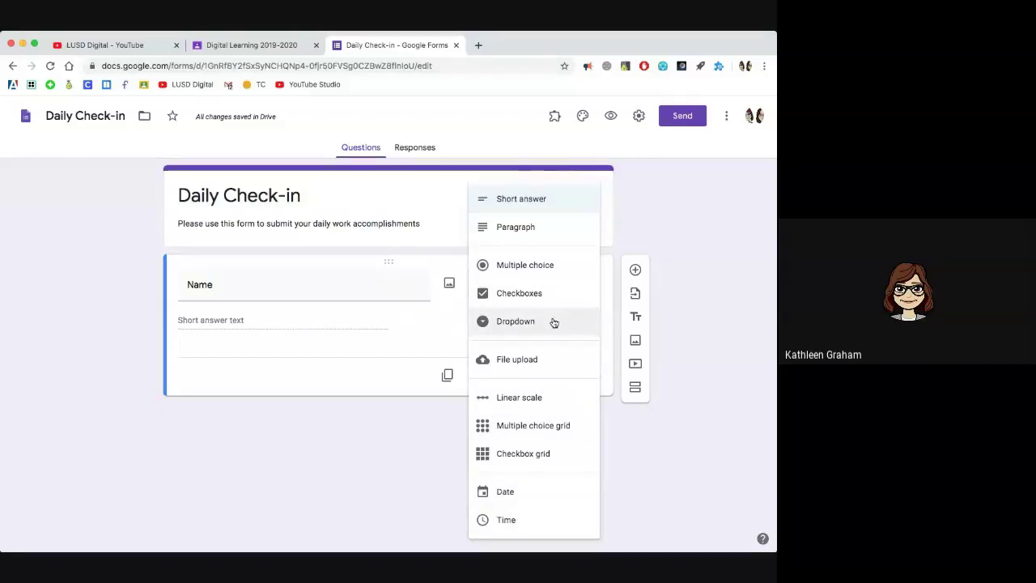
{"action": "left_click", "coordinate": [232, 434]}
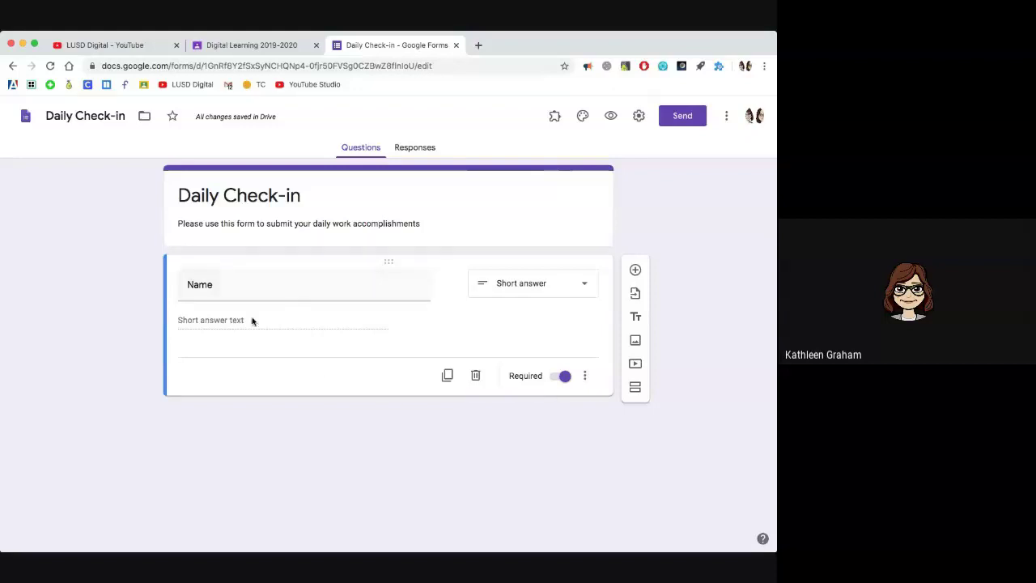
Show a description on the Name question and enter "please use first and last name"
{"action": "left_click", "coordinate": [584, 378]}
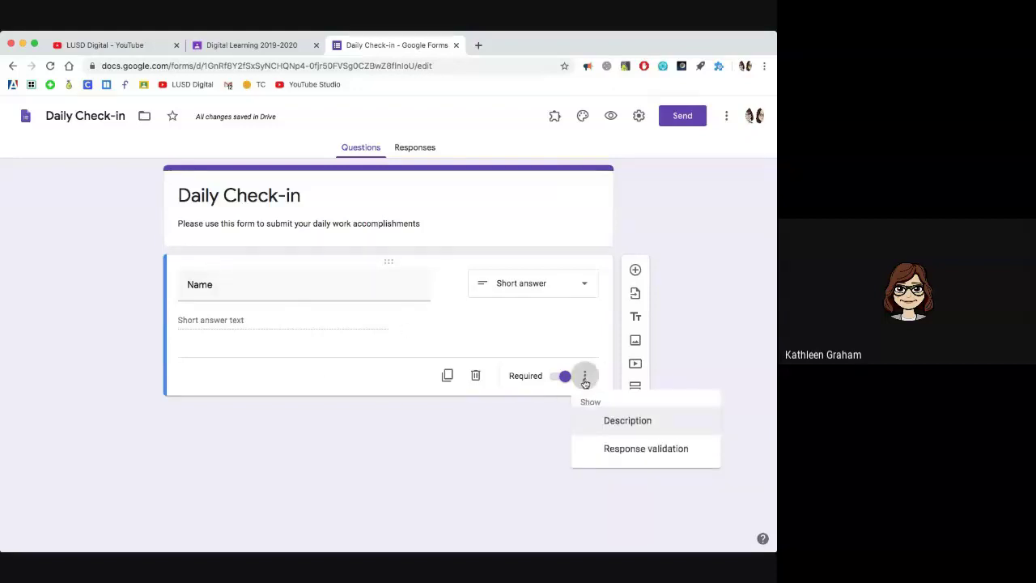
{"action": "left_click", "coordinate": [624, 424]}
{"action": "type", "text": "p"}
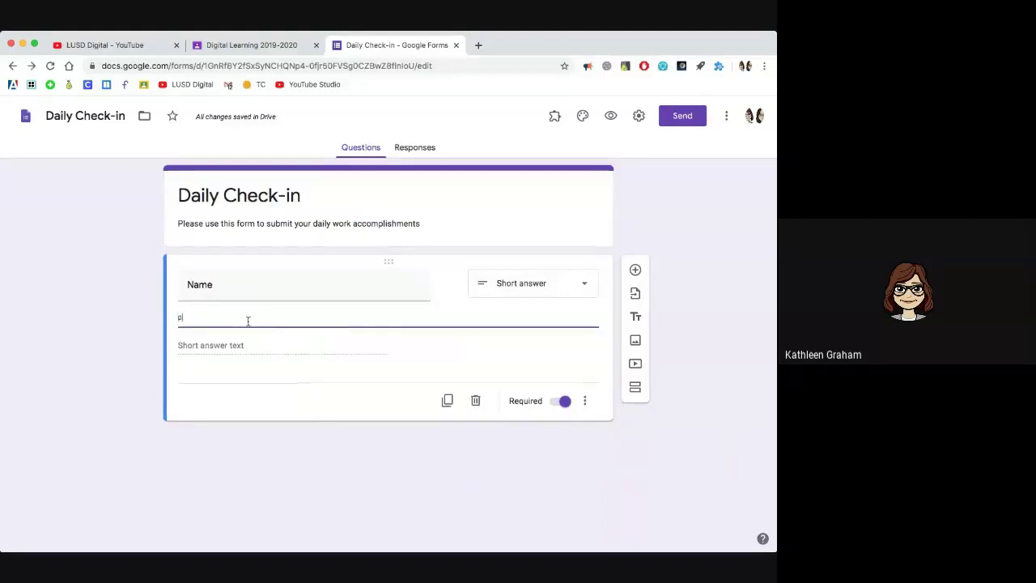
{"action": "type", "text": "lease use first "}
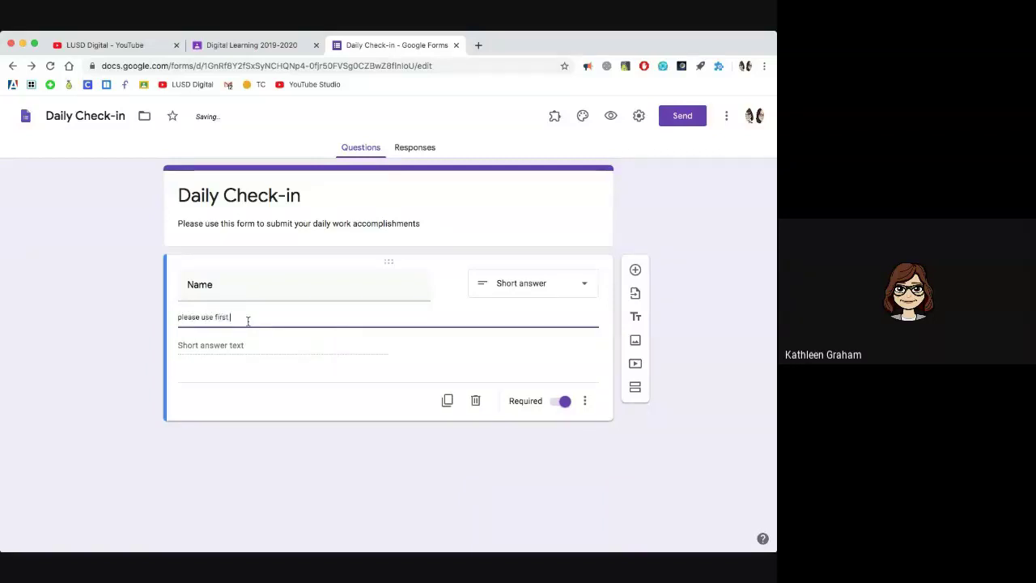
{"action": "type", "text": "and last name"}
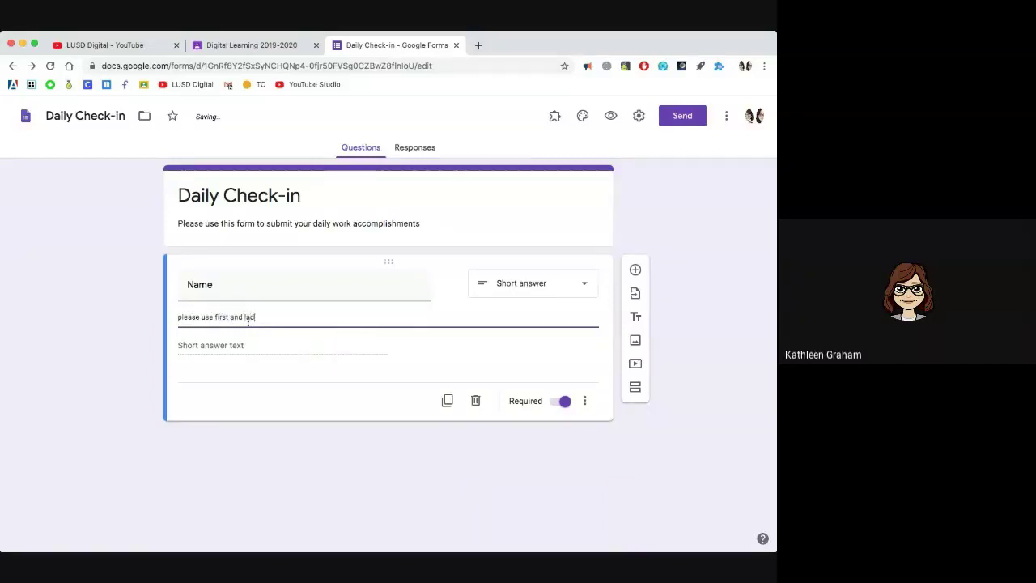
{"action": "left_click", "coordinate": [623, 435]}
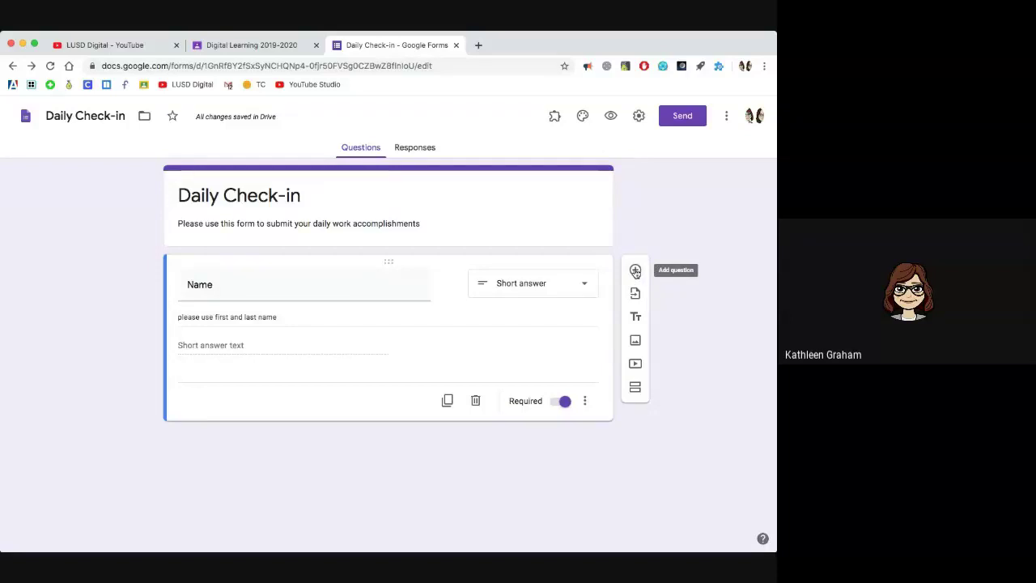
Add a question titled "Date" with the date answer type below the Name question
{"action": "triple_click", "coordinate": [513, 226]}
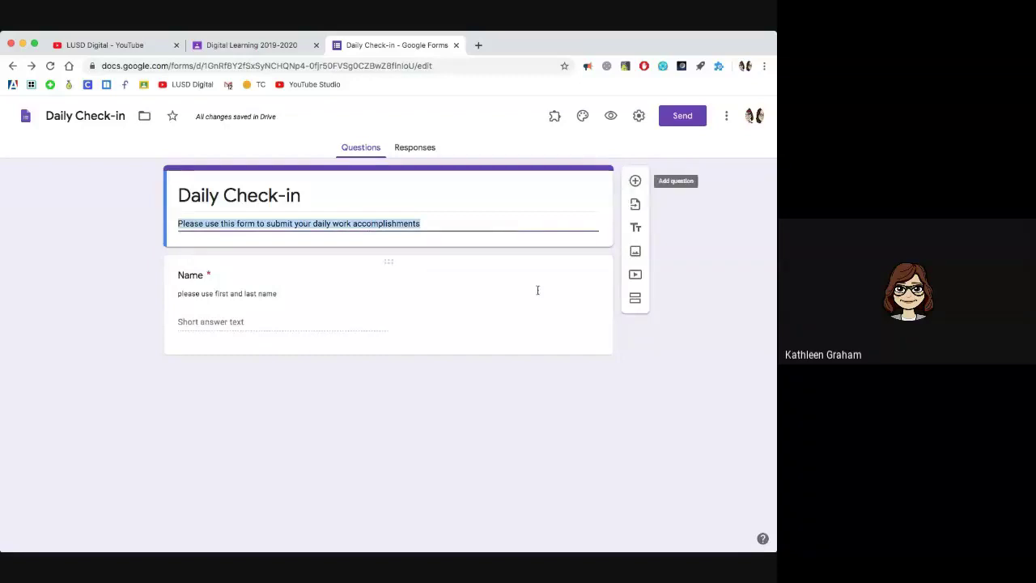
{"action": "triple_click", "coordinate": [509, 295]}
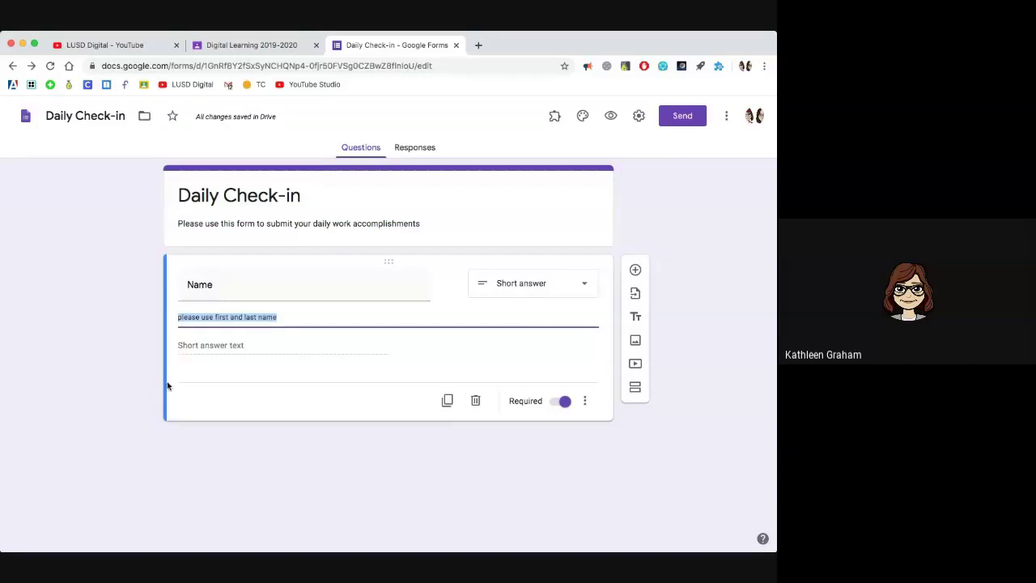
{"action": "left_click", "coordinate": [636, 271]}
{"action": "left_click", "coordinate": [635, 271]}
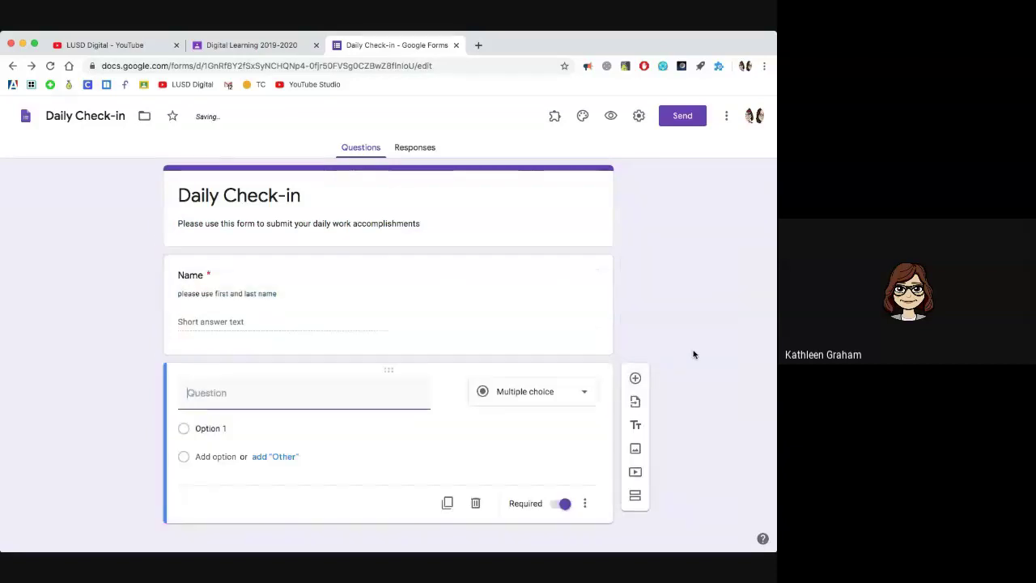
{"action": "type", "text": "Date"}
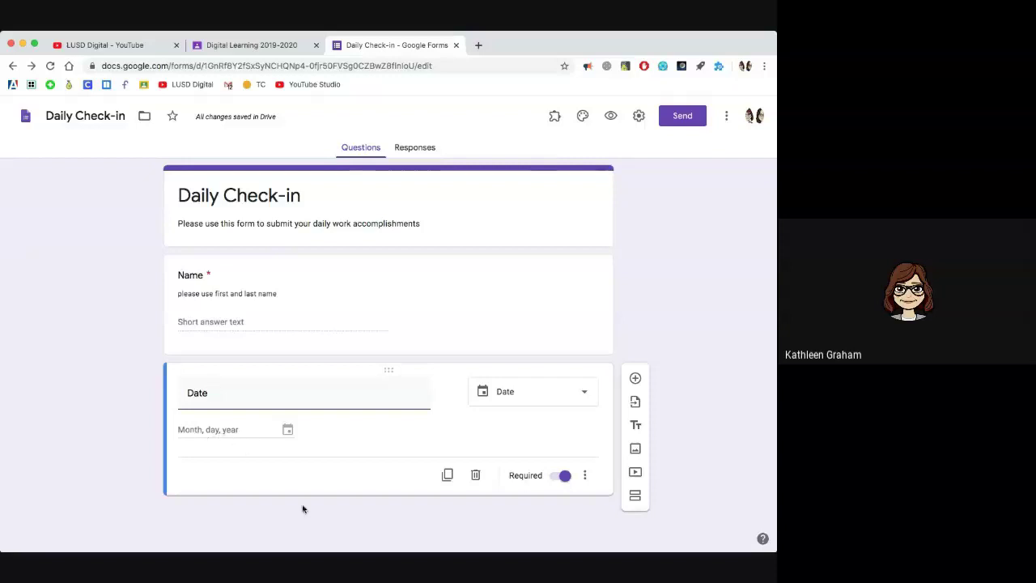
Add a paragraph question titled "What did you accomplish today?" below the Date question
{"action": "left_click", "coordinate": [636, 379]}
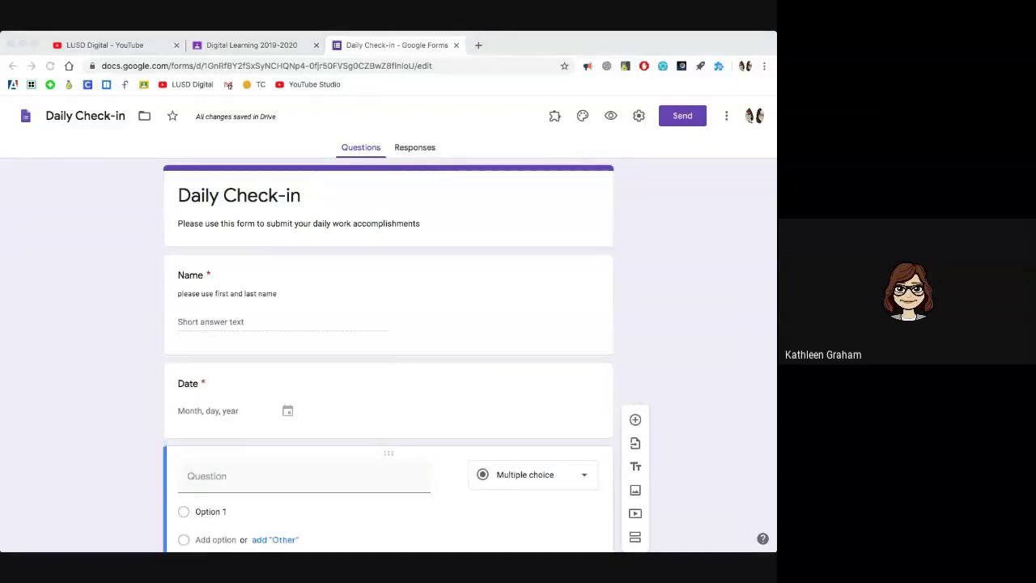
{"action": "left_click", "coordinate": [393, 469]}
{"action": "type", "text": "What did you accomplish today?"}
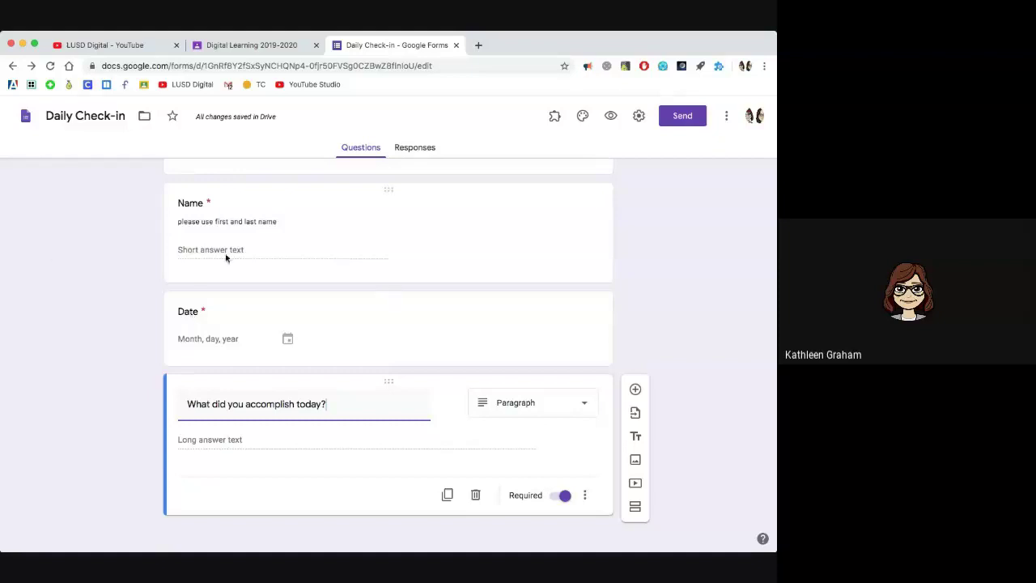
Add a paragraph question titled "What questions or concerns do you have?" at the end of the form
{"action": "left_click", "coordinate": [636, 389]}
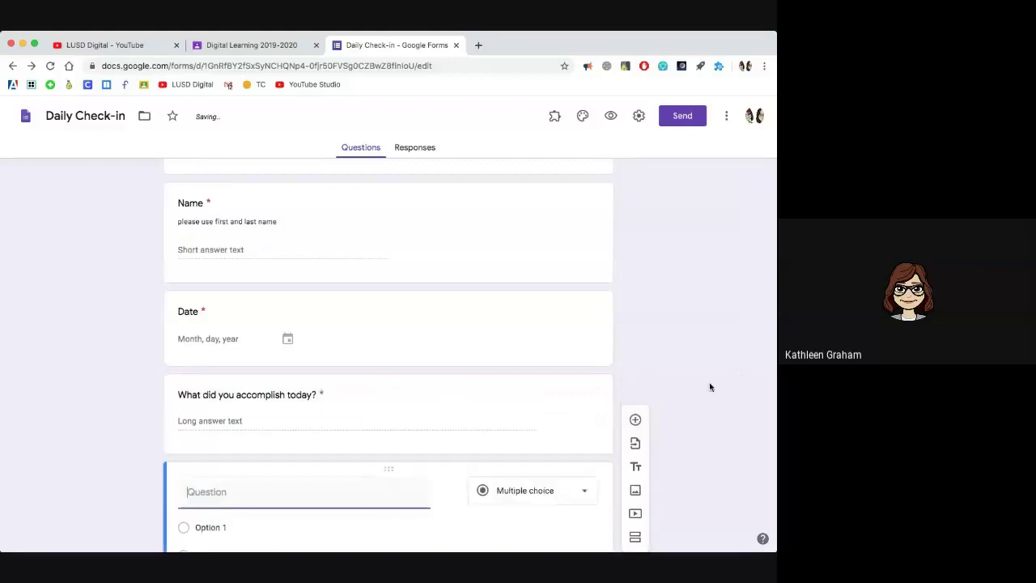
{"action": "key", "text": "super+Tab"}
{"action": "left_click", "coordinate": [211, 492]}
{"action": "type", "text": "What questions or concerns do you have?"}
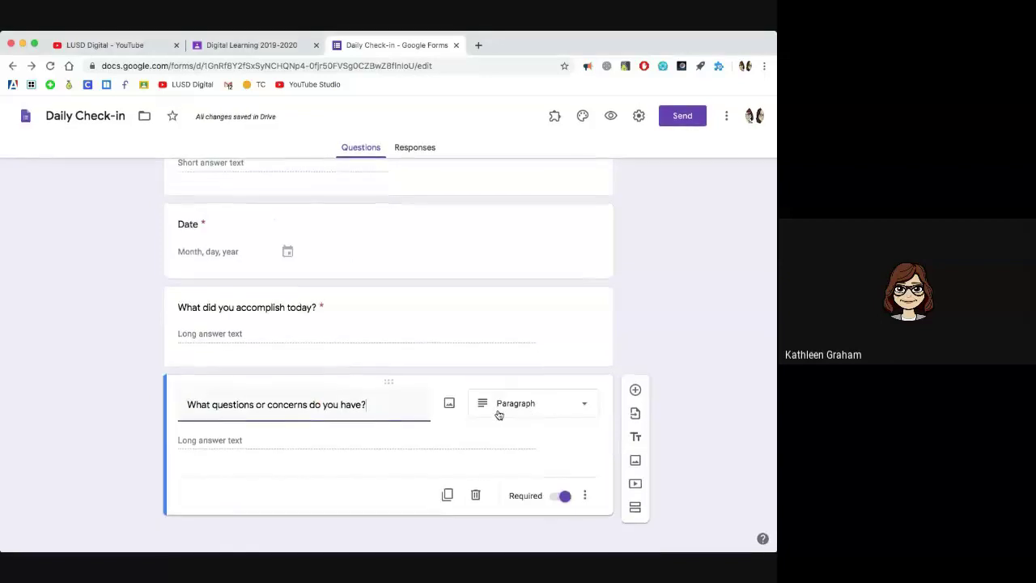
{"action": "left_click", "coordinate": [429, 362]}
Review the form's questions and preview the form as respondents see it
{"action": "scroll", "coordinate": [699, 410], "scroll_direction": "up", "scroll_amount": 3}
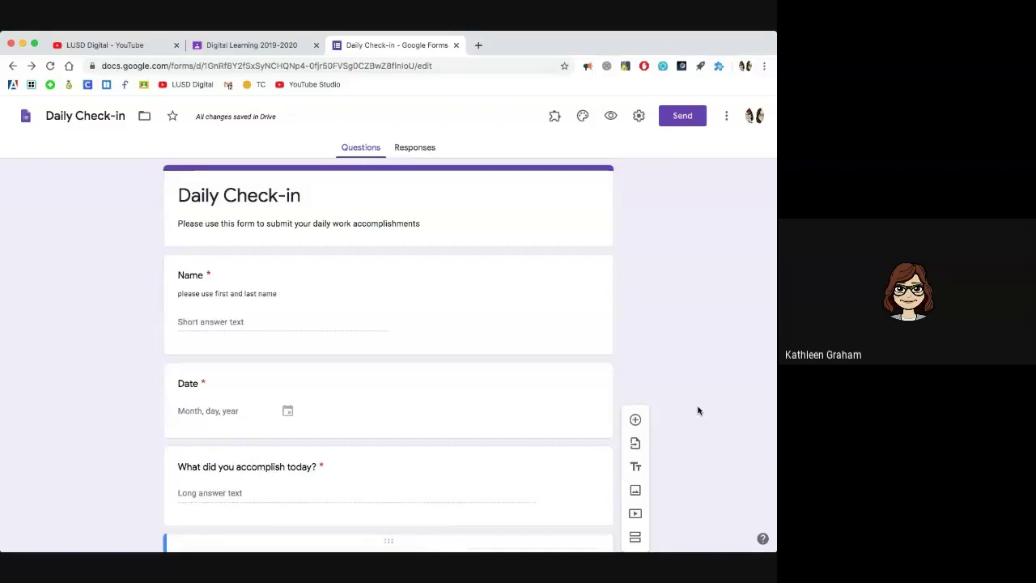
{"action": "scroll", "coordinate": [666, 347], "scroll_direction": "up", "scroll_amount": 2}
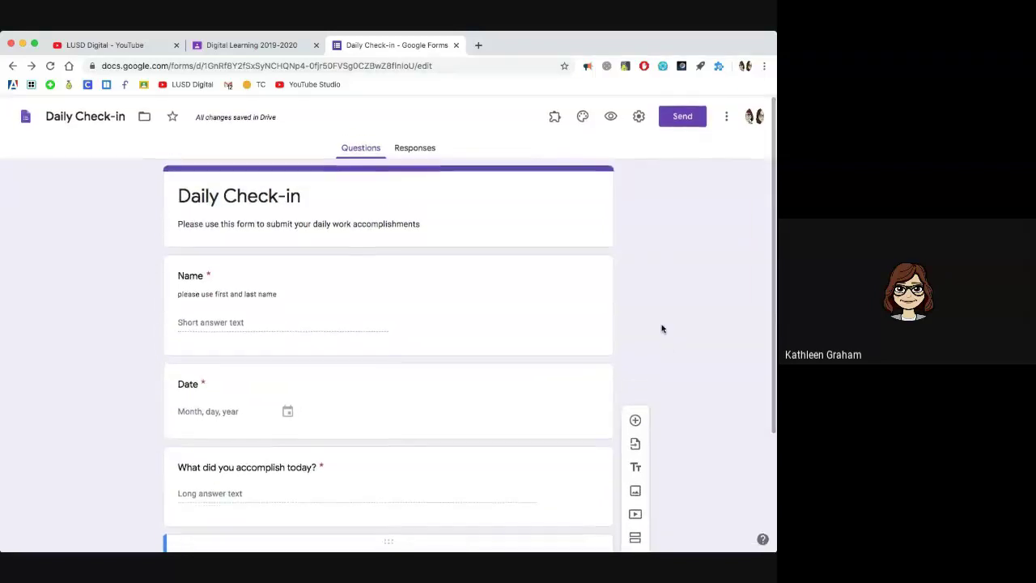
{"action": "scroll", "coordinate": [662, 327], "scroll_direction": "down", "scroll_amount": 3}
{"action": "scroll", "coordinate": [661, 326], "scroll_direction": "up", "scroll_amount": 3}
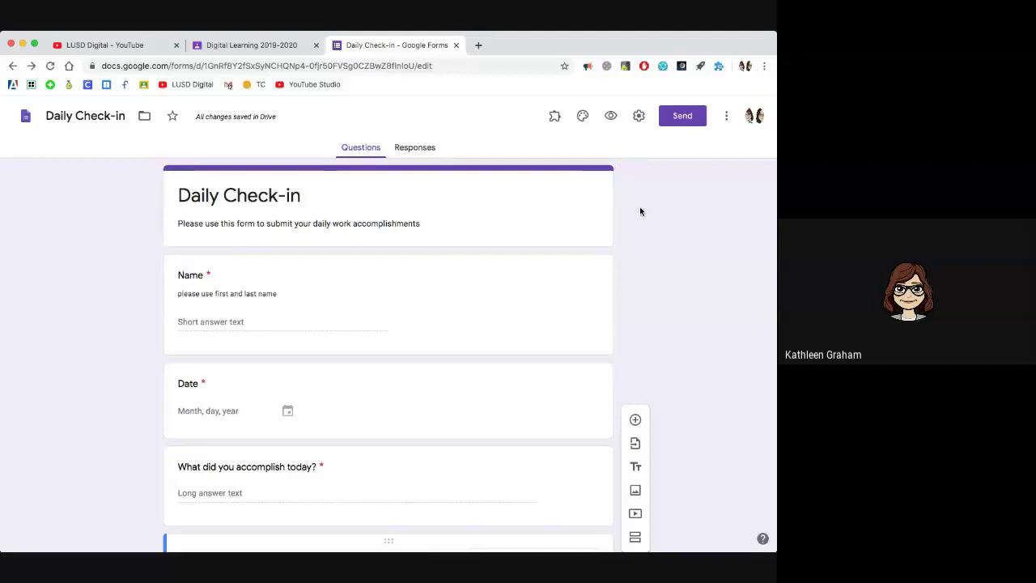
{"action": "left_click", "coordinate": [611, 117]}
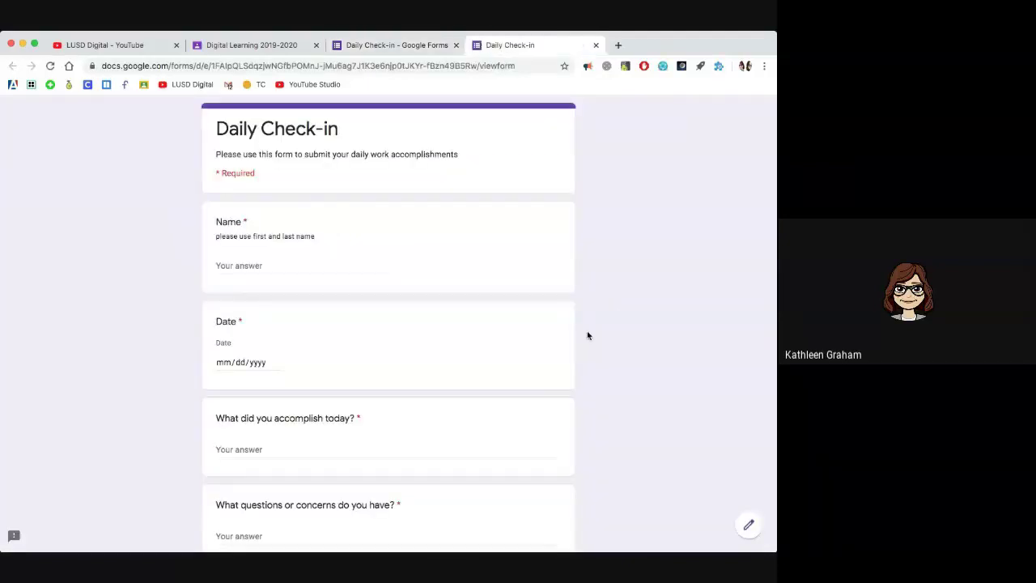
Look through the form preview down to the Submit button, close it, and open the preview again from the editor
{"action": "scroll", "coordinate": [588, 335], "scroll_direction": "down", "scroll_amount": 2}
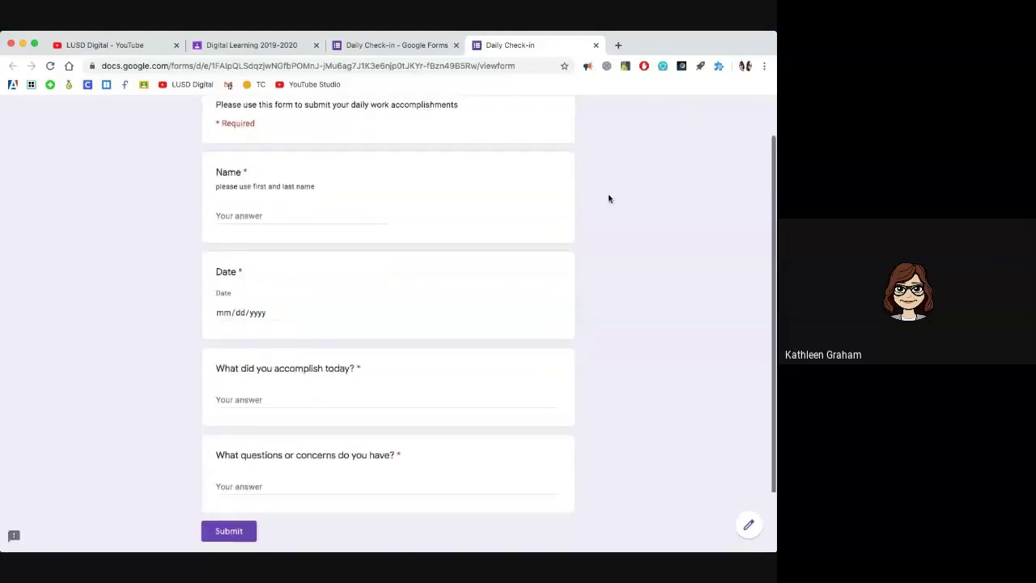
{"action": "left_click", "coordinate": [597, 45]}
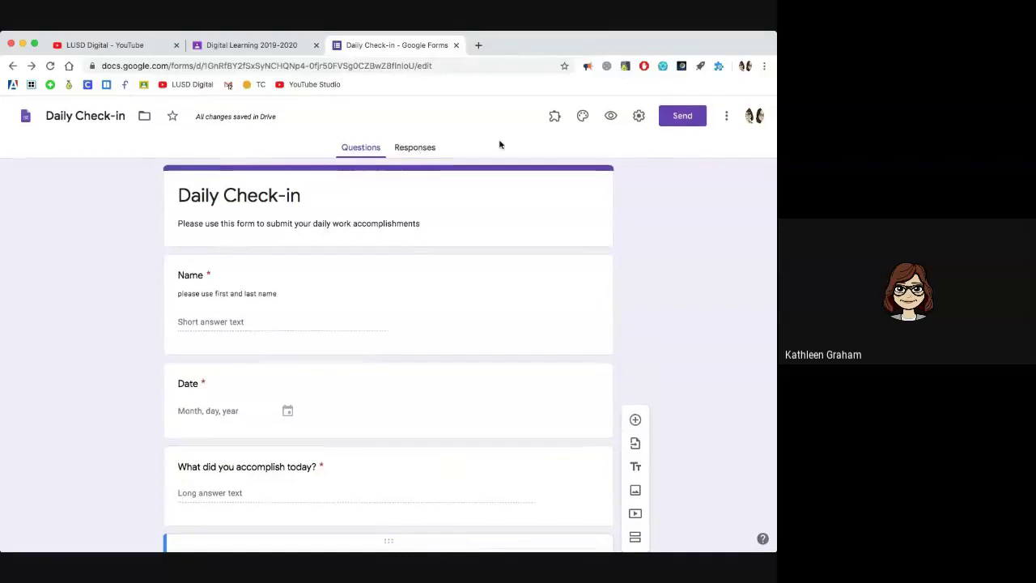
{"action": "left_click", "coordinate": [611, 117]}
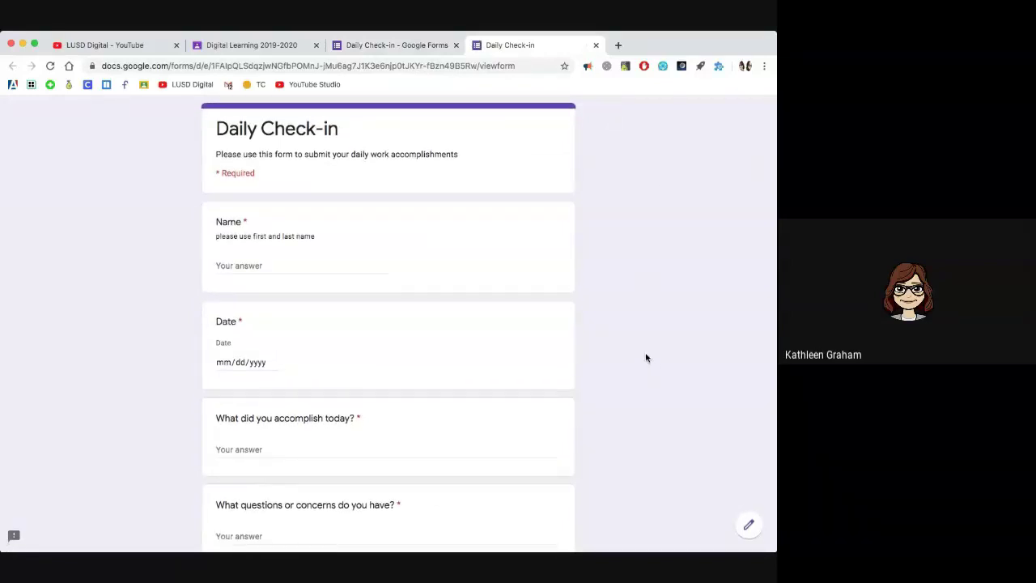
Open the form editor from the preview, compare it with the original editor tab, and close the duplicate
{"action": "left_click", "coordinate": [749, 528]}
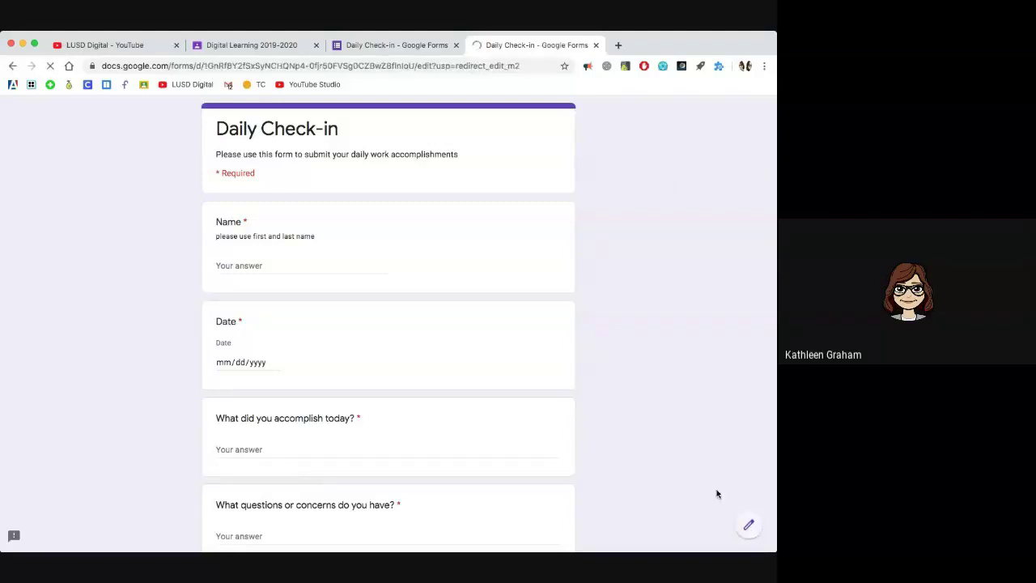
{"action": "left_click", "coordinate": [382, 47]}
{"action": "left_click", "coordinate": [540, 47]}
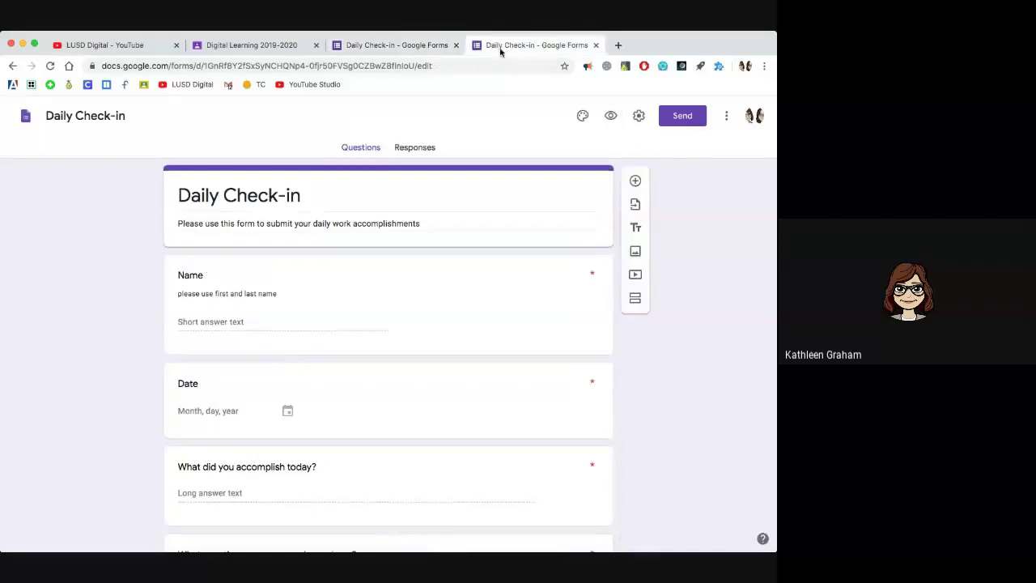
{"action": "left_click", "coordinate": [383, 45]}
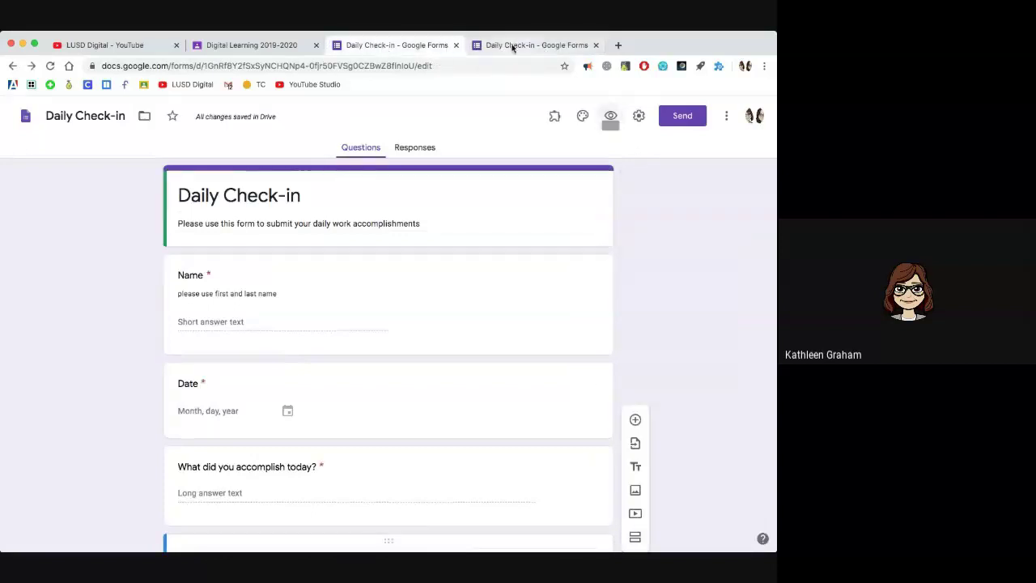
{"action": "left_click", "coordinate": [513, 45]}
{"action": "left_click", "coordinate": [595, 45]}
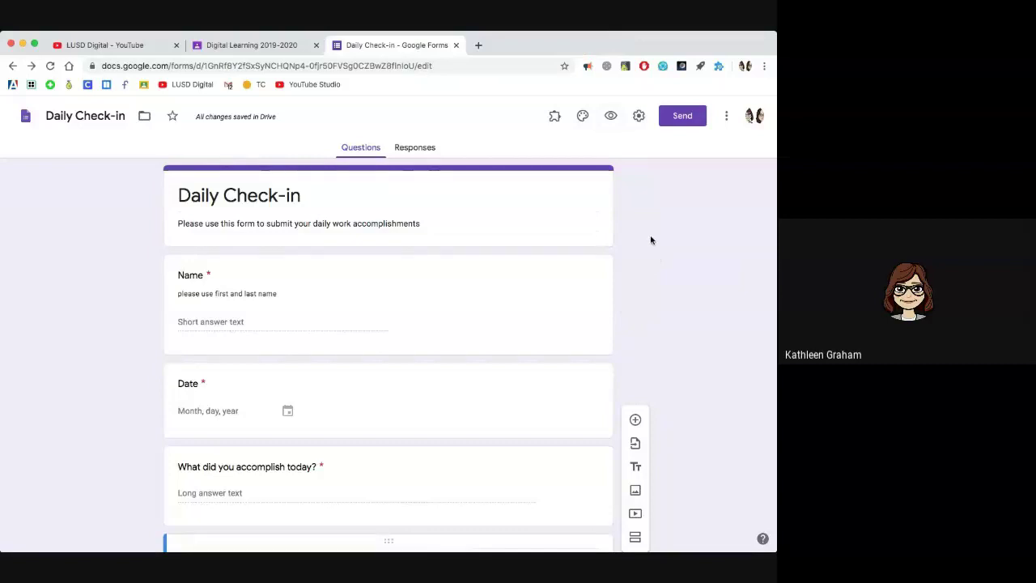
Set the form's header to the colorful candy image from the Work and School themes
{"action": "left_click", "coordinate": [582, 115]}
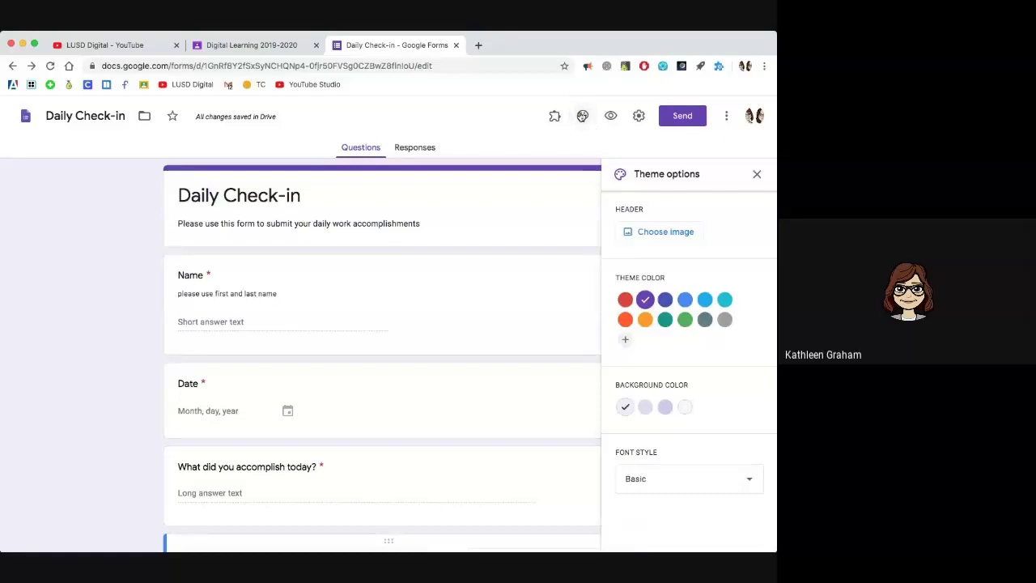
{"action": "left_click", "coordinate": [656, 233]}
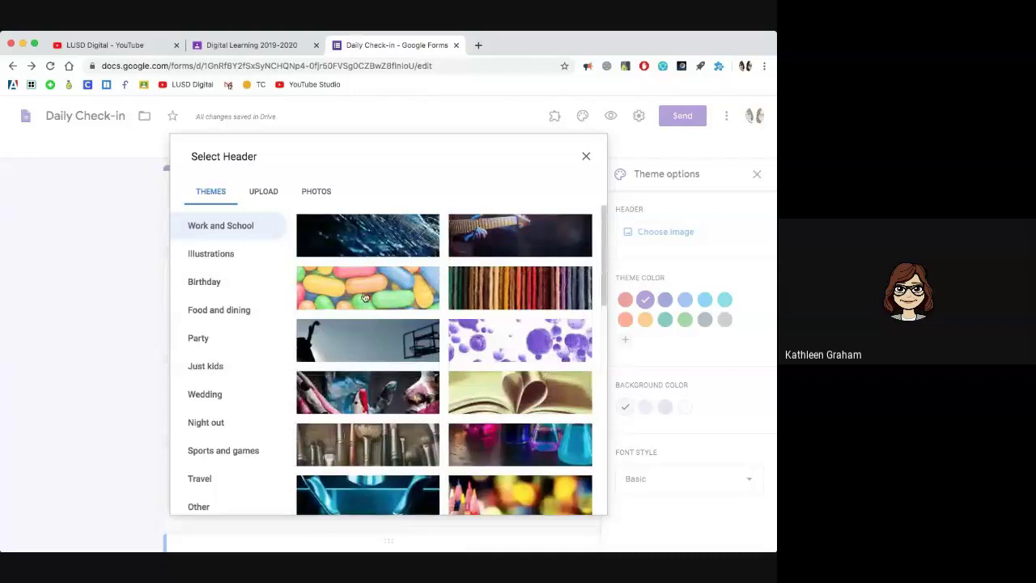
{"action": "left_click", "coordinate": [365, 297]}
{"action": "left_click", "coordinate": [574, 498]}
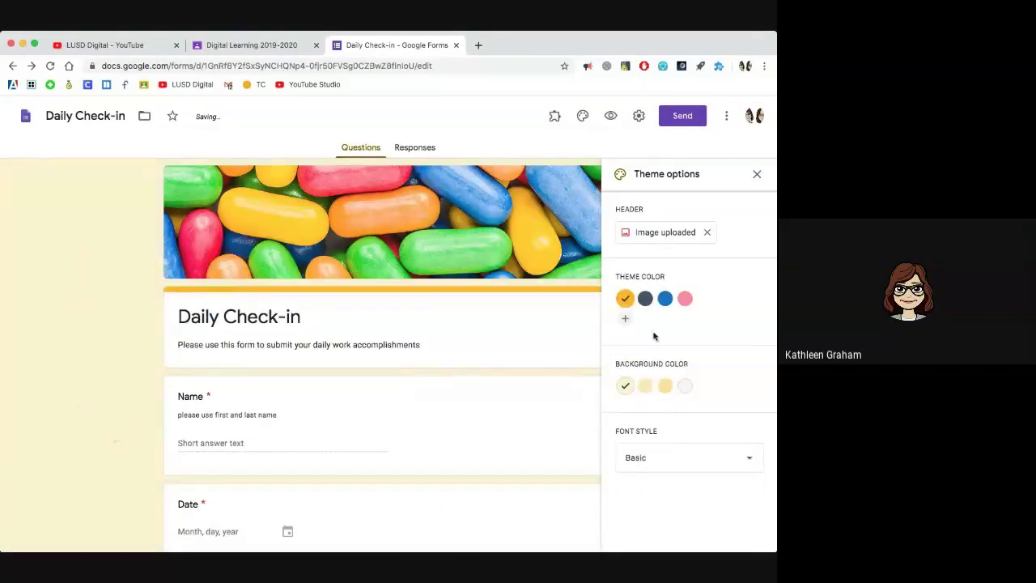
Set the form's theme color to blue and its background to the Dark blue shade
{"action": "left_click", "coordinate": [645, 298]}
{"action": "left_click", "coordinate": [664, 299]}
{"action": "left_click", "coordinate": [645, 388]}
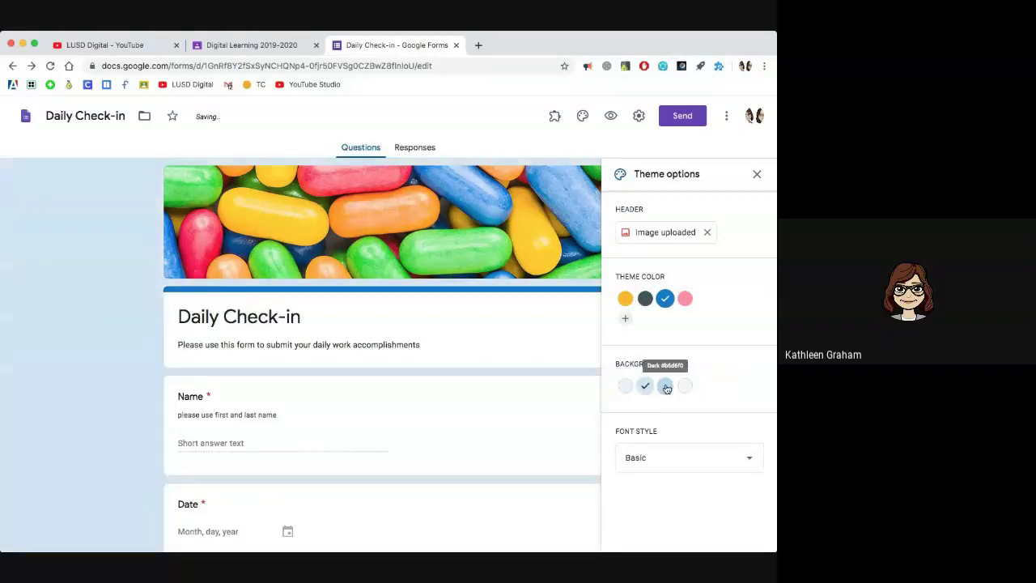
{"action": "left_click", "coordinate": [666, 386]}
Try the Formal and Playful font styles on the form and restore the Basic font style
{"action": "left_click", "coordinate": [717, 460]}
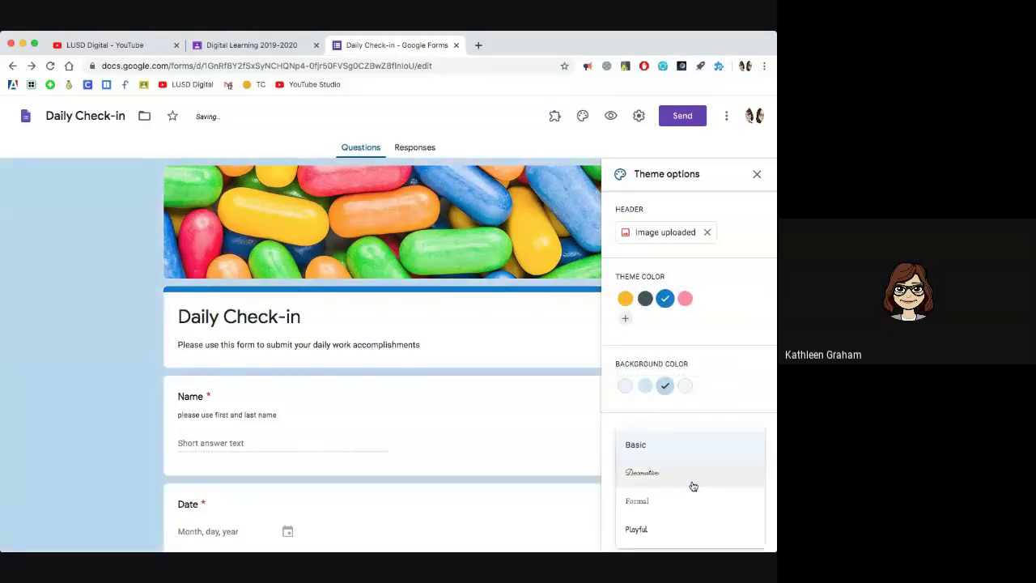
{"action": "scroll", "coordinate": [691, 483], "scroll_direction": "down", "scroll_amount": 2}
{"action": "left_click", "coordinate": [651, 504]}
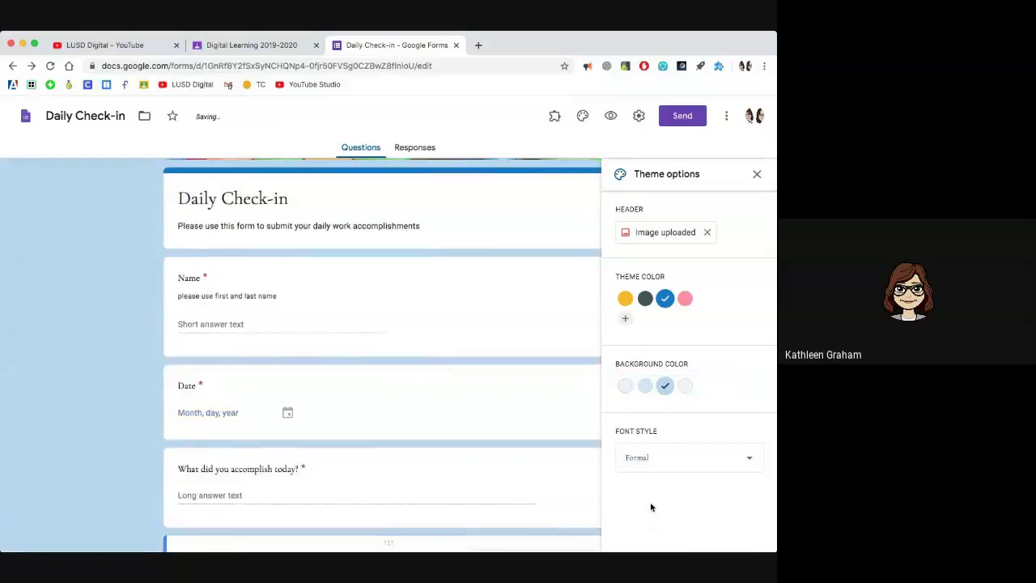
{"action": "left_click", "coordinate": [731, 467]}
{"action": "left_click", "coordinate": [687, 486]}
{"action": "left_click", "coordinate": [721, 461]}
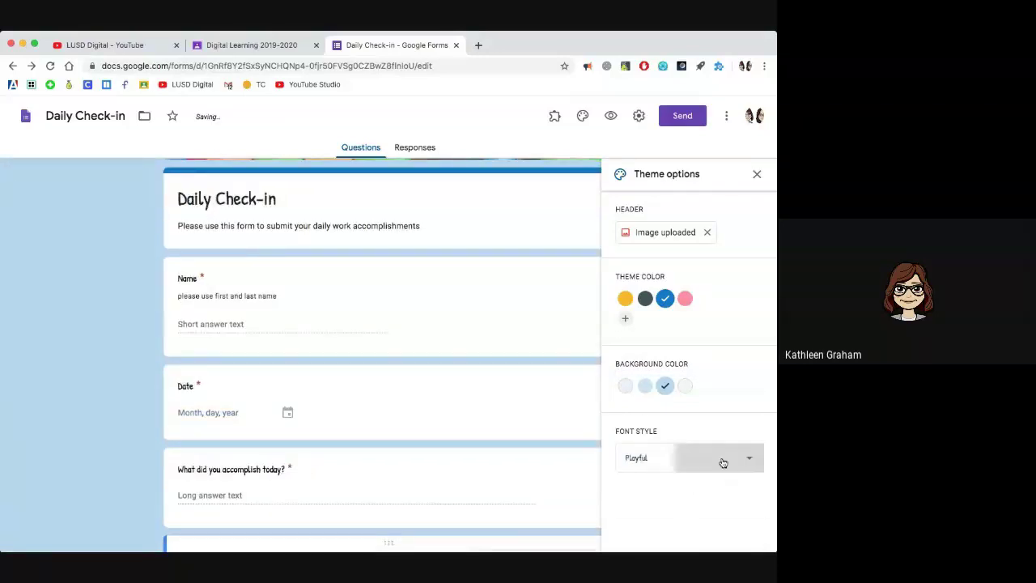
{"action": "left_click", "coordinate": [658, 389]}
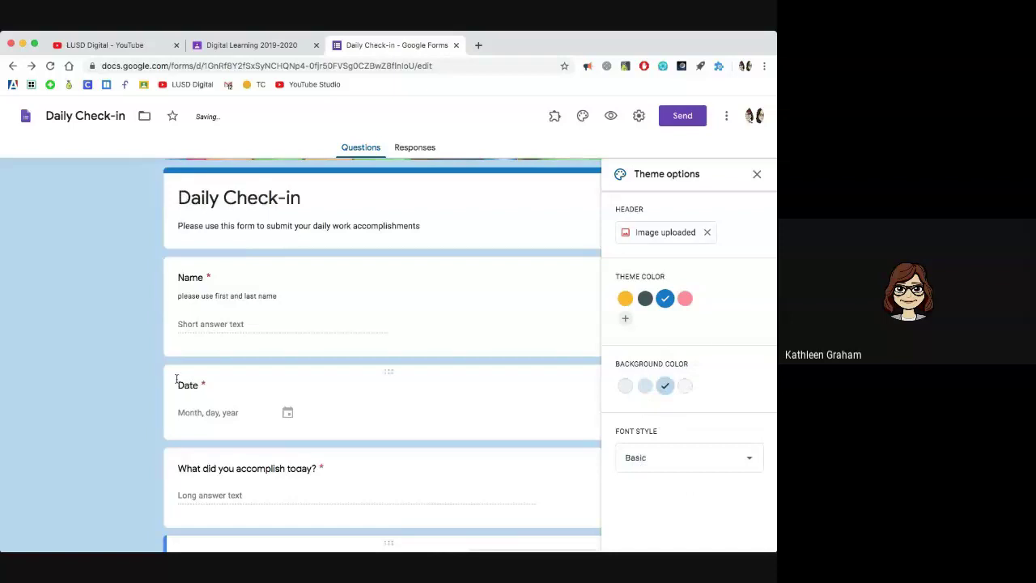
Close the theme options, preview the restyled form as respondents see it, and return to the editor
{"action": "scroll", "coordinate": [147, 371], "scroll_direction": "up", "scroll_amount": 2}
{"action": "left_click", "coordinate": [757, 174]}
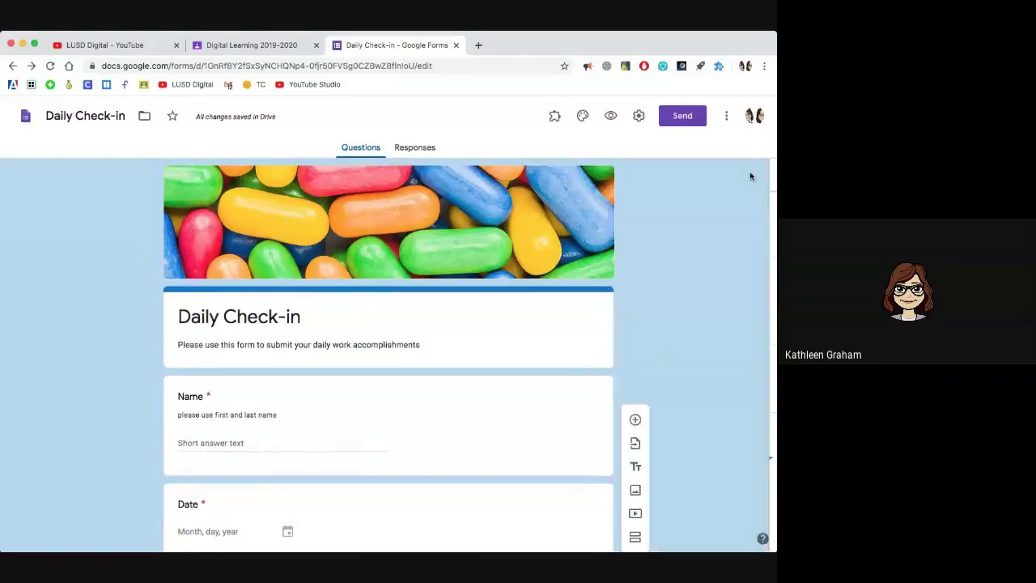
{"action": "left_click", "coordinate": [610, 116]}
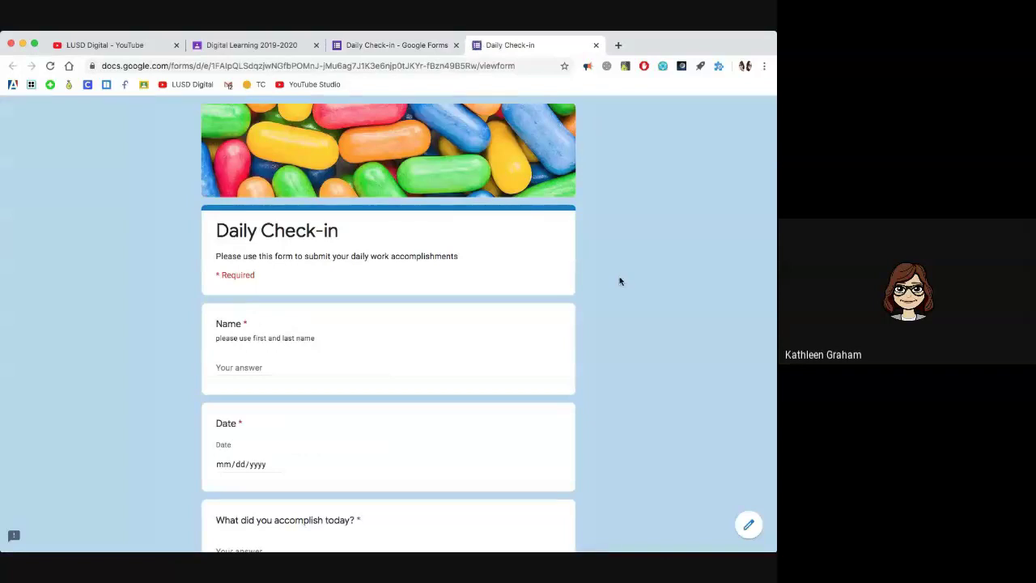
{"action": "scroll", "coordinate": [462, 351], "scroll_direction": "down", "scroll_amount": 1}
{"action": "key", "text": "super+w"}
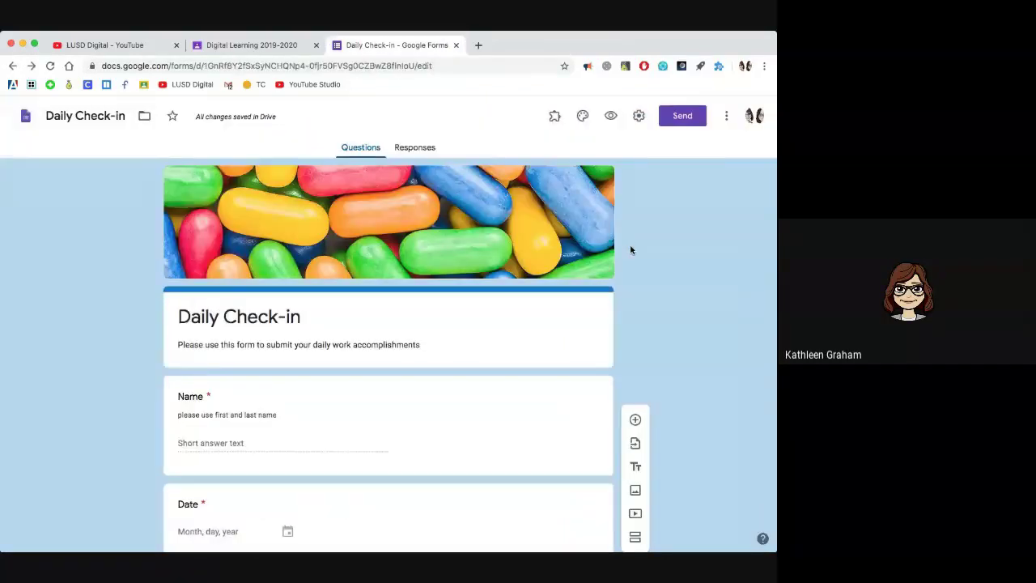
Generate a shortened link for sending the Daily Check-in form
{"action": "scroll", "coordinate": [684, 122], "scroll_direction": "down", "scroll_amount": 1}
{"action": "left_click", "coordinate": [680, 117]}
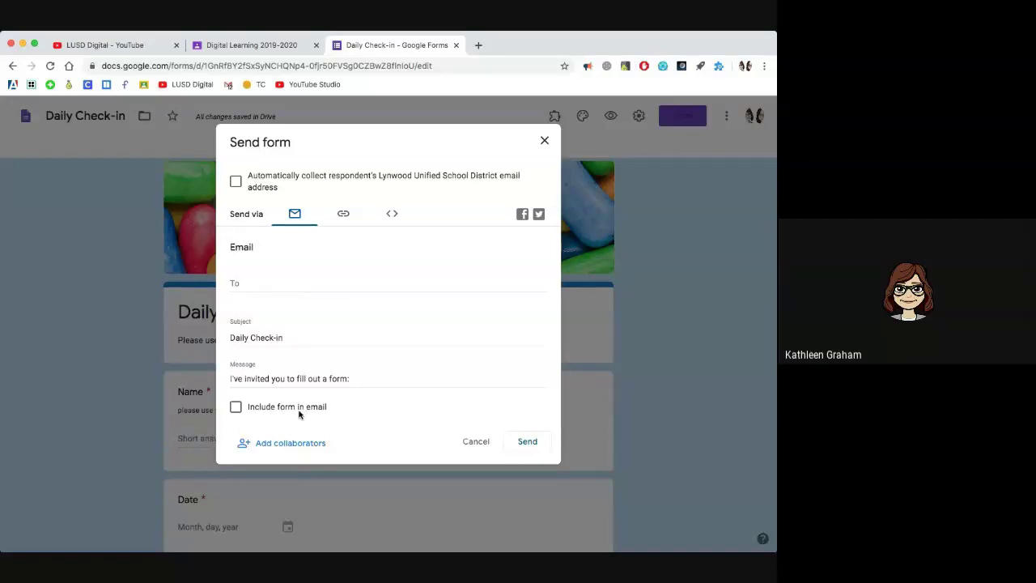
{"action": "left_click", "coordinate": [342, 215]}
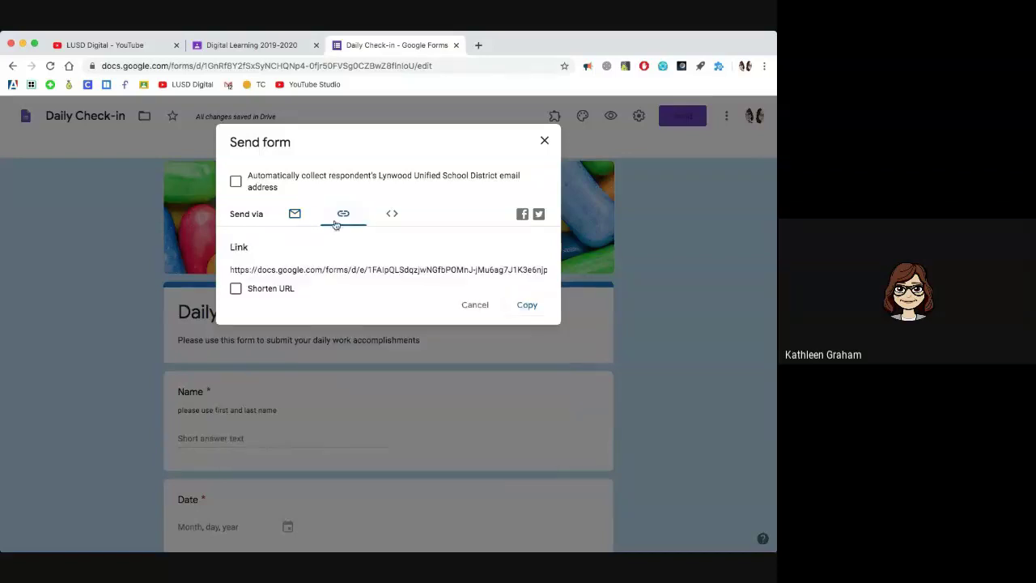
{"action": "left_click", "coordinate": [235, 290]}
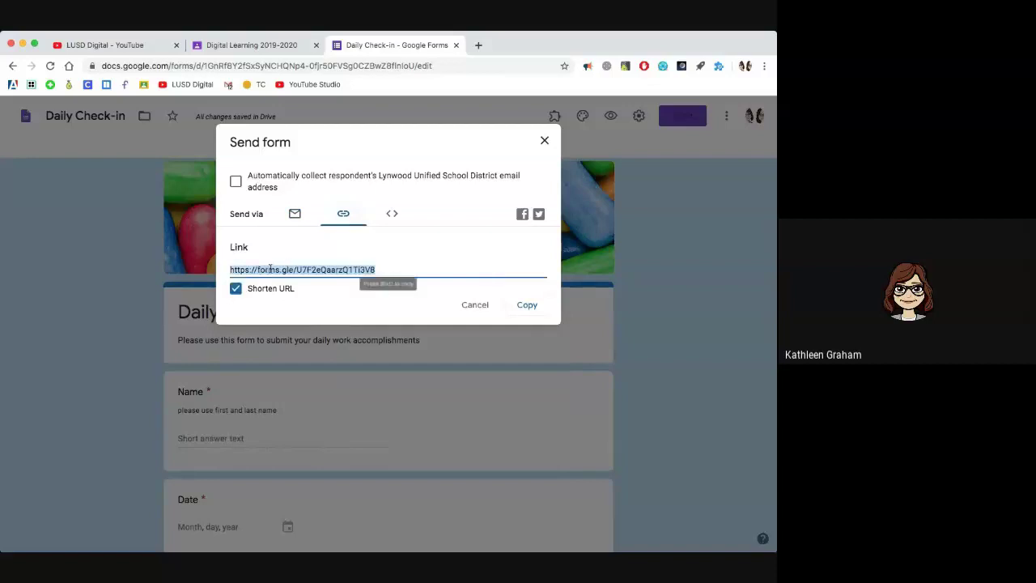
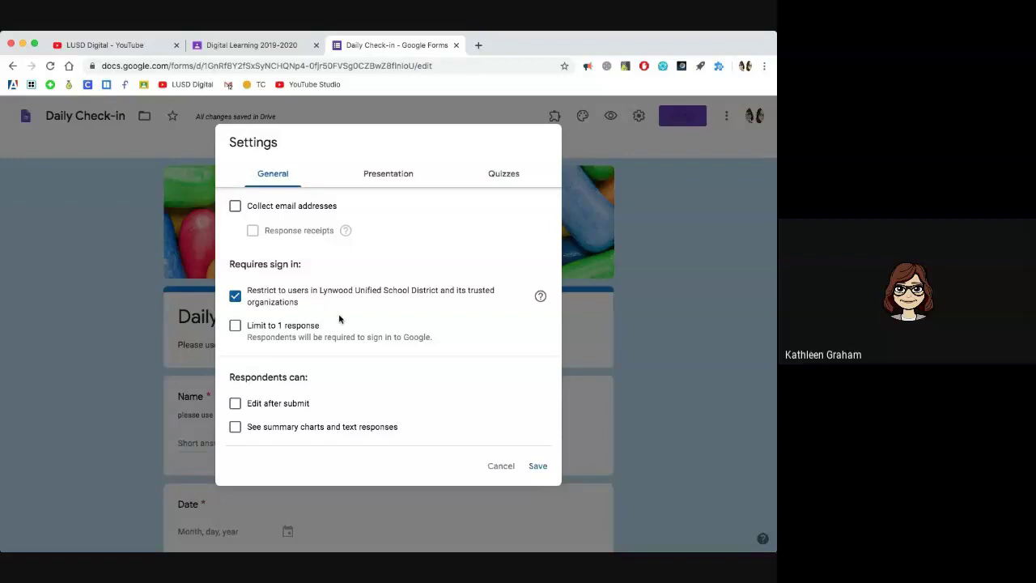
Remove the setting that restricts the form to users in Lynwood Unified School District and its trusted organizations
{"action": "left_click", "coordinate": [236, 297]}
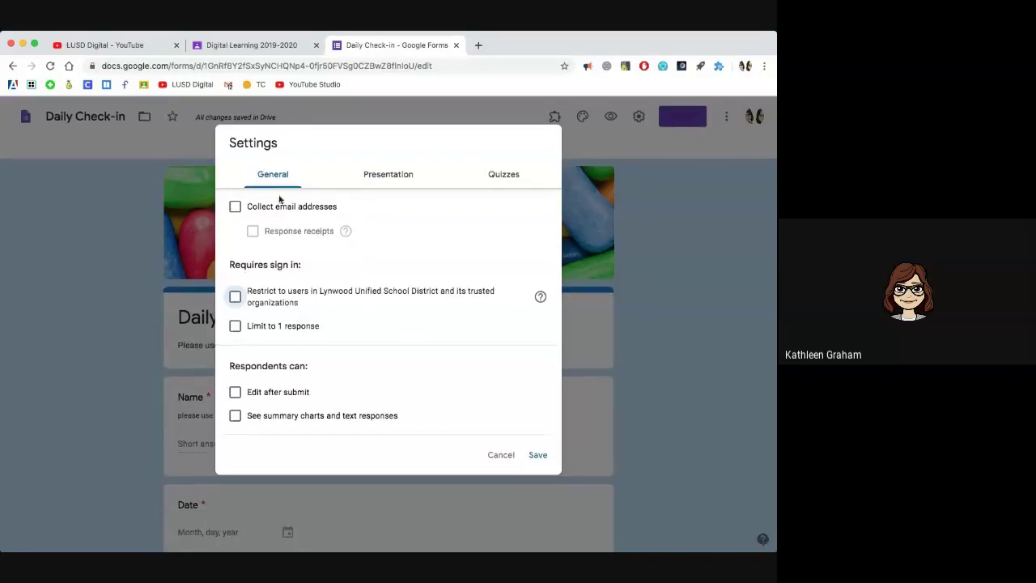
Try collecting email addresses with response receipts set to Always, and turn email collection back off
{"action": "left_click", "coordinate": [235, 207]}
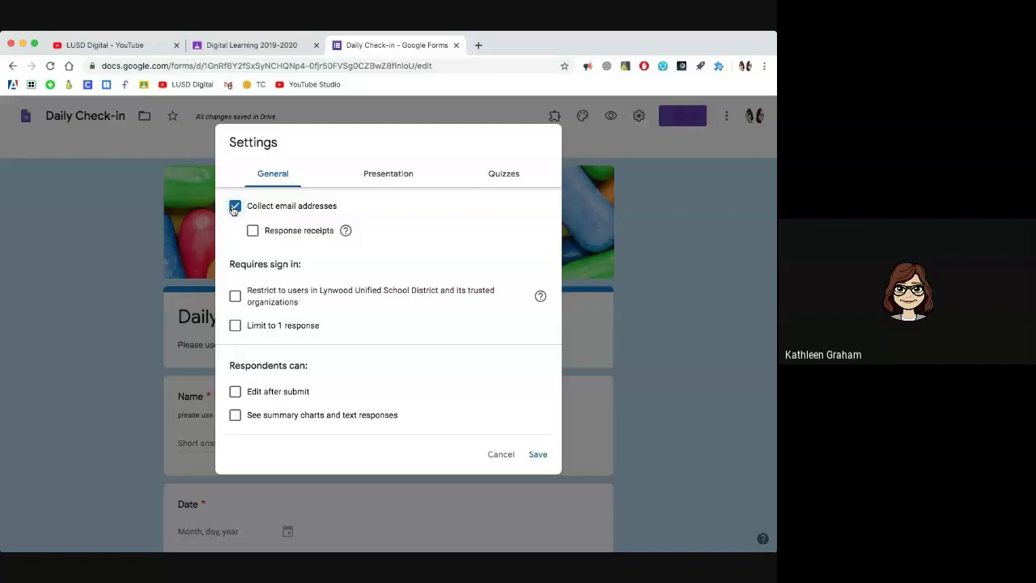
{"action": "left_click", "coordinate": [234, 208]}
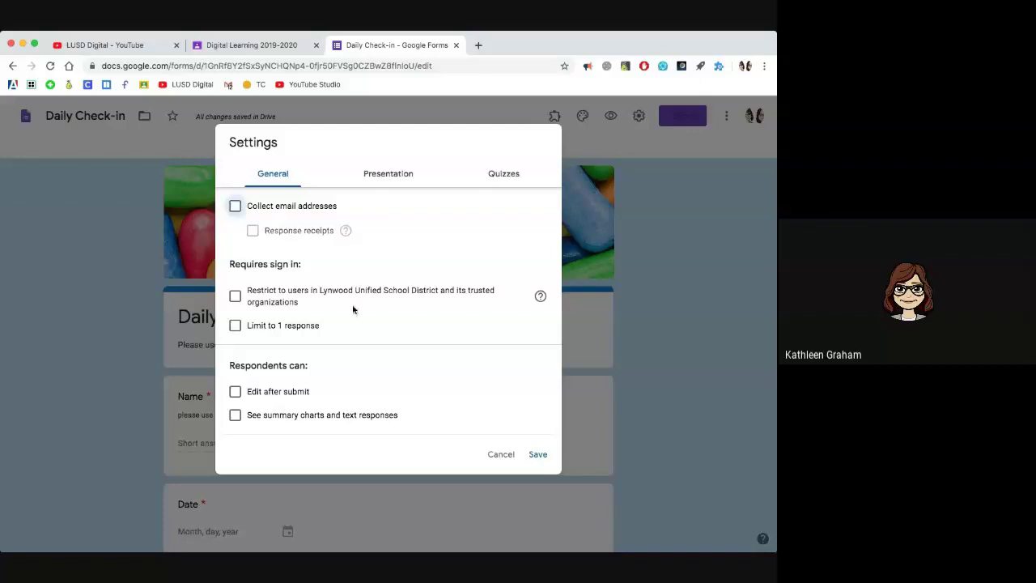
{"action": "left_click", "coordinate": [234, 207]}
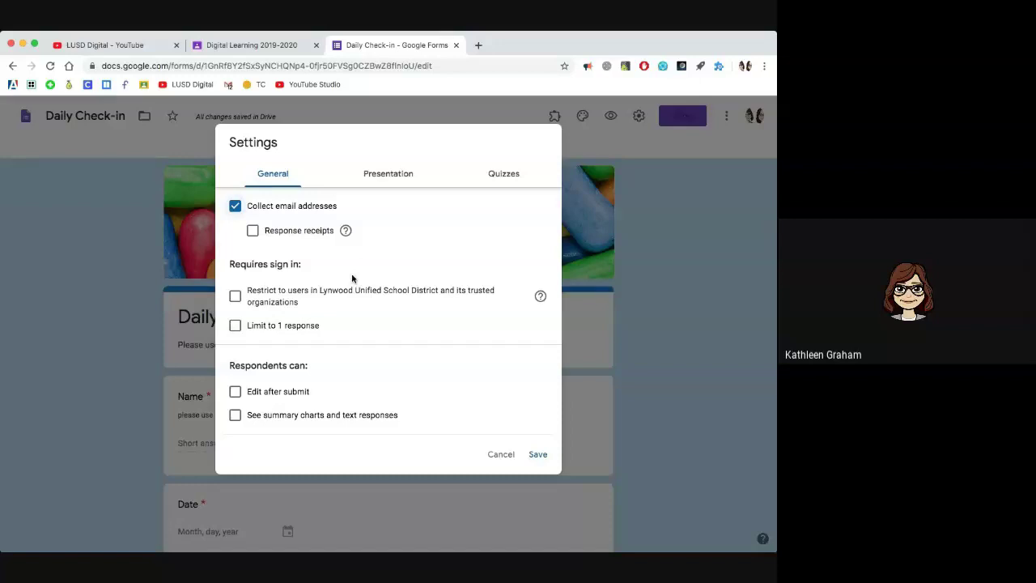
{"action": "left_click", "coordinate": [235, 206]}
{"action": "left_click", "coordinate": [235, 205]}
{"action": "left_click", "coordinate": [253, 233]}
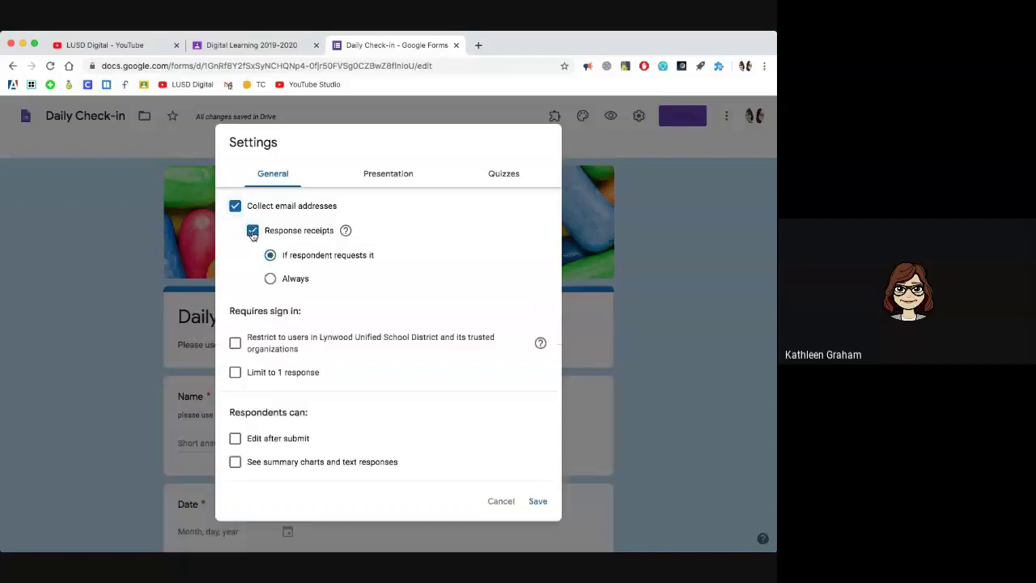
{"action": "left_click", "coordinate": [270, 279]}
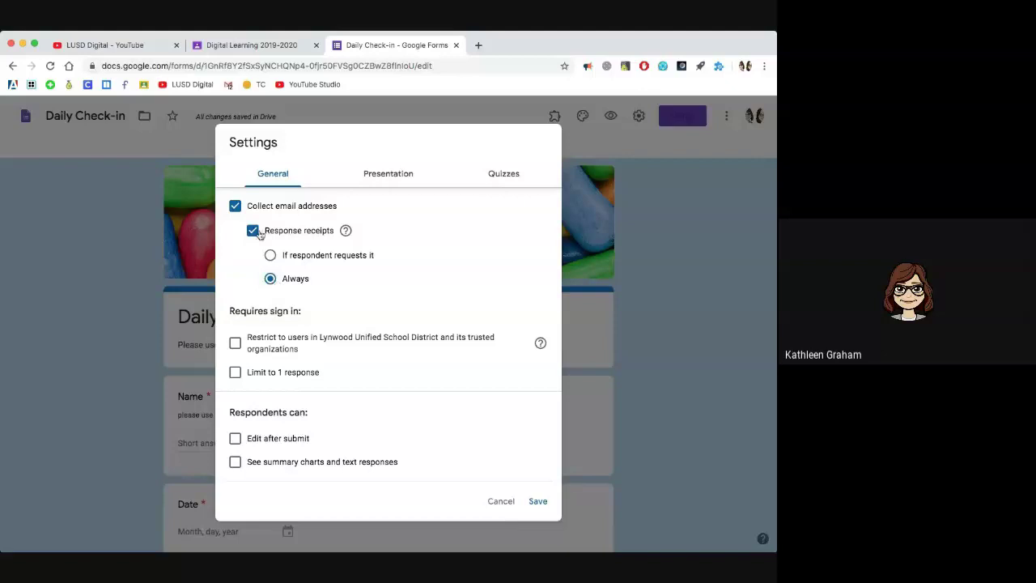
{"action": "left_click", "coordinate": [235, 208]}
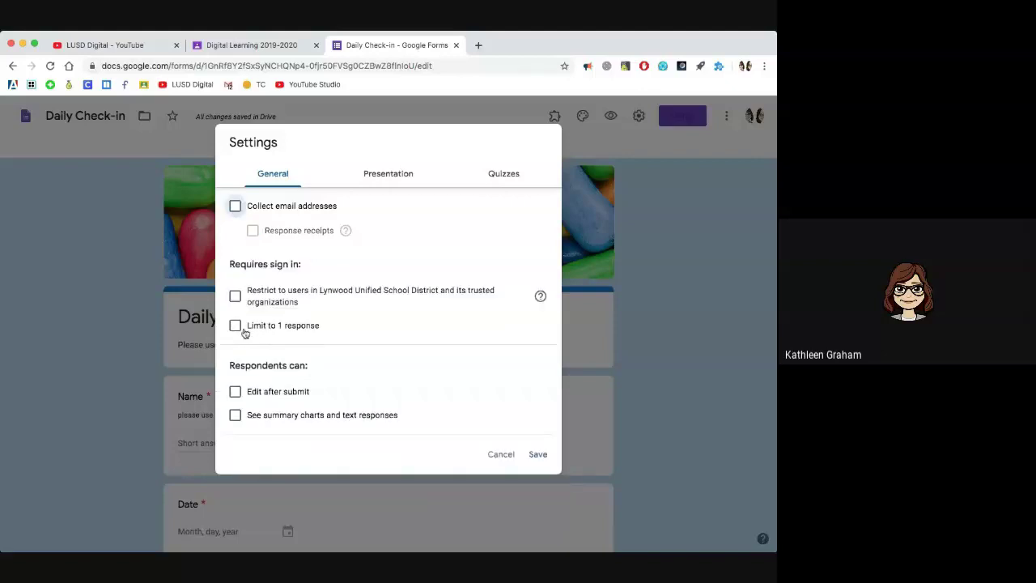
Limit the form to 1 response per respondent, check the quiz options, and save the settings
{"action": "left_click", "coordinate": [236, 327]}
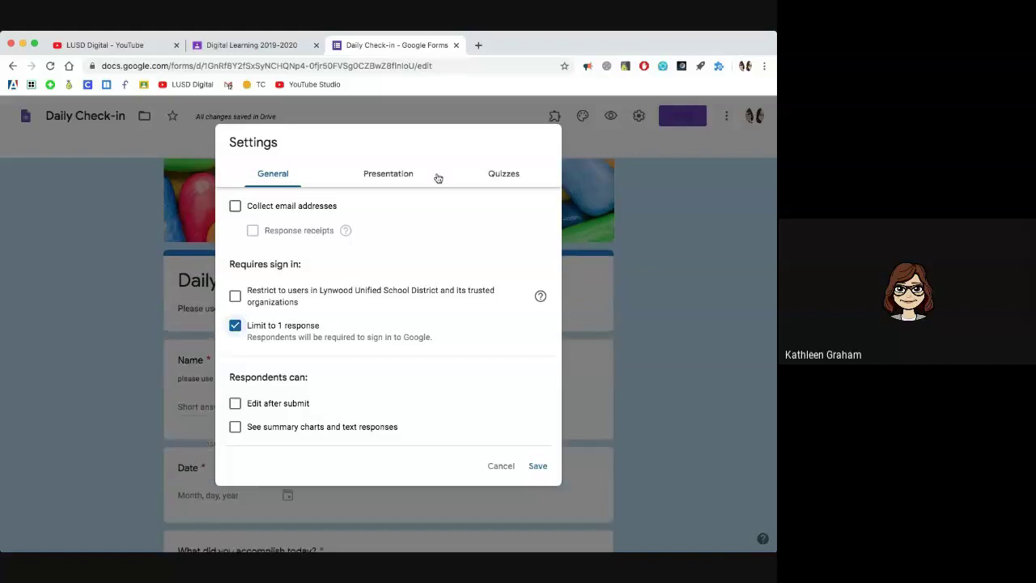
{"action": "left_click", "coordinate": [507, 174]}
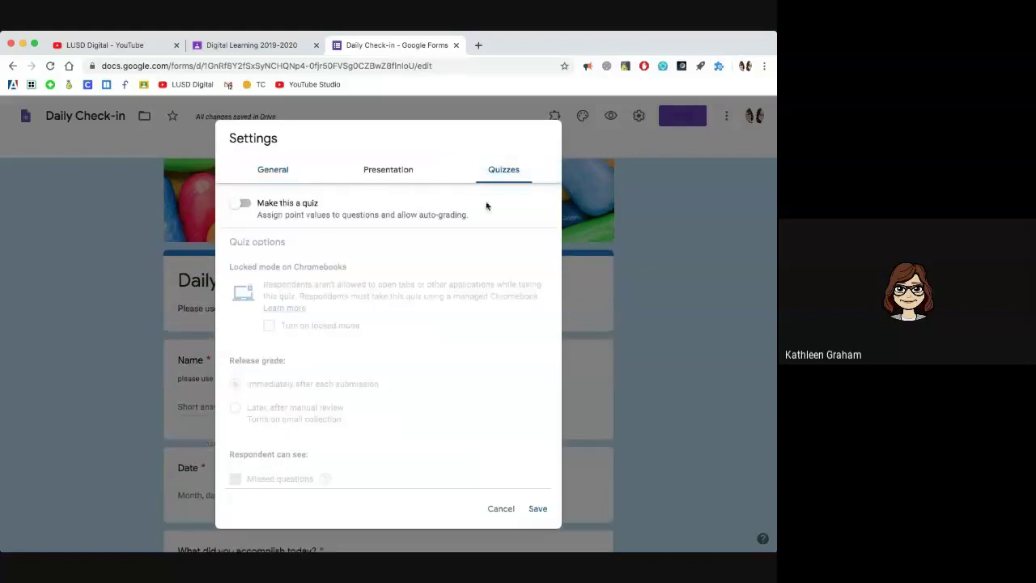
{"action": "left_click", "coordinate": [273, 169]}
{"action": "left_click", "coordinate": [538, 506]}
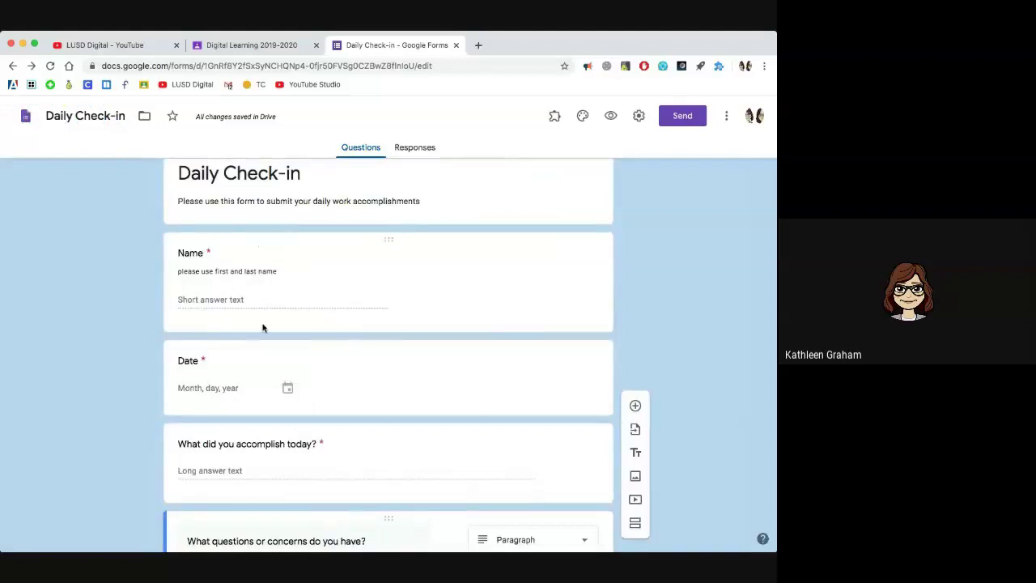
Add a required dropdown question titled "Period" directly below the Name question
{"action": "scroll", "coordinate": [262, 328], "scroll_direction": "up", "scroll_amount": 1}
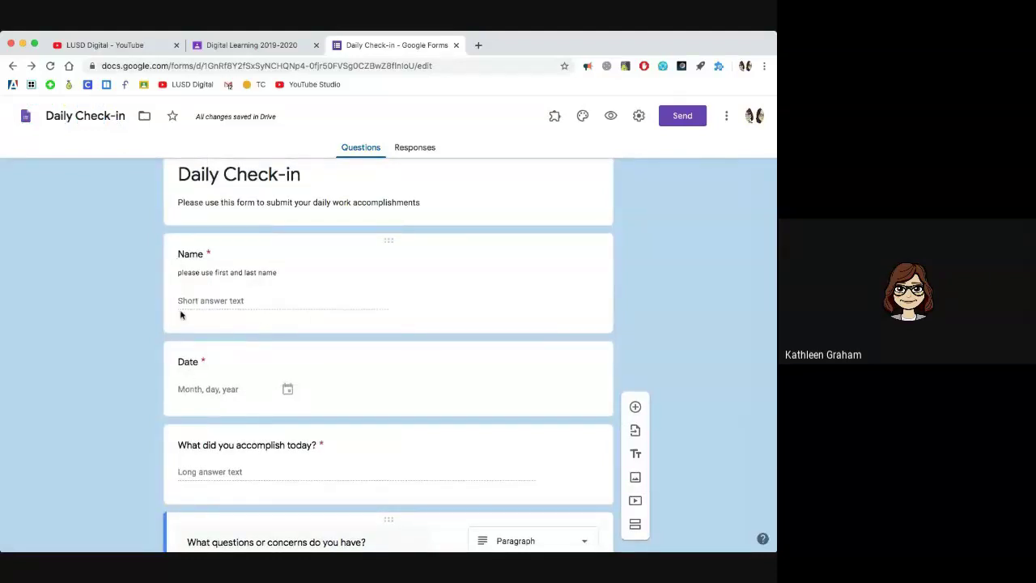
{"action": "left_click", "coordinate": [167, 273]}
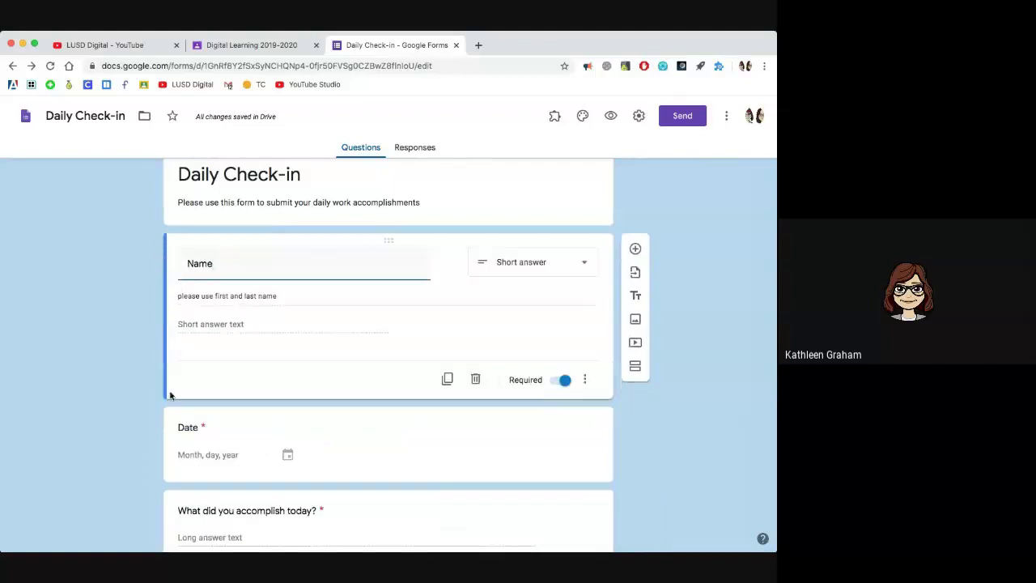
{"action": "scroll", "coordinate": [489, 262], "scroll_direction": "down", "scroll_amount": 1}
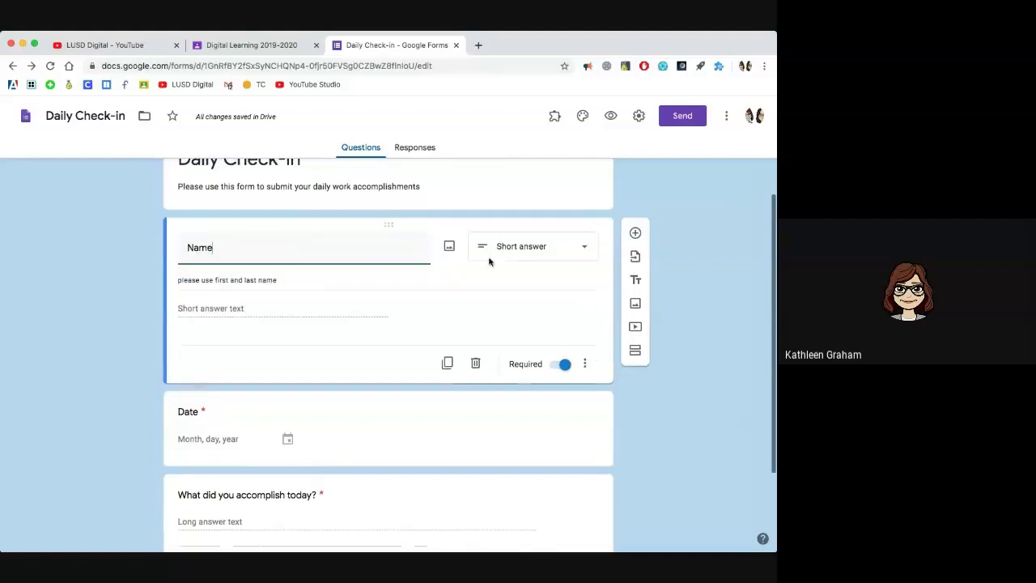
{"action": "left_click", "coordinate": [636, 233]}
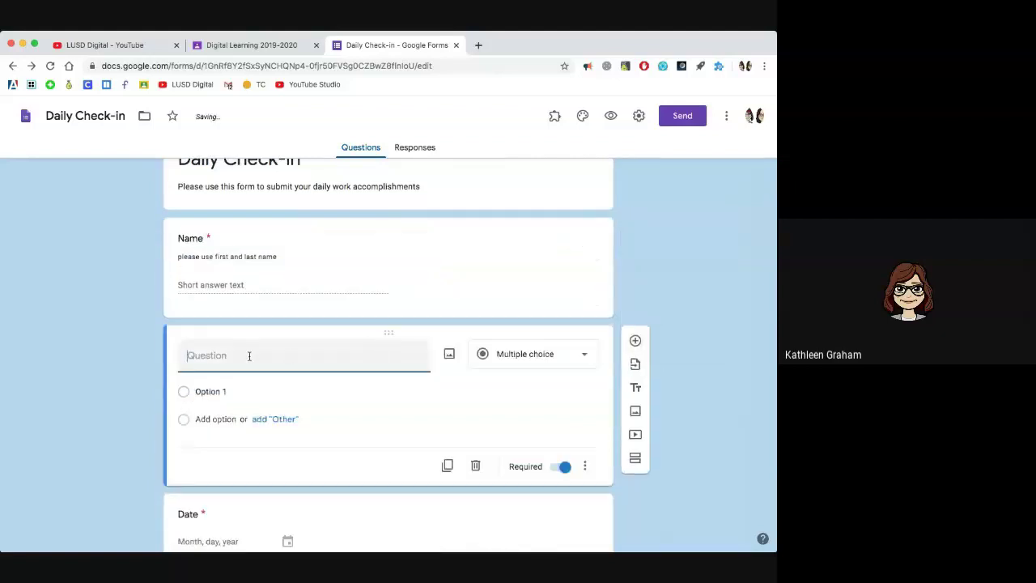
{"action": "type", "text": "Period"}
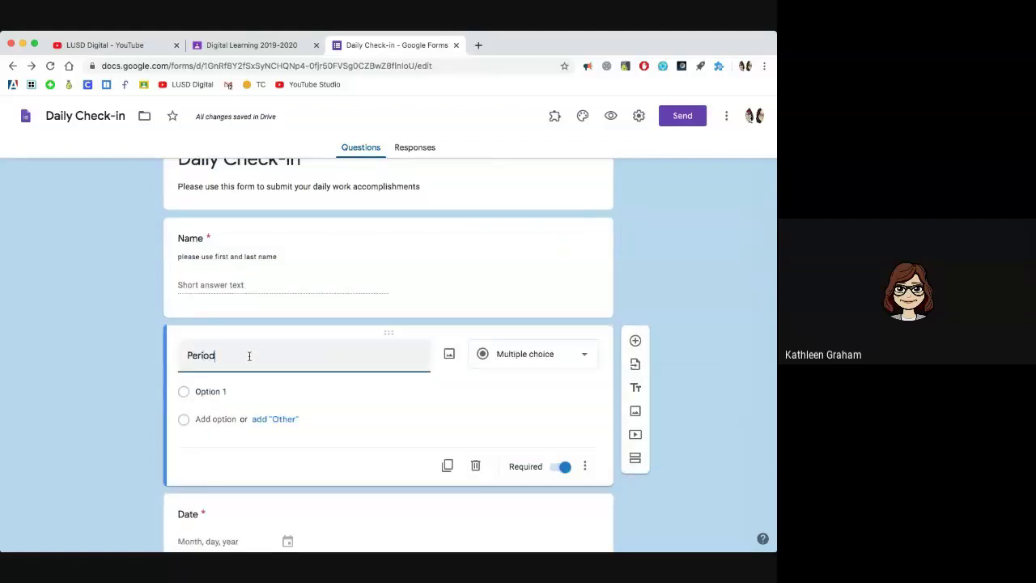
{"action": "left_click", "coordinate": [584, 360]}
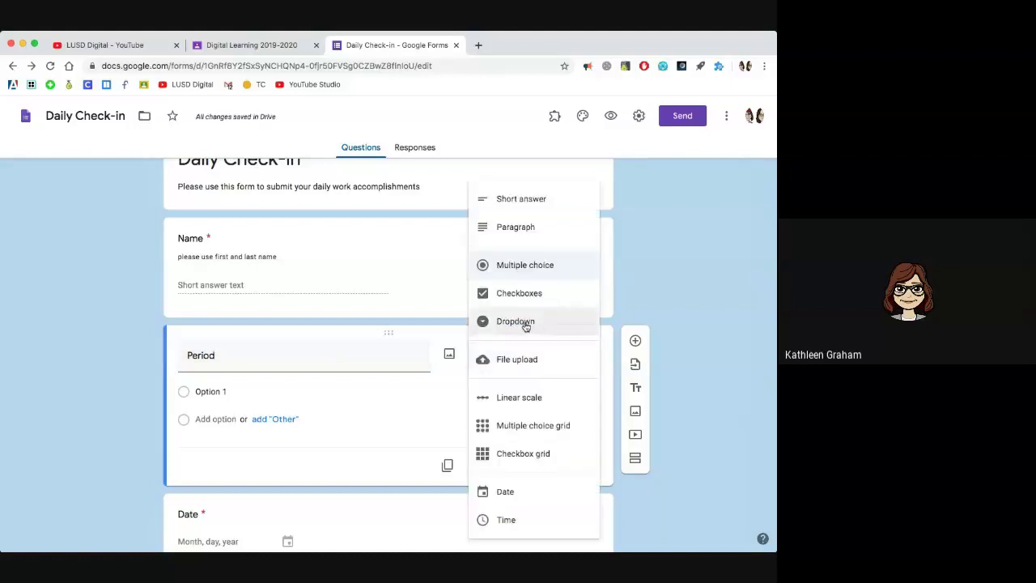
{"action": "left_click", "coordinate": [515, 323]}
Fill the Period dropdown with the options Period 1 through Period 7
{"action": "left_click", "coordinate": [230, 393]}
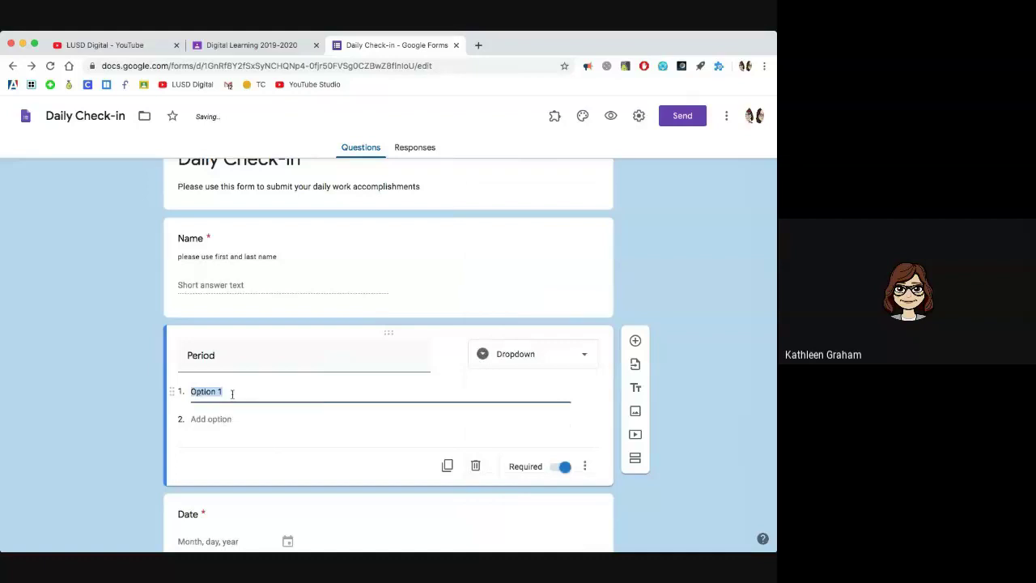
{"action": "type", "text": "Period 1"}
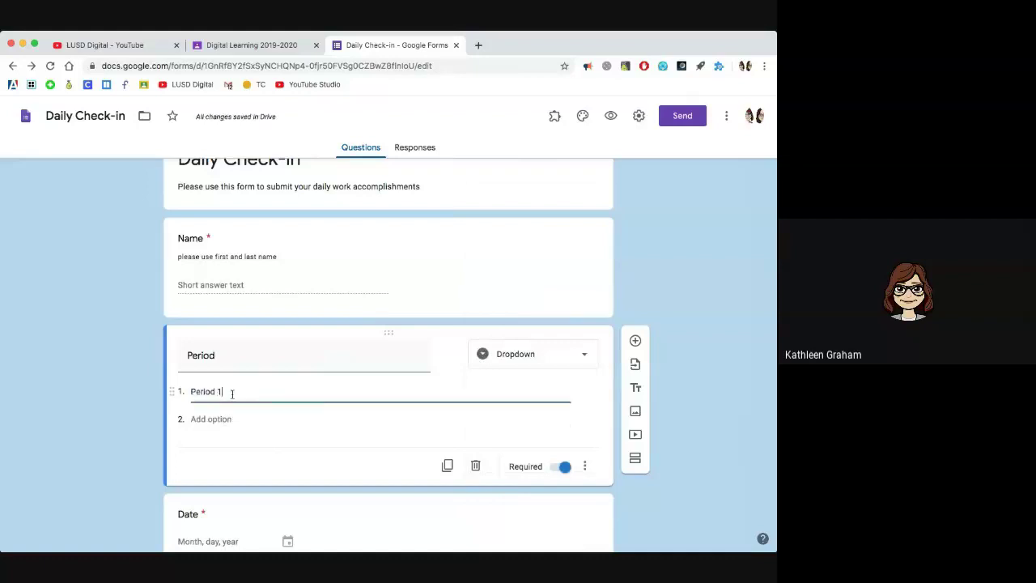
{"action": "triple_click", "coordinate": [232, 393]}
{"action": "left_click", "coordinate": [211, 419]}
{"action": "type", "text": "Period 1"}
{"action": "key", "text": "BackSpace"}
{"action": "type", "text": "2"}
{"action": "left_click", "coordinate": [209, 445]}
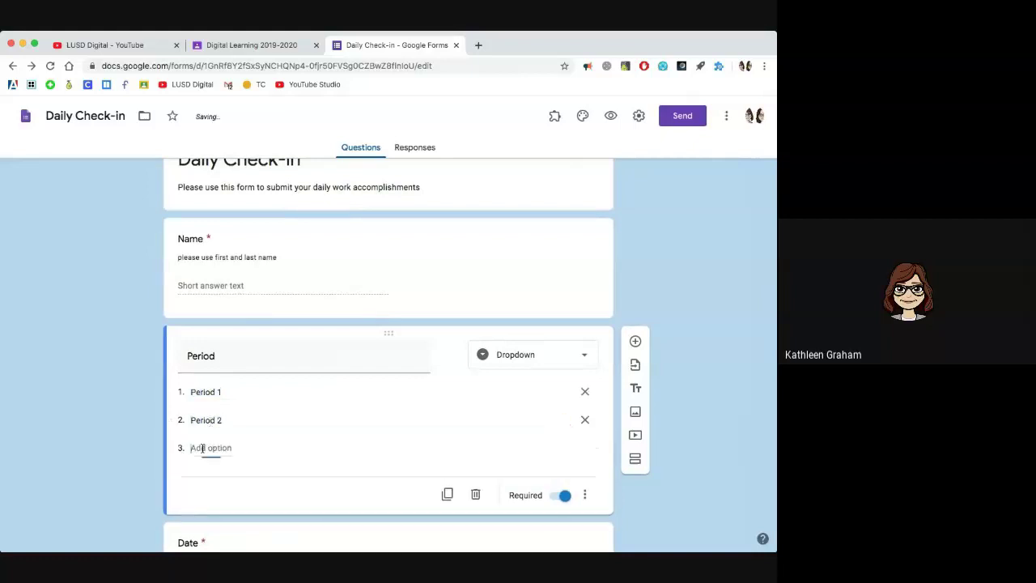
{"action": "type", "text": "Period 1"}
{"action": "key", "text": "BackSpace"}
{"action": "type", "text": "3"}
{"action": "left_click", "coordinate": [198, 475]}
{"action": "type", "text": "Period 1"}
{"action": "key", "text": "BackSpace"}
{"action": "type", "text": "4"}
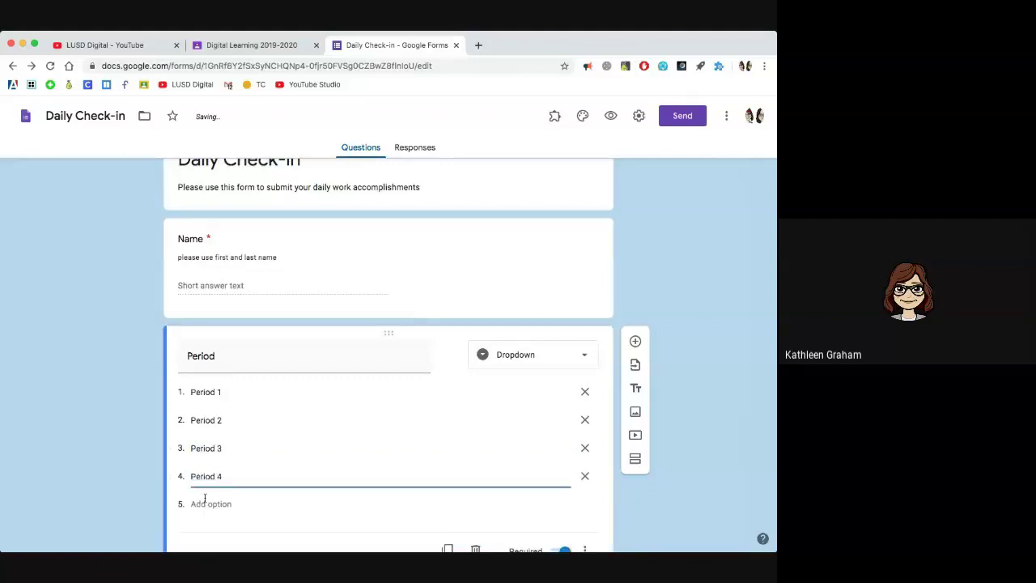
{"action": "left_click", "coordinate": [202, 502]}
{"action": "type", "text": "Period 1"}
{"action": "key", "text": "BackSpace"}
{"action": "type", "text": "5"}
{"action": "key", "text": "Return"}
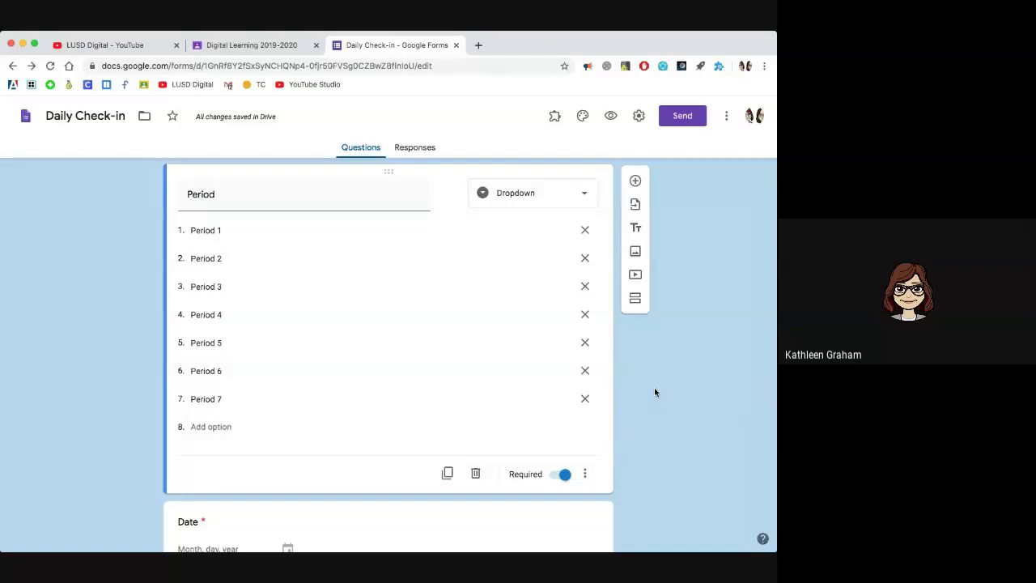
Preview the form, test the Period question by choosing Period 3, and close the preview
{"action": "scroll", "coordinate": [654, 387], "scroll_direction": "up", "scroll_amount": 4}
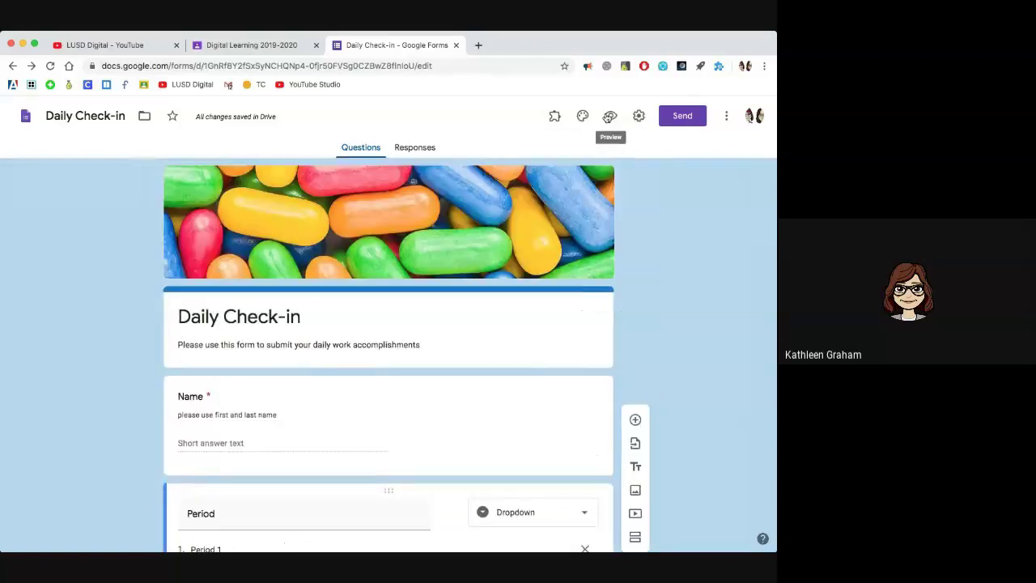
{"action": "left_click", "coordinate": [611, 116]}
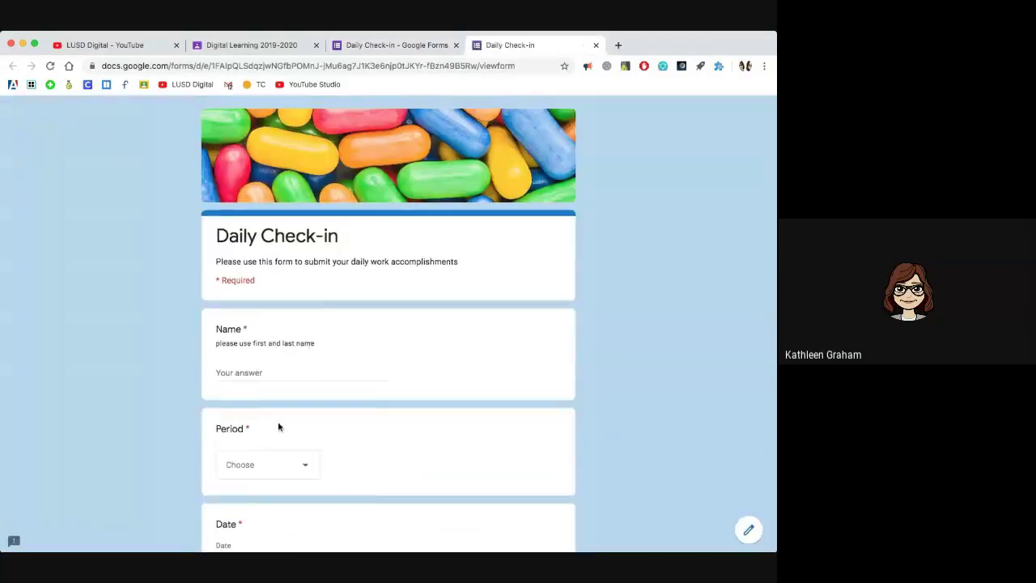
{"action": "left_click", "coordinate": [305, 463]}
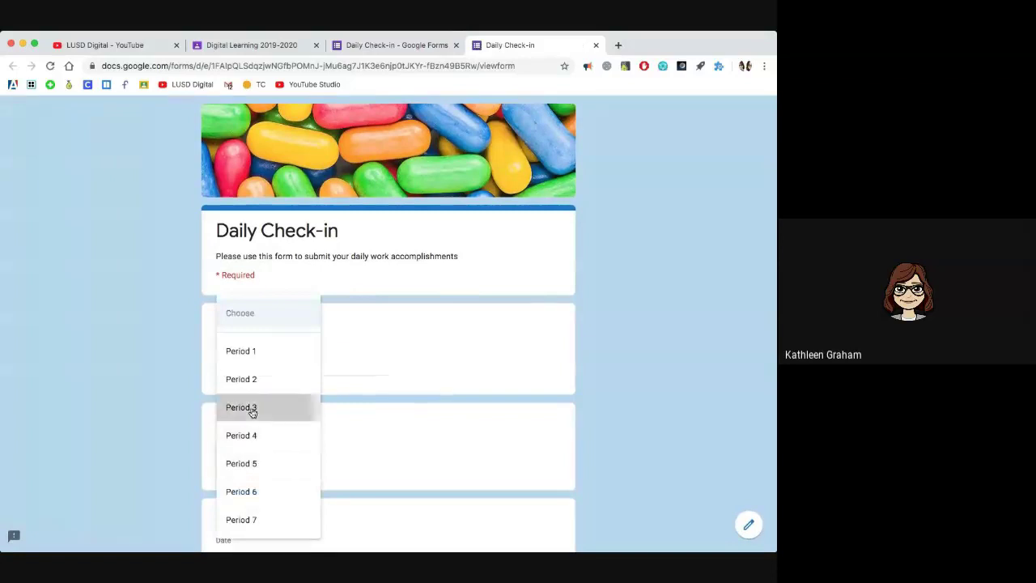
{"action": "left_click", "coordinate": [251, 409]}
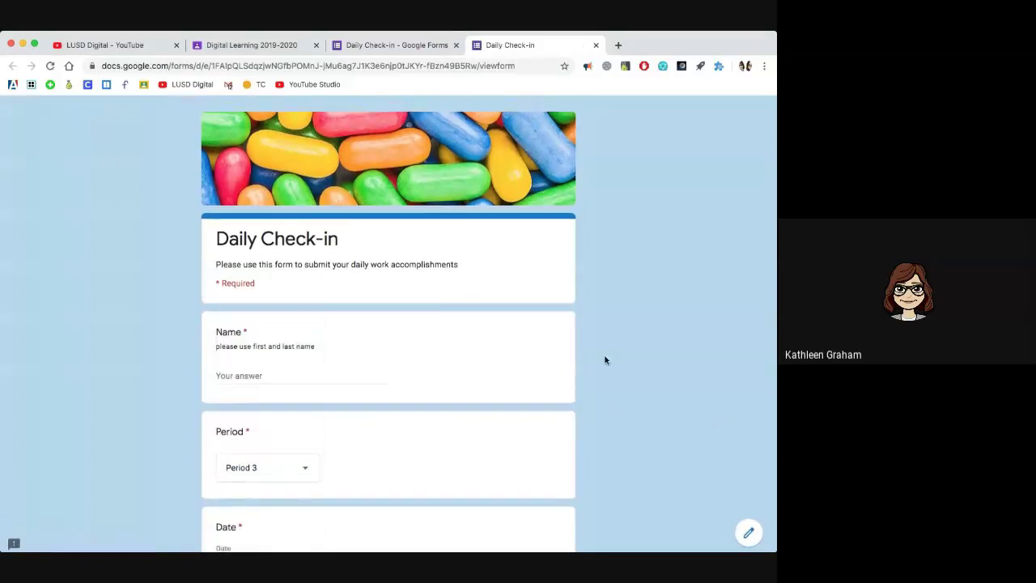
{"action": "key", "text": "super+w"}
Invite a suggested contact as a collaborator with editing access to the form and finish sharing
{"action": "left_click", "coordinate": [727, 118]}
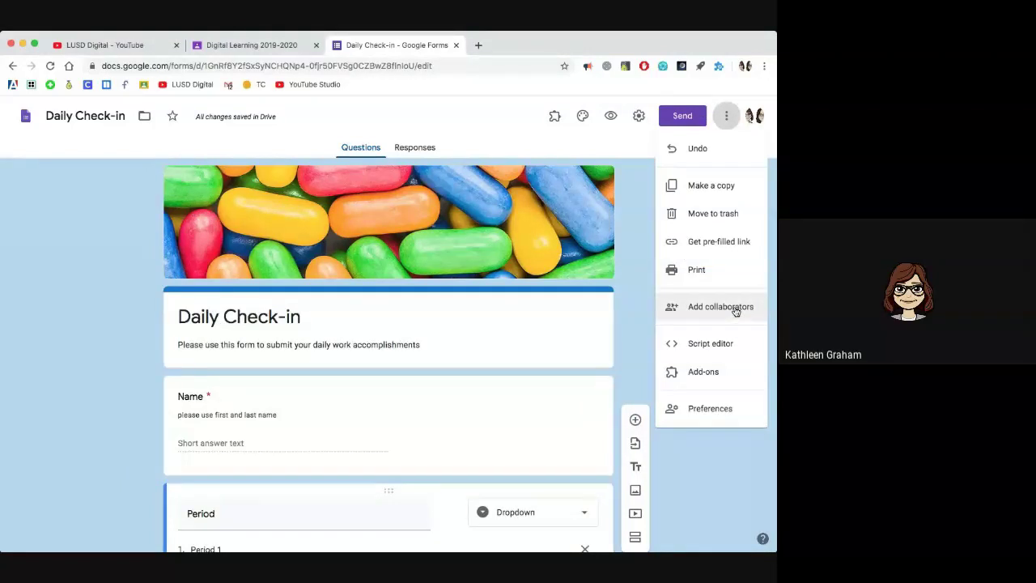
{"action": "left_click", "coordinate": [736, 310]}
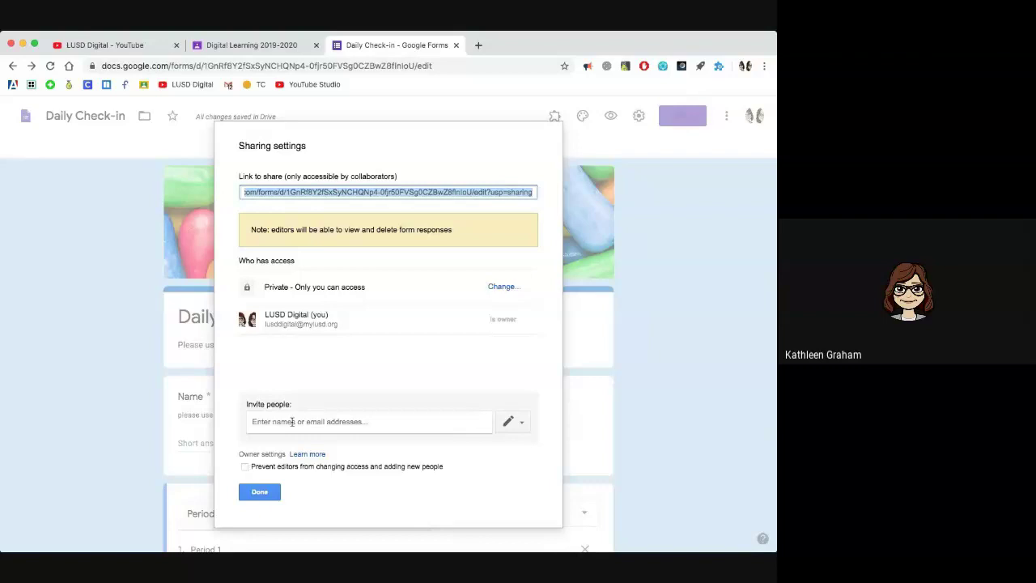
{"action": "left_click", "coordinate": [291, 422]}
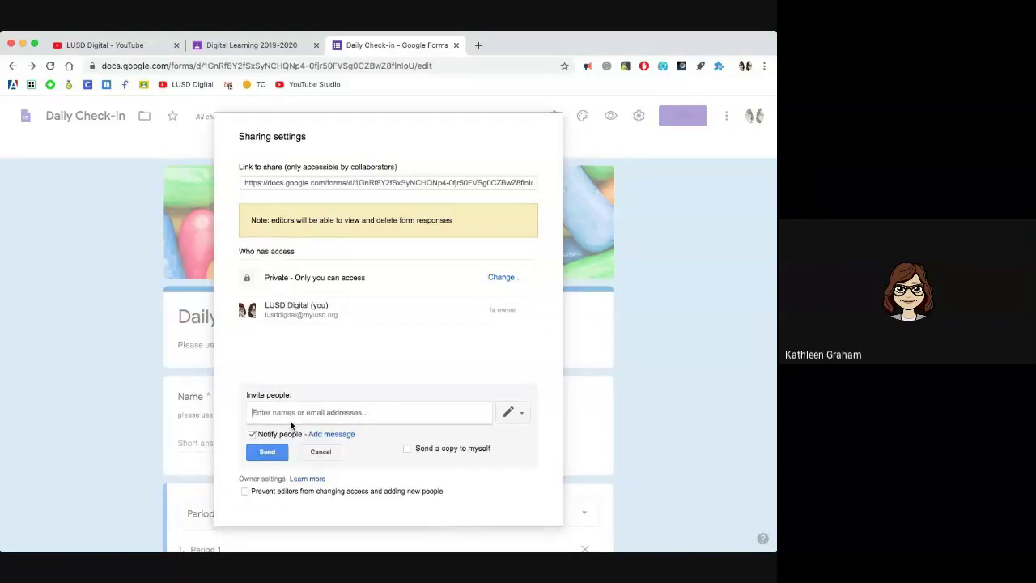
{"action": "type", "text": "s"}
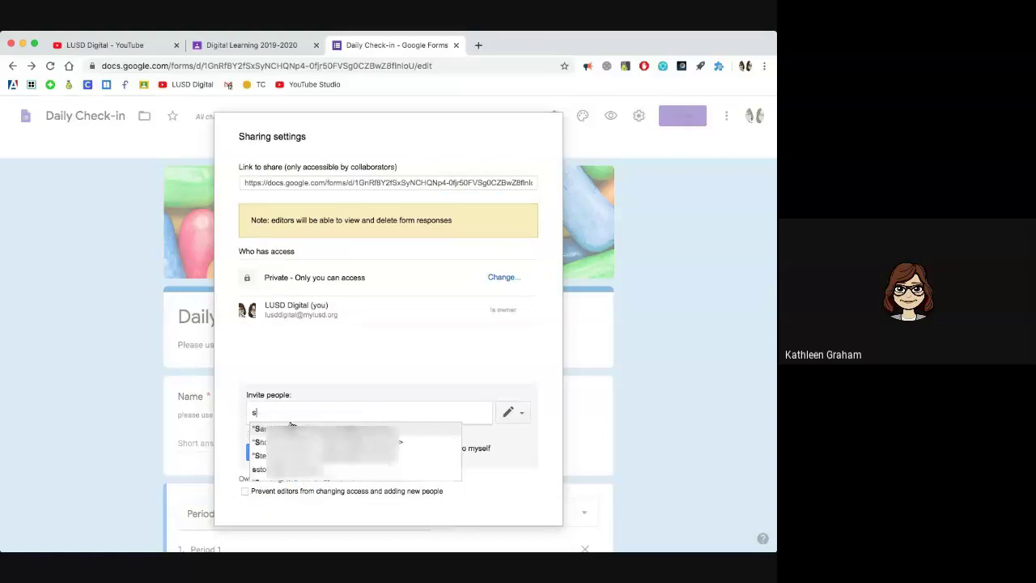
{"action": "left_click", "coordinate": [291, 427]}
{"action": "left_click", "coordinate": [268, 453]}
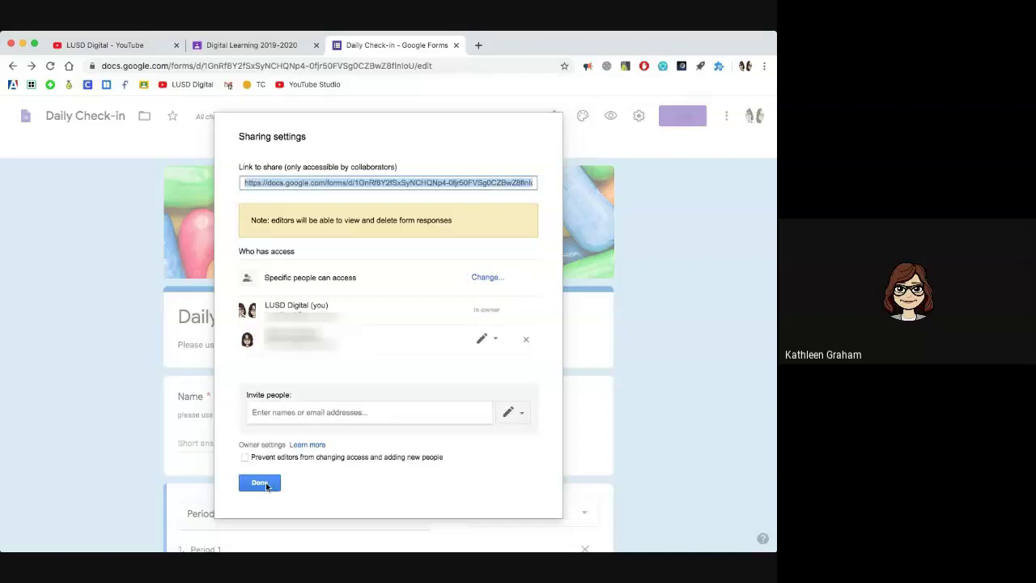
{"action": "left_click", "coordinate": [260, 483]}
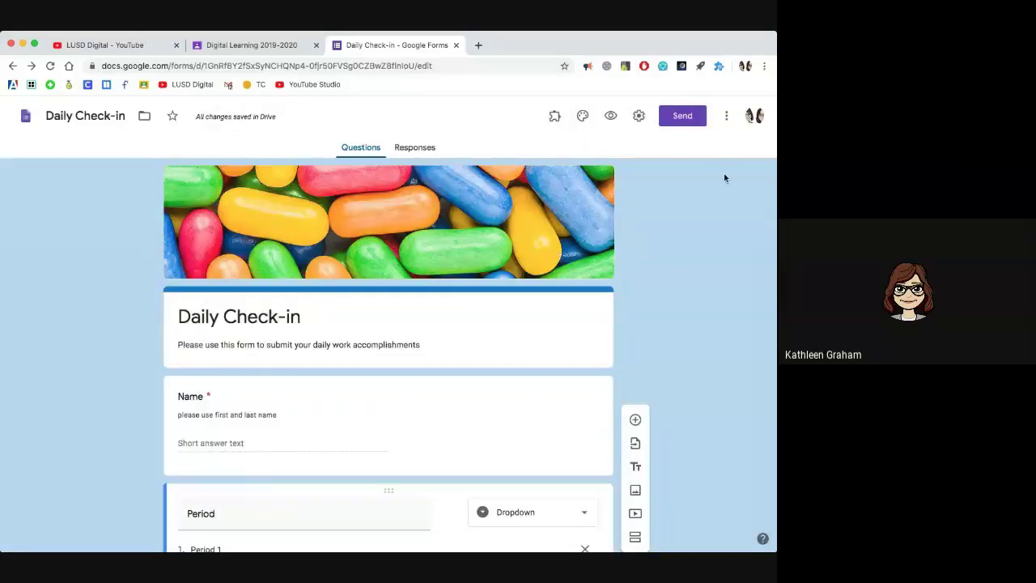
{"action": "left_click", "coordinate": [727, 116]}
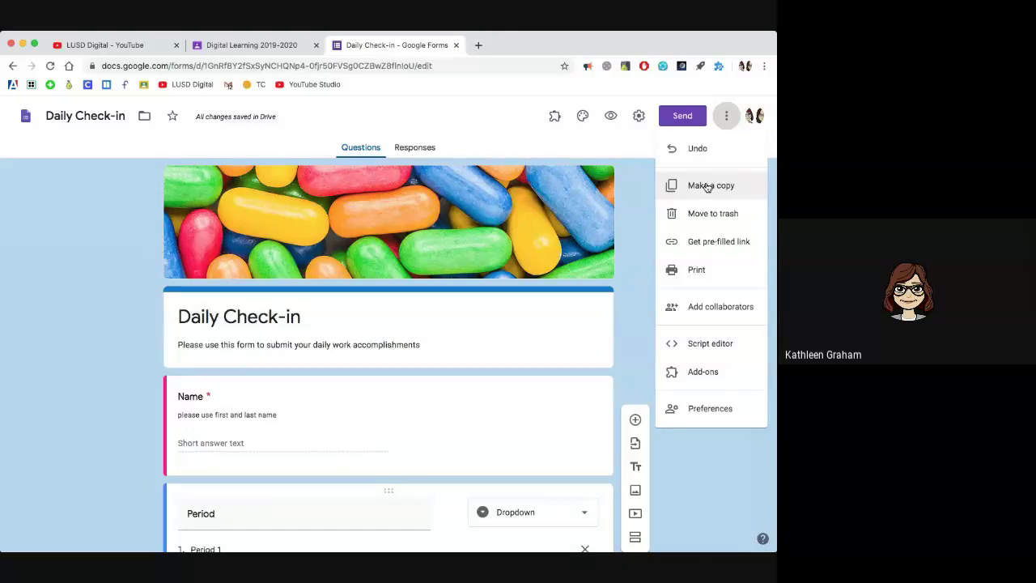
{"action": "scroll", "coordinate": [104, 407], "scroll_direction": "down", "scroll_amount": 4}
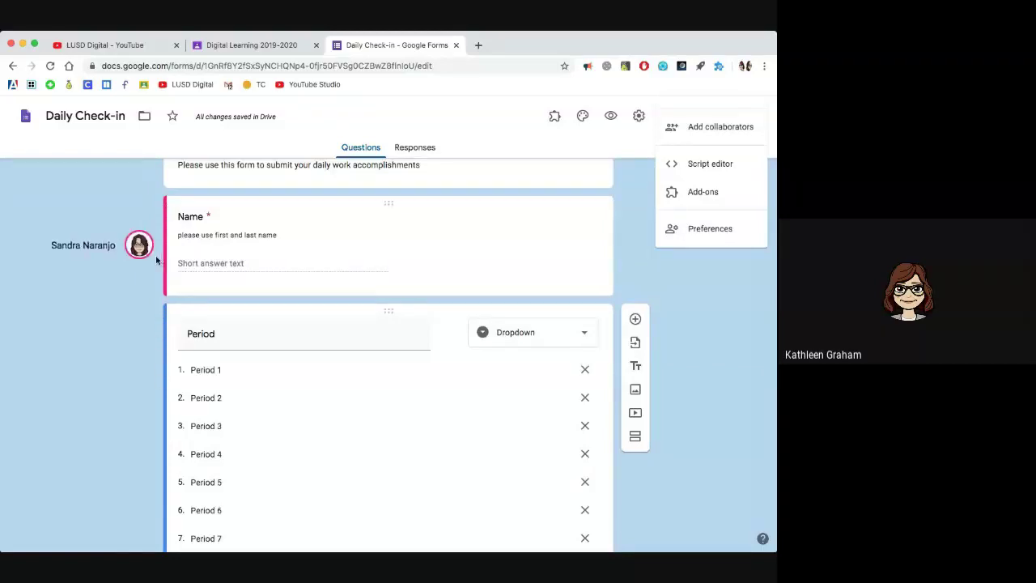
{"action": "left_click", "coordinate": [102, 300]}
{"action": "scroll", "coordinate": [723, 500], "scroll_direction": "up", "scroll_amount": 2}
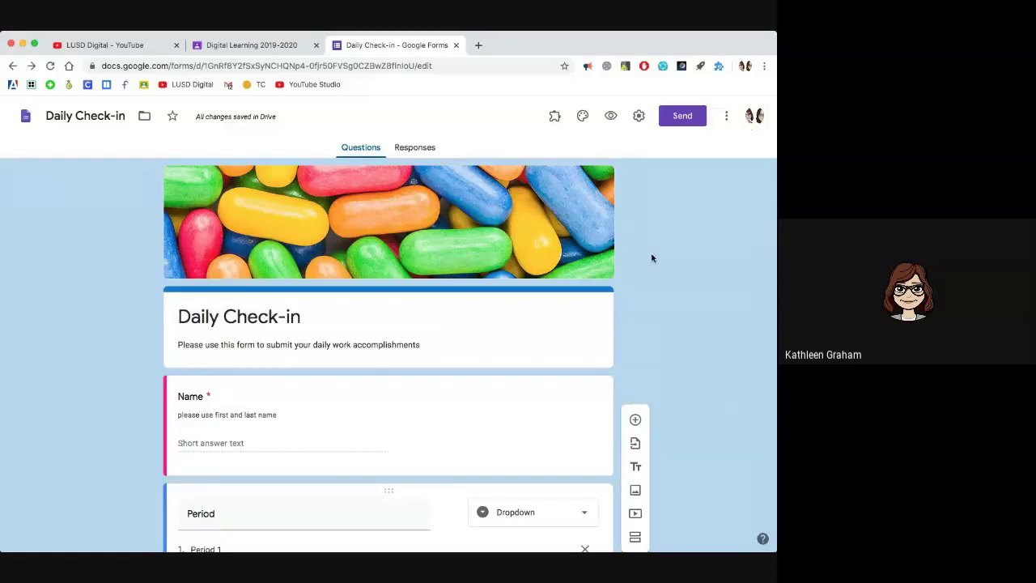
Close the form and start a new quiz assignment in the Classwork of the Digital Learning class in Google Classroom
{"action": "left_click", "coordinate": [456, 46]}
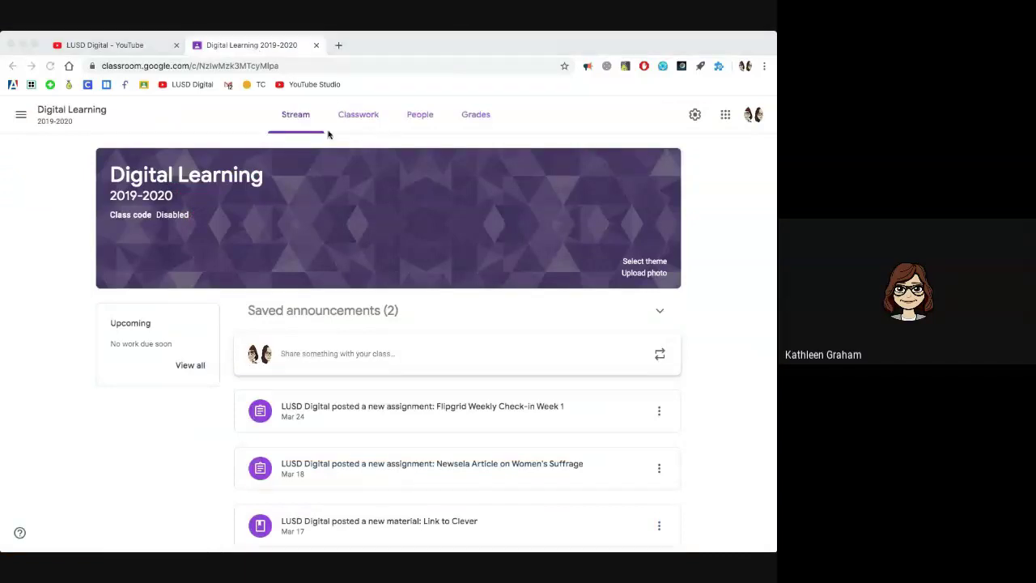
{"action": "left_click", "coordinate": [356, 118]}
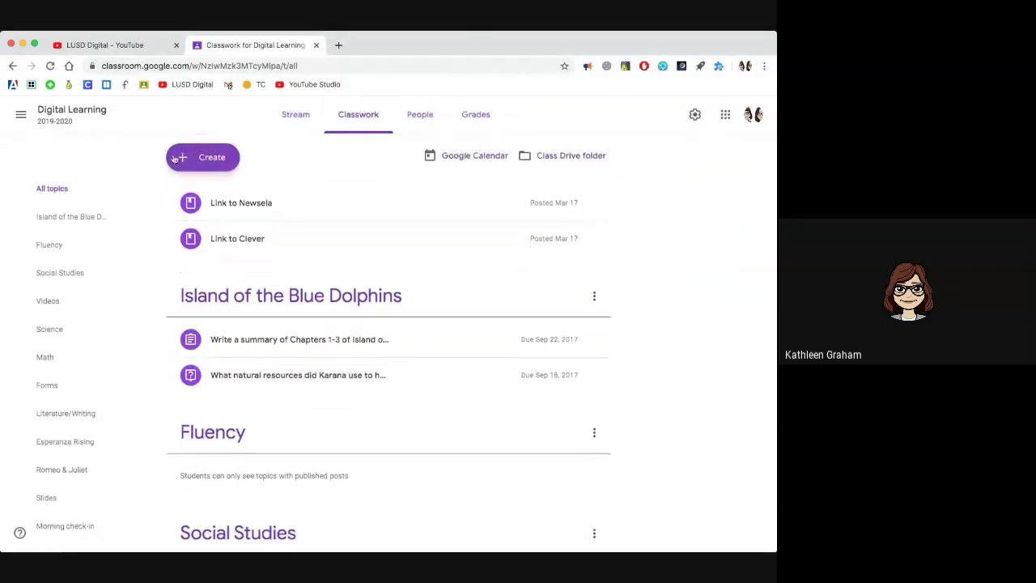
{"action": "left_click", "coordinate": [193, 161]}
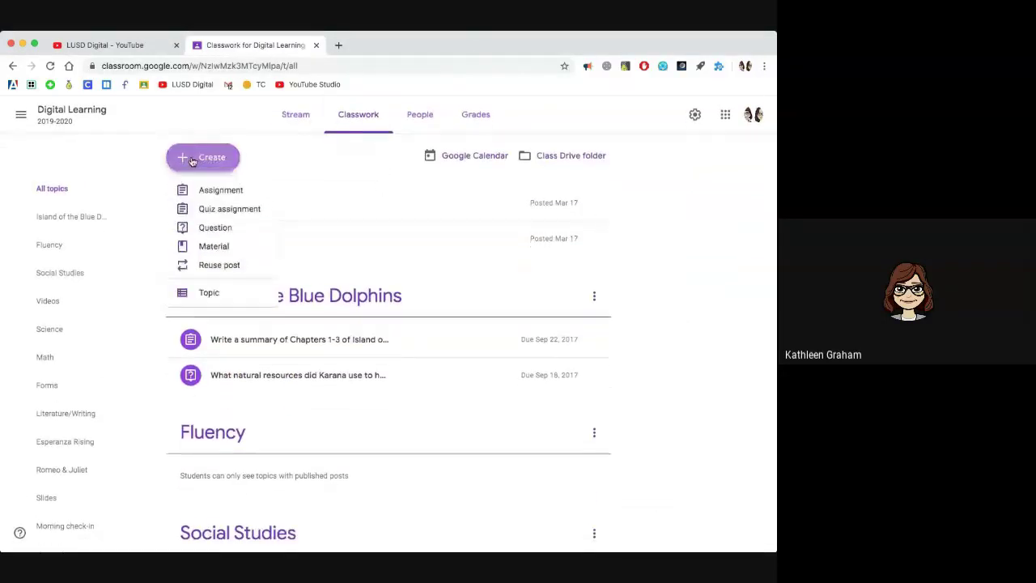
{"action": "left_click", "coordinate": [211, 210]}
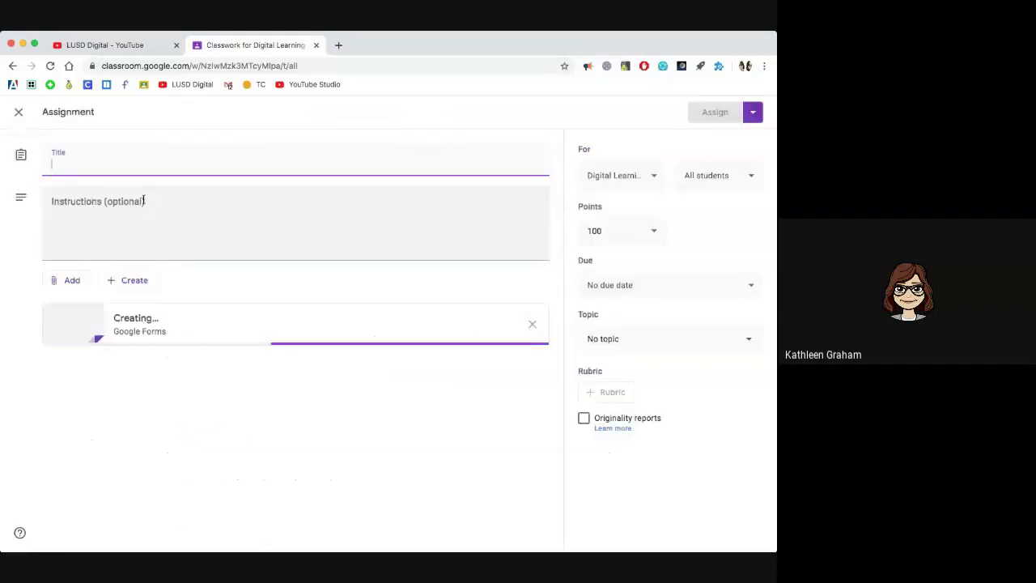
Title the assignment "Google Quiz" and enter "Take the quiz!" as its instructions
{"action": "type", "text": "Go"}
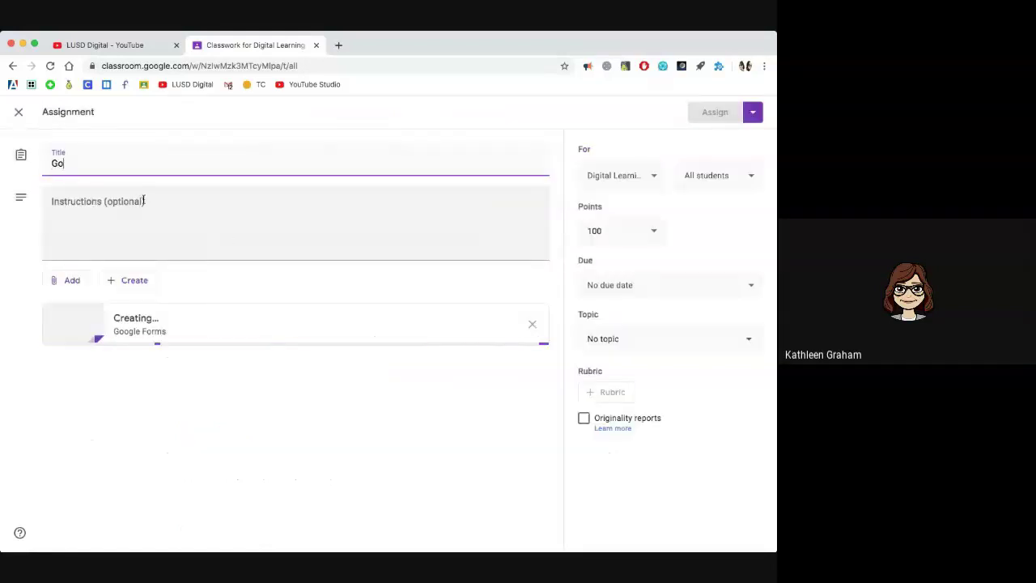
{"action": "type", "text": "og"}
{"action": "left_click", "coordinate": [110, 165]}
{"action": "type", "text": "el"}
{"action": "key", "text": "BackSpace"}
{"action": "key", "text": "BackSpace"}
{"action": "type", "text": "le Quiz"}
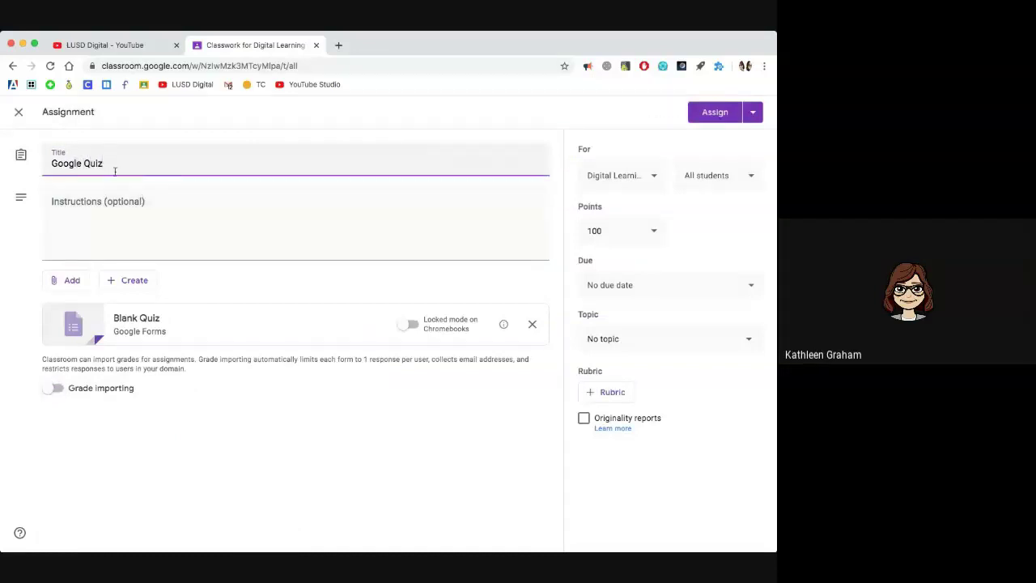
{"action": "left_click", "coordinate": [125, 214]}
{"action": "type", "text": "Take the quiz!"}
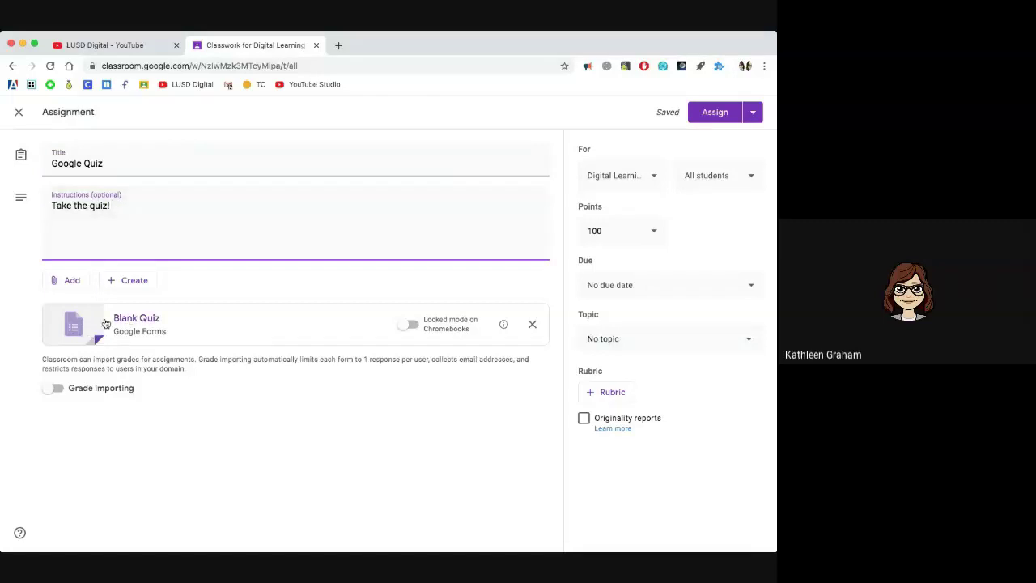
Turn on grade importing for the attached Blank Quiz and assign it to all students for 100 points
{"action": "left_click", "coordinate": [52, 389]}
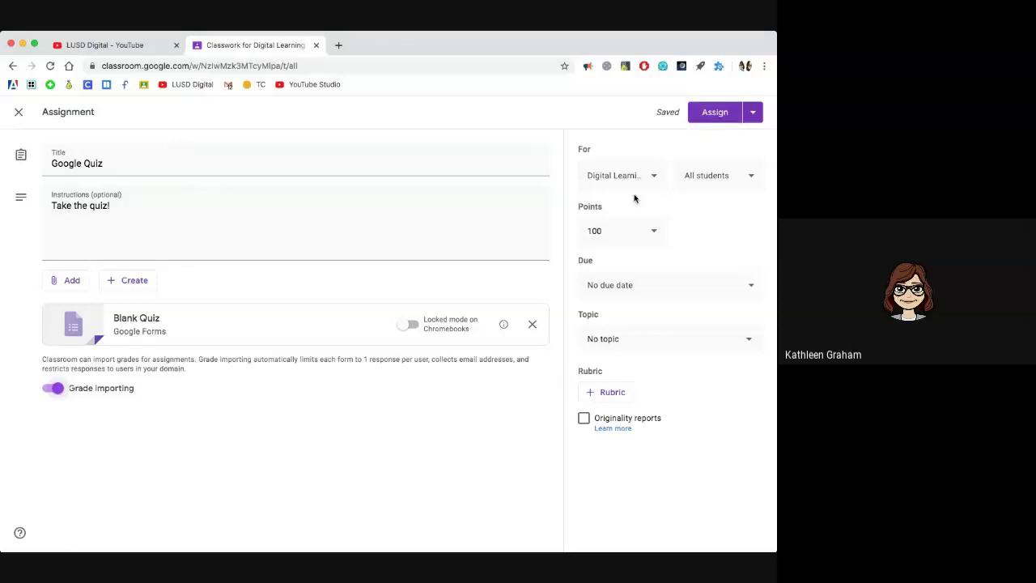
{"action": "left_click", "coordinate": [716, 113]}
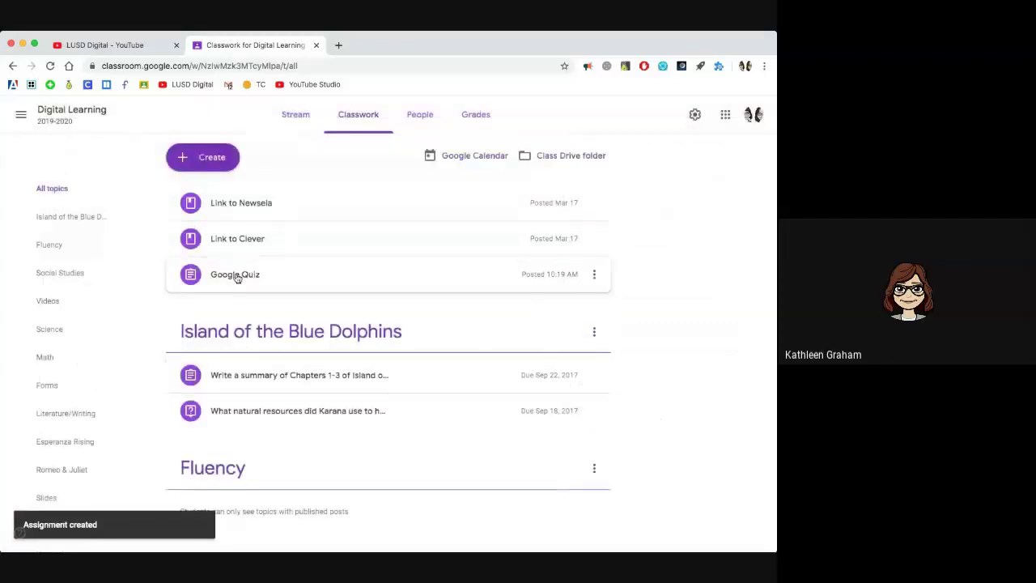
Open the Blank Quiz form attached to the posted Google Quiz assignment
{"action": "left_click", "coordinate": [236, 275]}
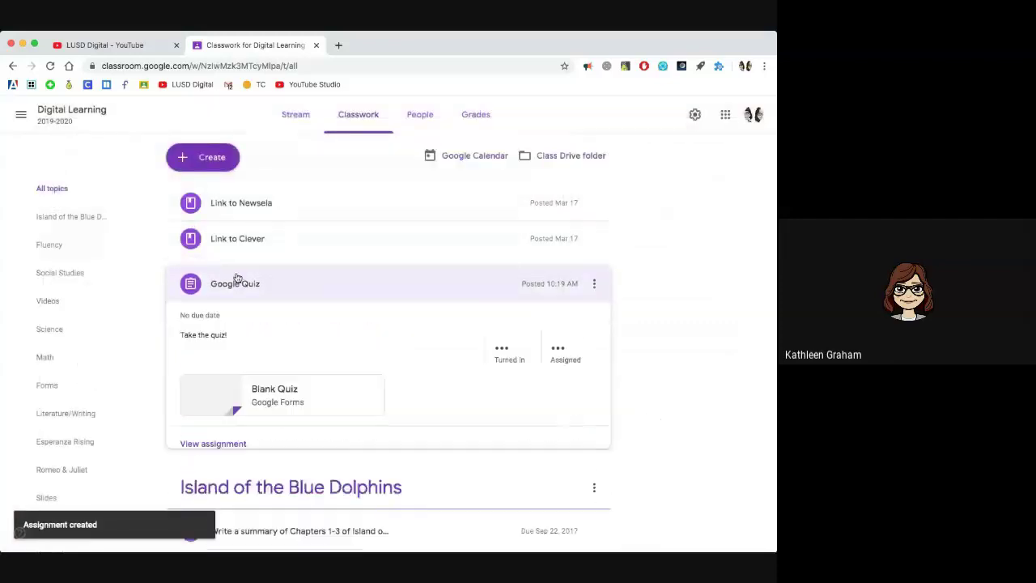
{"action": "left_click", "coordinate": [273, 390]}
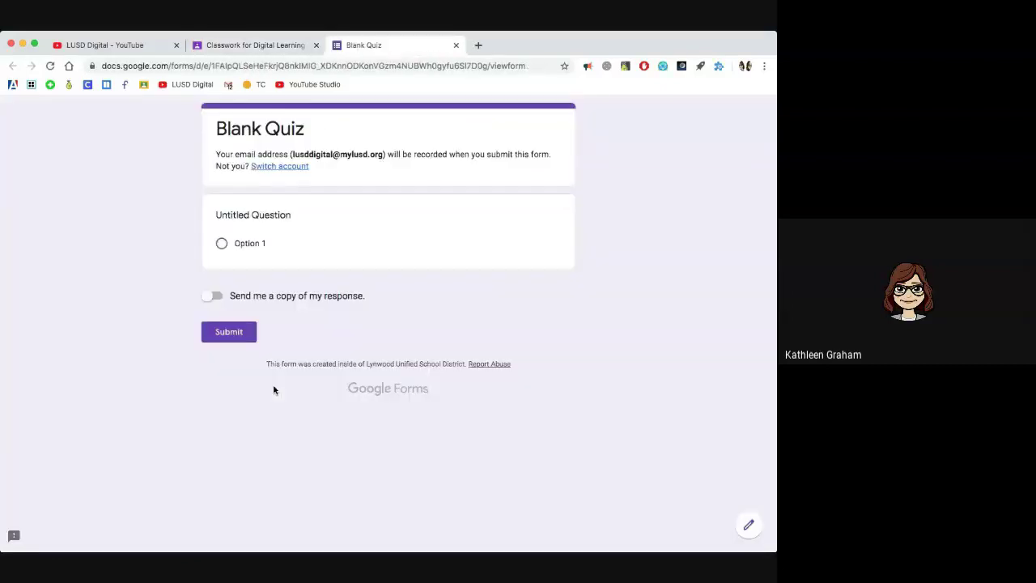
Open the Blank Quiz form for editing and change its title to "Google Tools Quiz"
{"action": "left_click", "coordinate": [750, 528]}
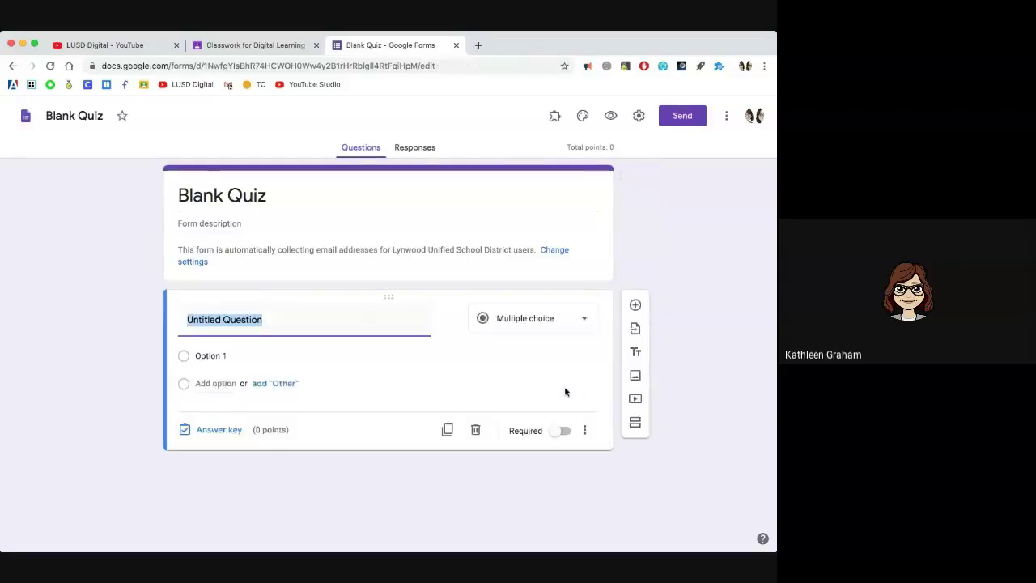
{"action": "left_click", "coordinate": [276, 200]}
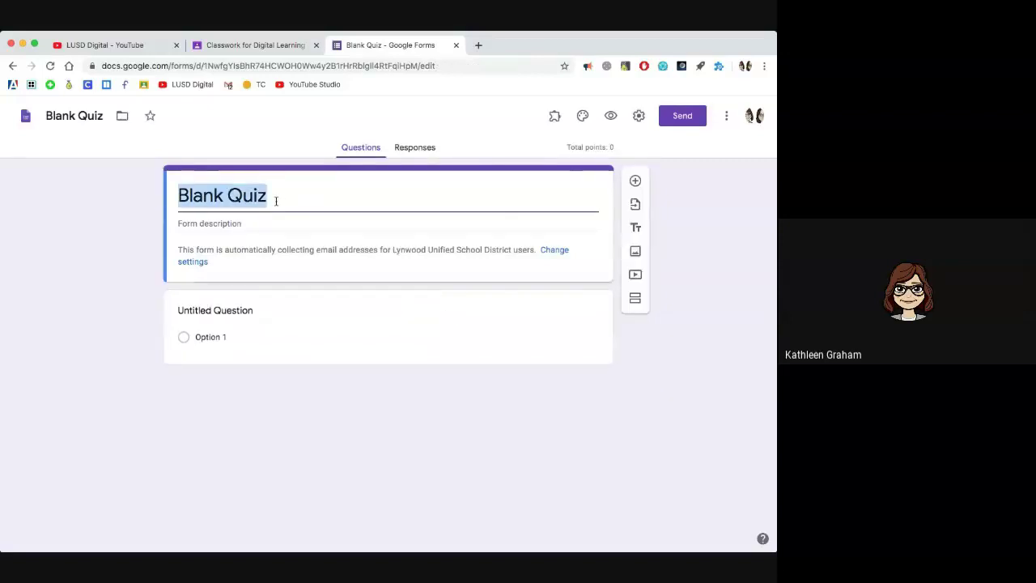
{"action": "type", "text": "Google "}
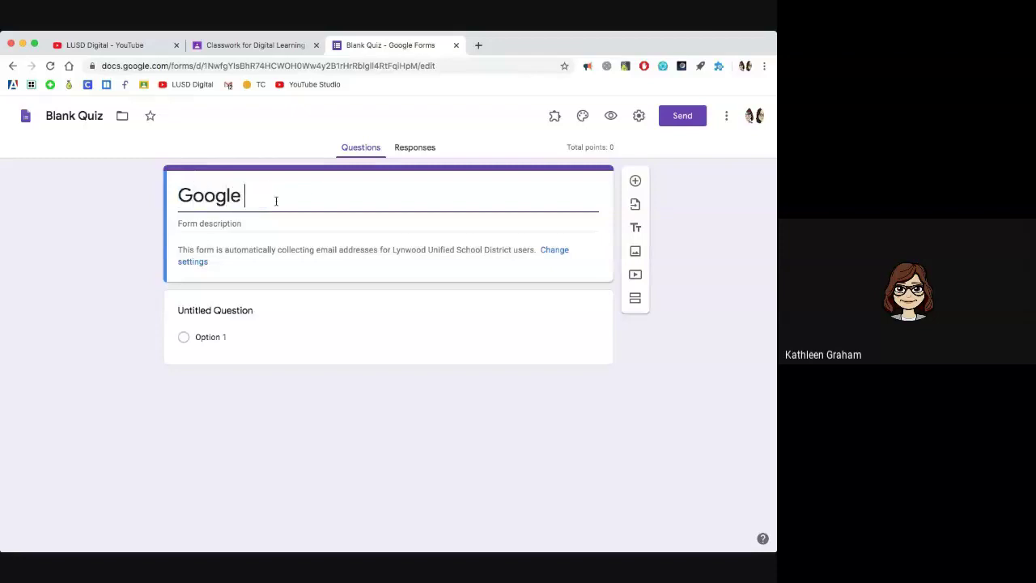
{"action": "type", "text": "Tools Quiz"}
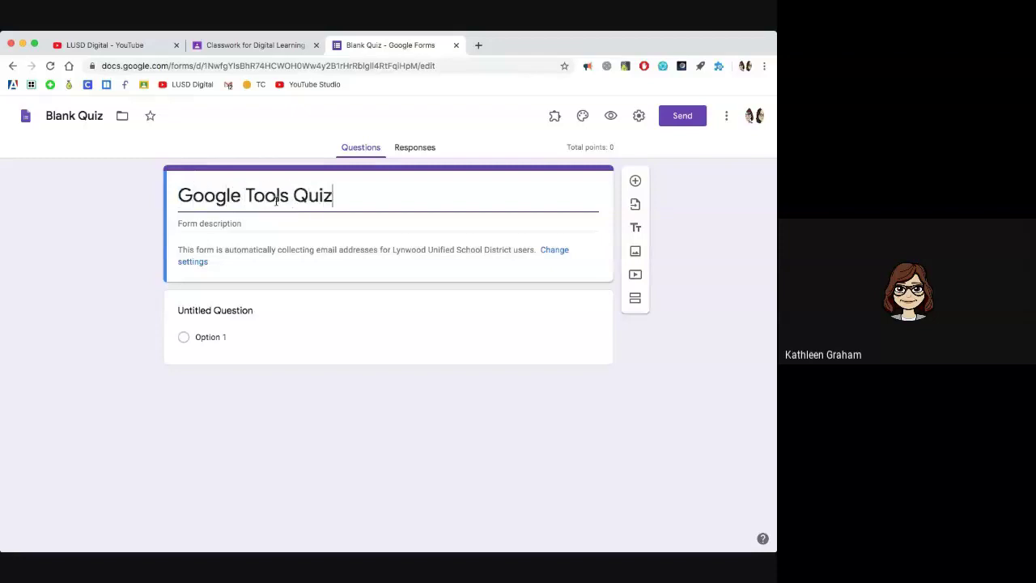
Rename the form file from Blank Quiz to "Google Tools Quiz"
{"action": "left_click", "coordinate": [68, 117]}
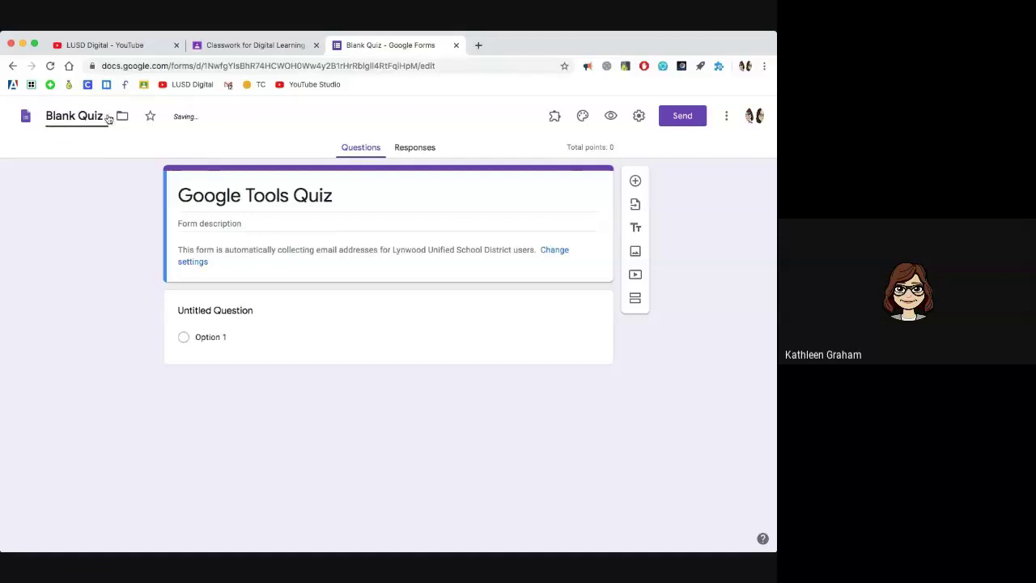
{"action": "left_click", "coordinate": [108, 118]}
{"action": "key", "text": "BackSpace"}
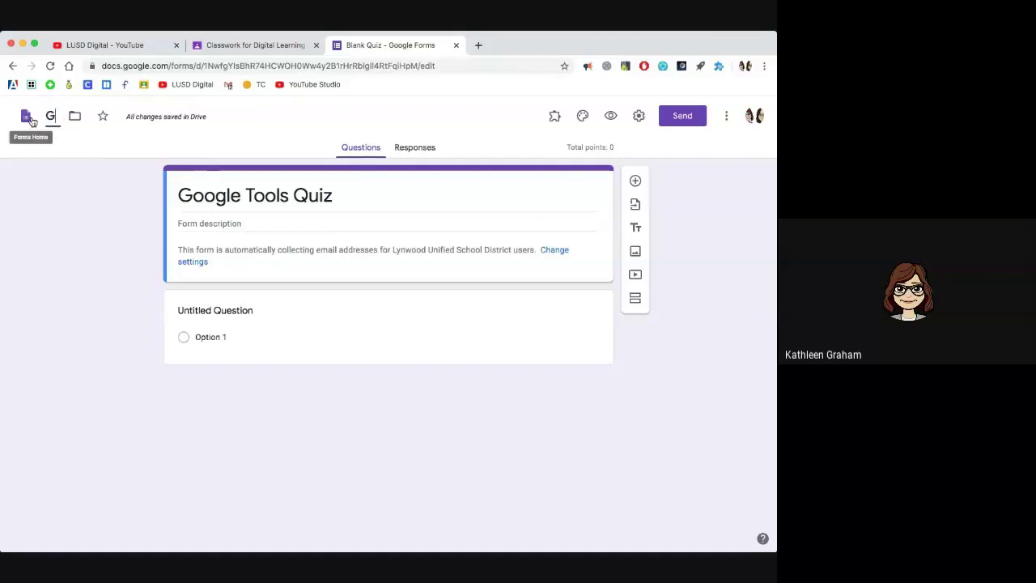
{"action": "type", "text": "Google Tools Quiz"}
{"action": "left_click", "coordinate": [122, 307]}
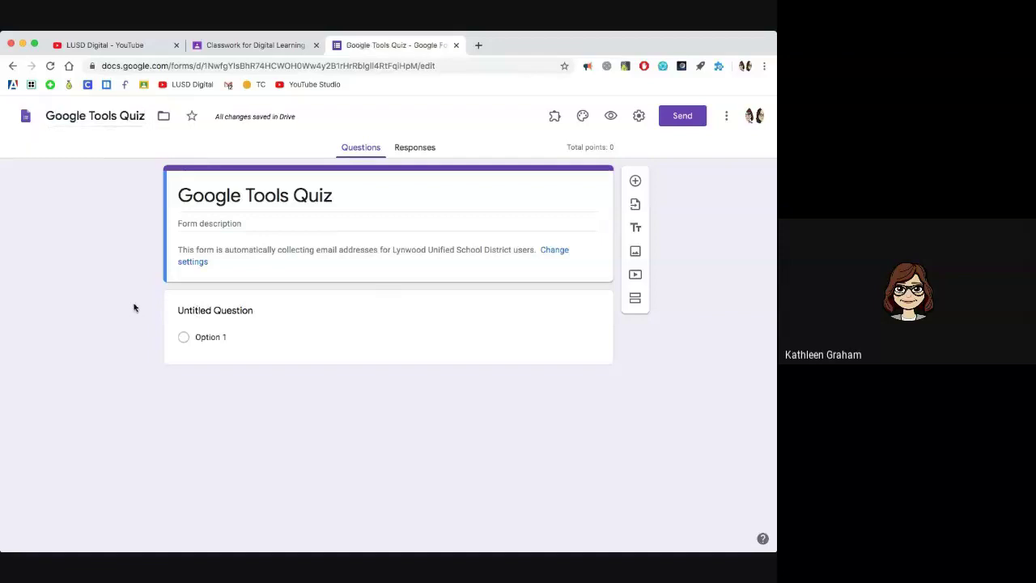
Enter the first question "Which Google tool is used to create documents like letters, essays etc?" with "Slide" as its first option
{"action": "left_click", "coordinate": [215, 322]}
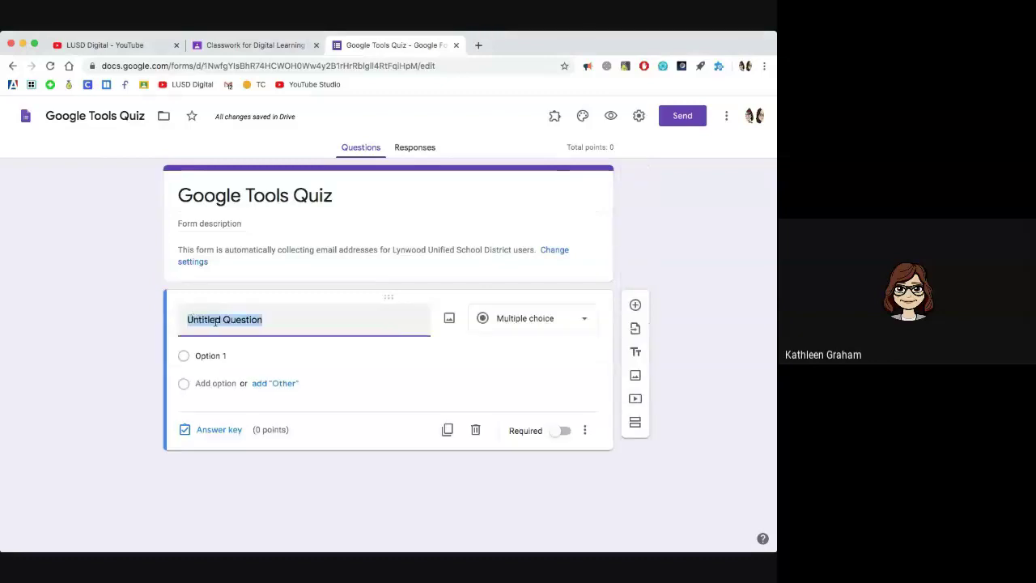
{"action": "type", "text": "Which Google tool is used to create documents like letters, essays etc?"}
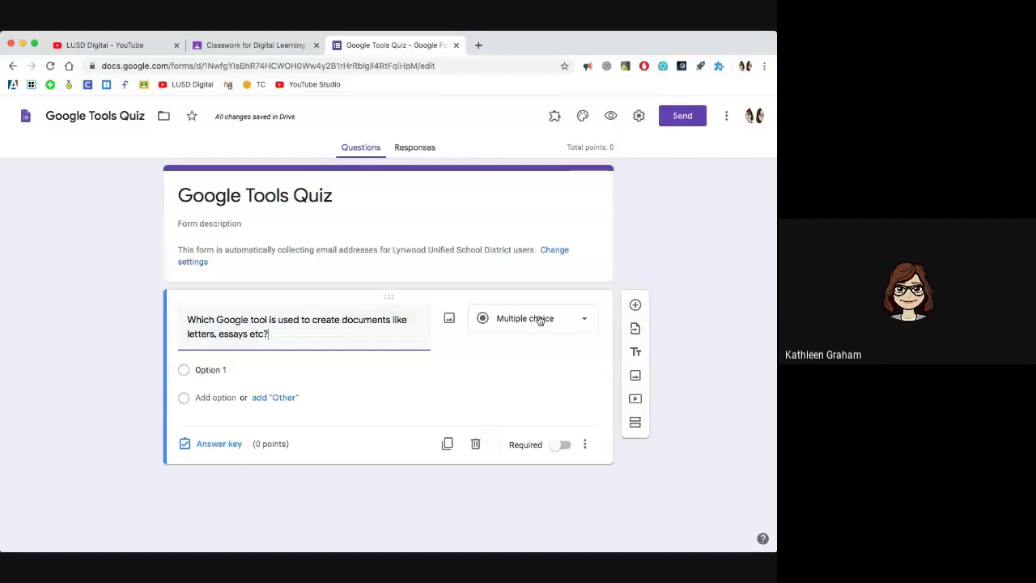
{"action": "left_click", "coordinate": [211, 370]}
{"action": "type", "text": "Slide"}
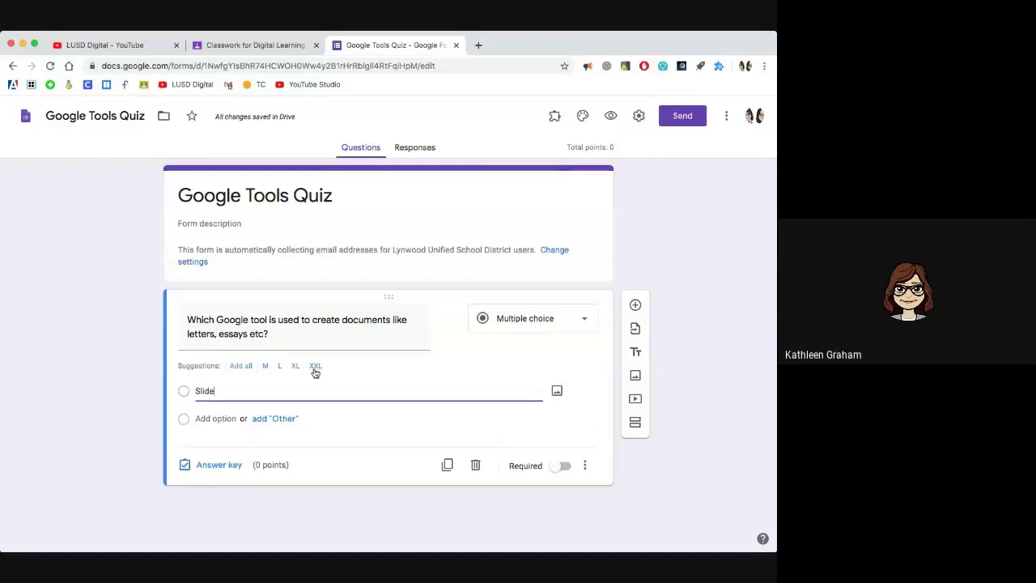
Add "Sheets", "Forms", "Docs" and "Hangouts" as the remaining answer options of the first question
{"action": "left_click", "coordinate": [203, 417]}
{"action": "type", "text": "M"}
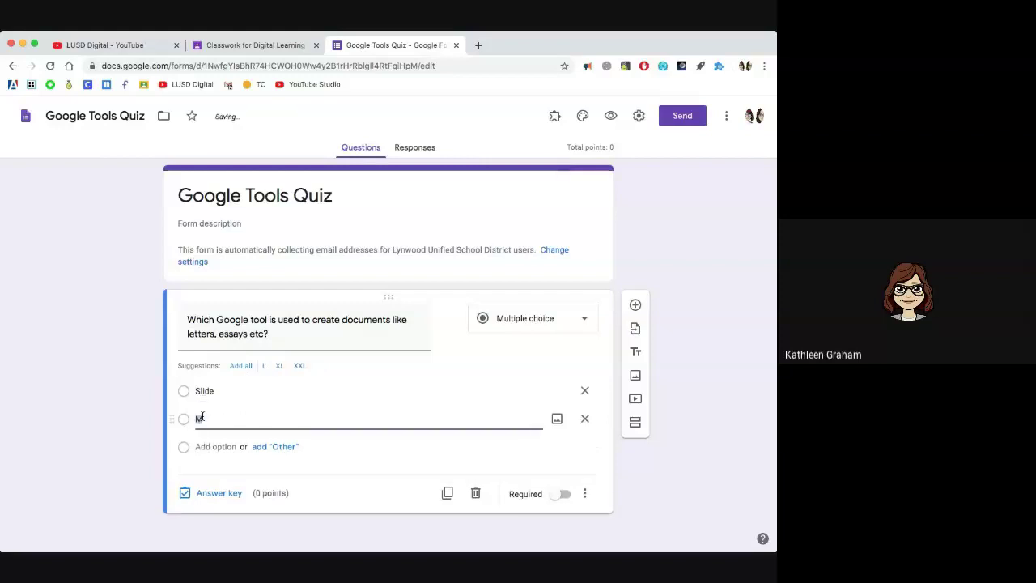
{"action": "type", "text": "heets"}
{"action": "key", "text": "Tab"}
{"action": "key", "text": "Tab"}
{"action": "key", "text": "Tab"}
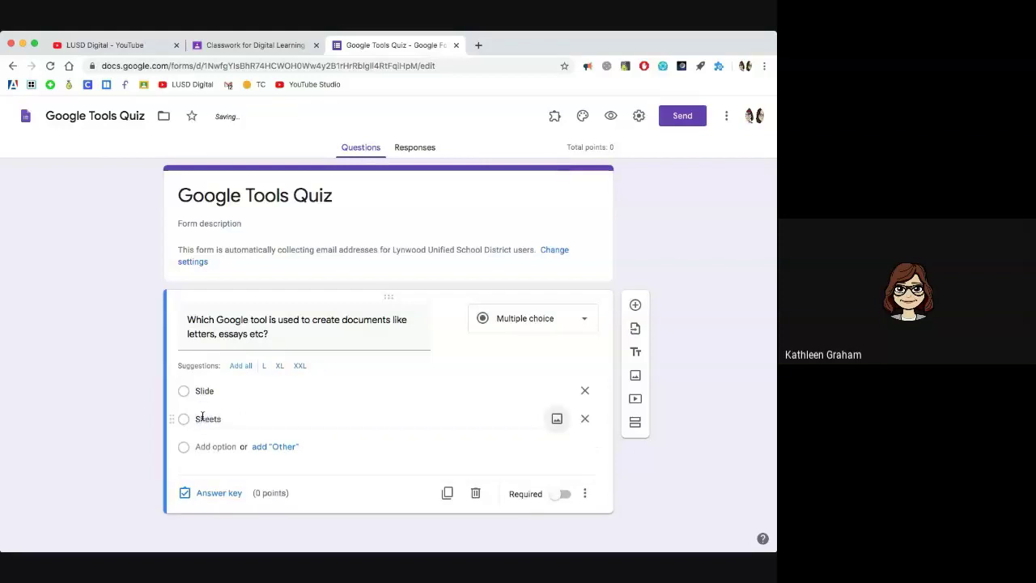
{"action": "type", "text": "Forms"}
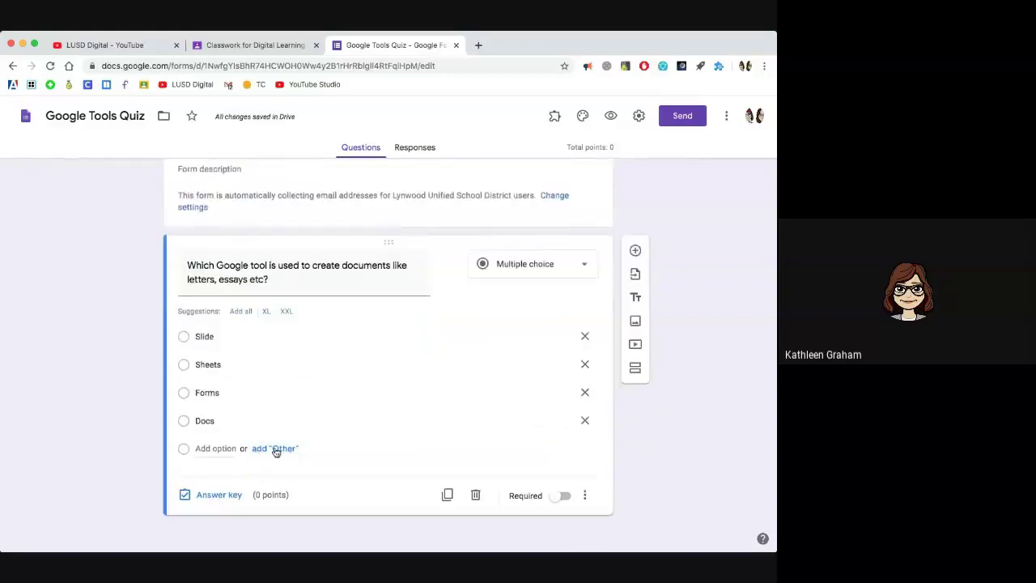
{"action": "left_click", "coordinate": [198, 448]}
{"action": "type", "text": "ha"}
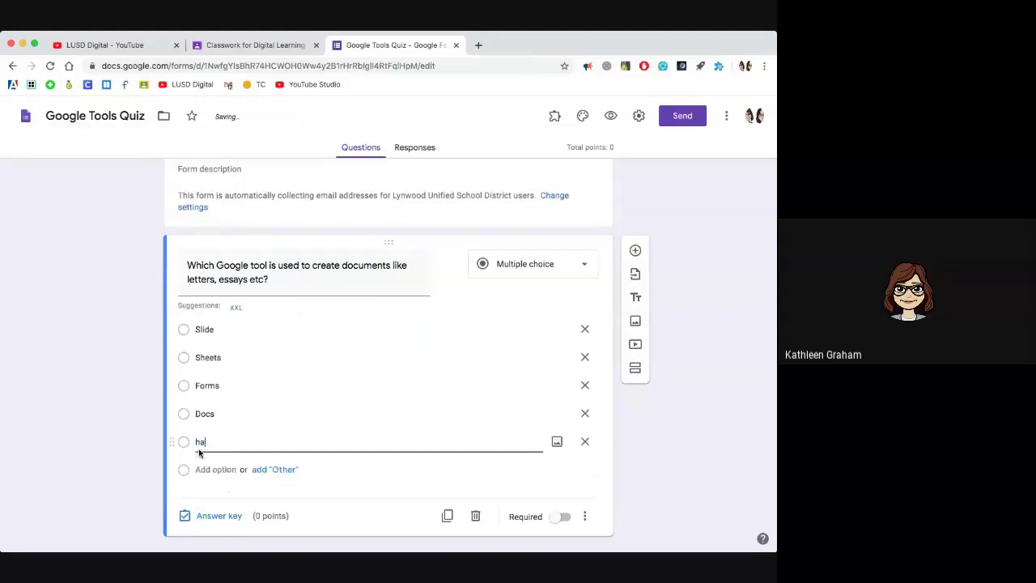
{"action": "type", "text": "ngouts"}
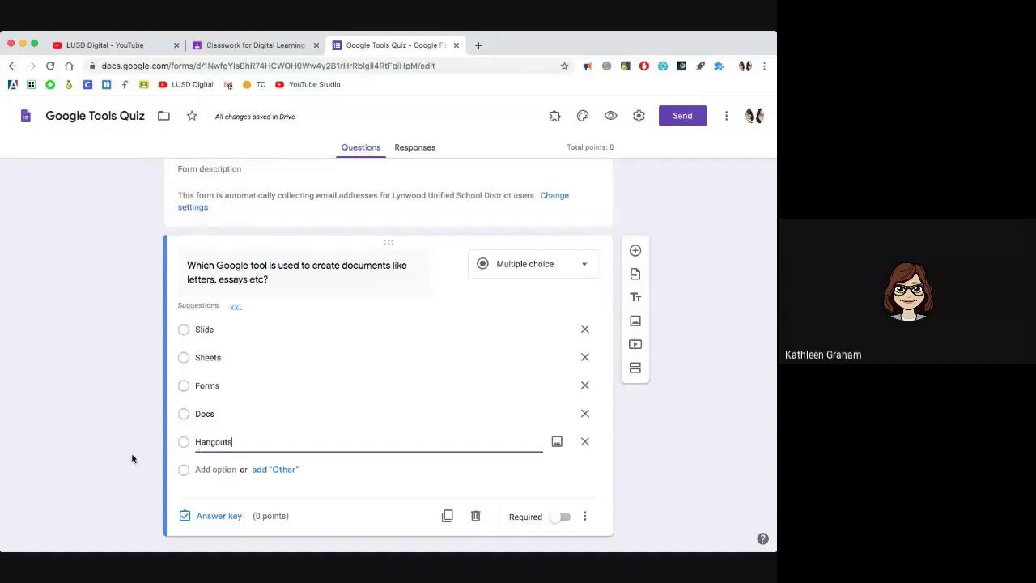
Mark "Docs" as the correct answer in the first question's answer key and set its value to 2 points
{"action": "scroll", "coordinate": [103, 462], "scroll_direction": "down", "scroll_amount": 1}
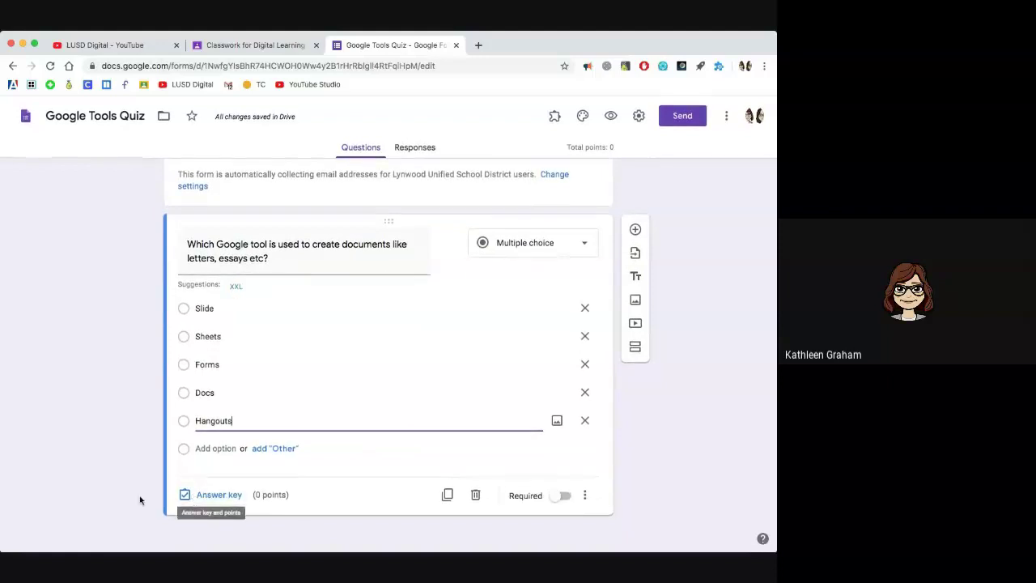
{"action": "left_click", "coordinate": [212, 496]}
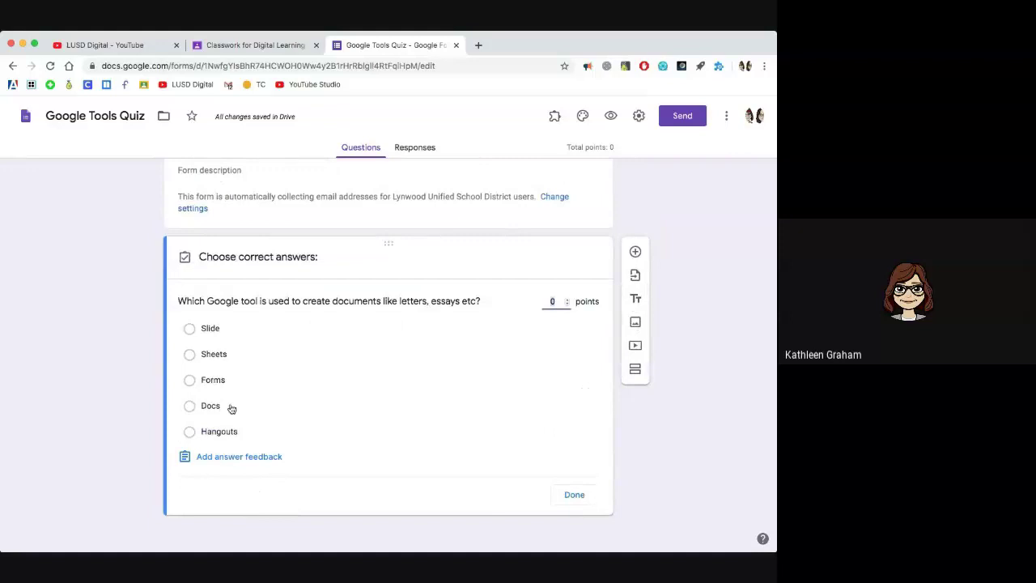
{"action": "left_click", "coordinate": [230, 407]}
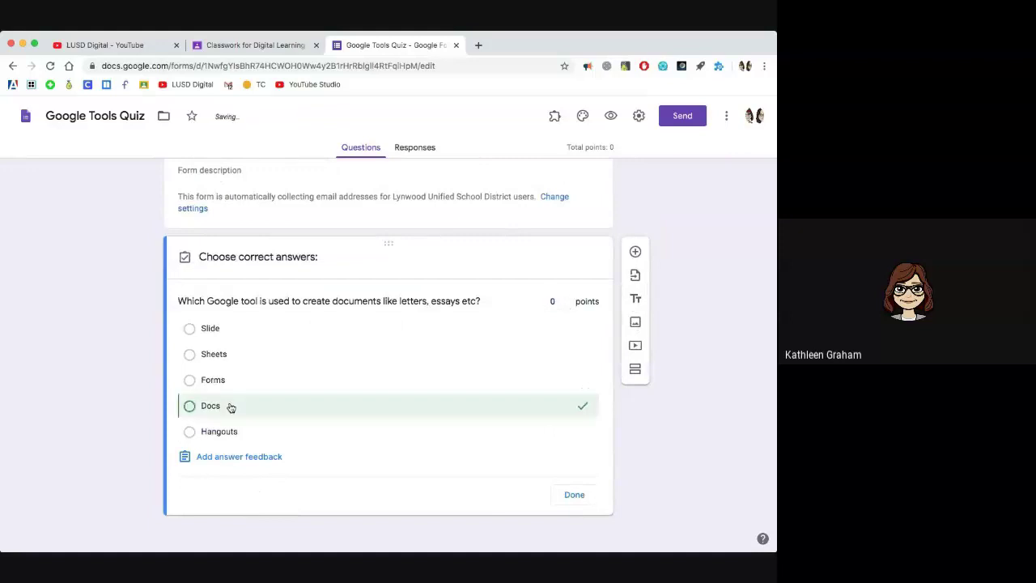
{"action": "left_click", "coordinate": [567, 299]}
{"action": "left_click", "coordinate": [567, 299]}
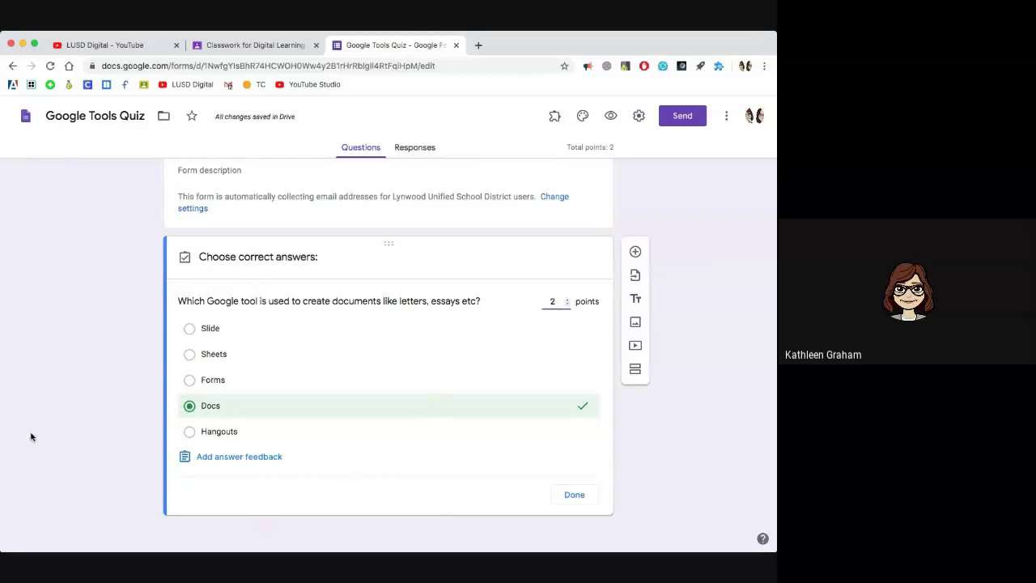
Add answer feedback to the first question: "Good job!" for correct answers and "Sorry that is incorrect" for incorrect ones
{"action": "left_click", "coordinate": [239, 458]}
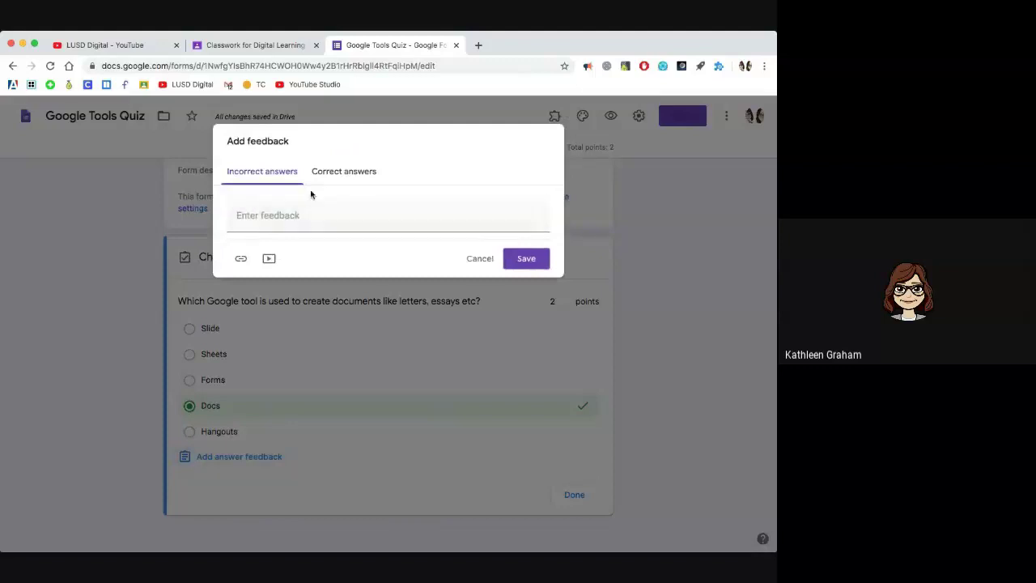
{"action": "left_click", "coordinate": [329, 175]}
{"action": "left_click", "coordinate": [289, 215]}
{"action": "type", "text": "Good job!"}
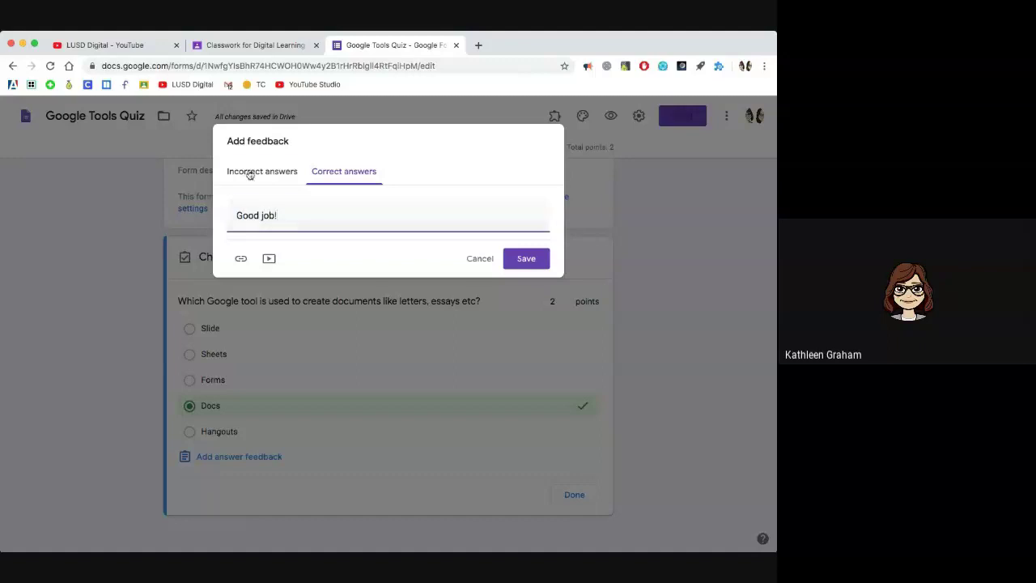
{"action": "left_click", "coordinate": [251, 172]}
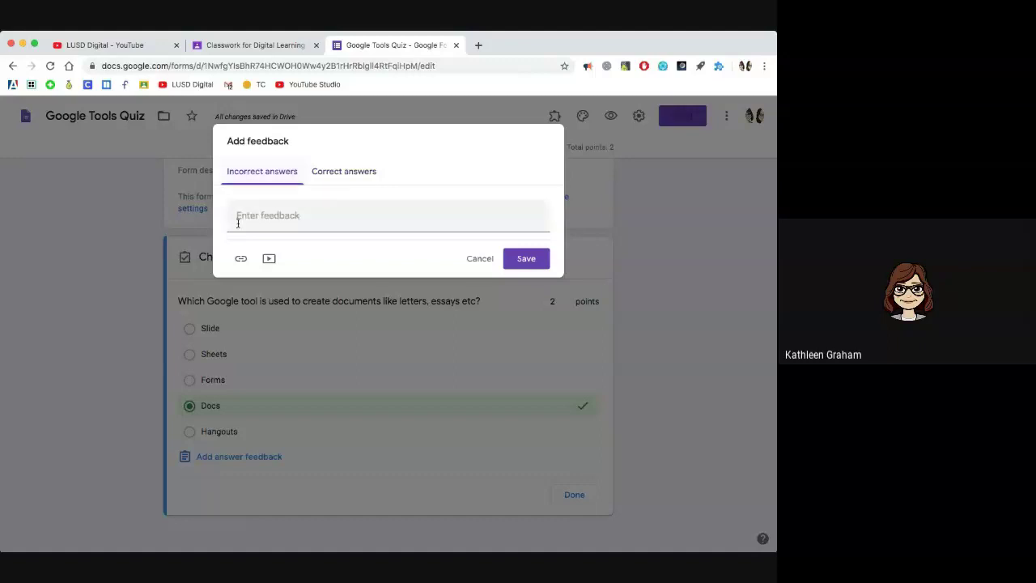
{"action": "type", "text": "Sorry that is incc"}
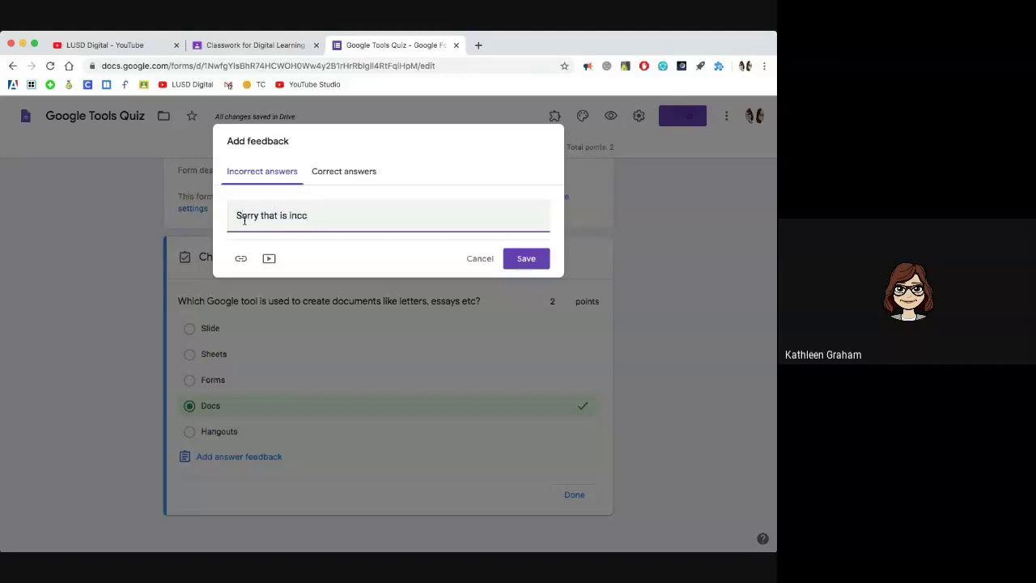
{"action": "key", "text": "BackSpace"}
{"action": "type", "text": "orrect"}
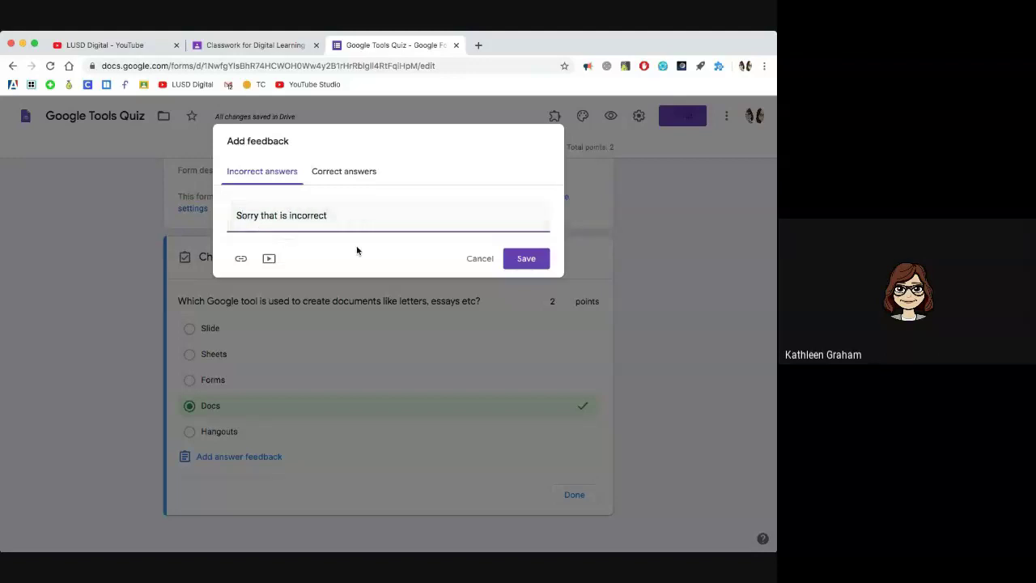
{"action": "left_click", "coordinate": [526, 259]}
Add the multiple-choice question "You can use Slides to....." with options "create presentations", "as a spreadsheet", "create a quiz" and "call your friends"
{"action": "scroll", "coordinate": [144, 426], "scroll_direction": "down", "scroll_amount": 3}
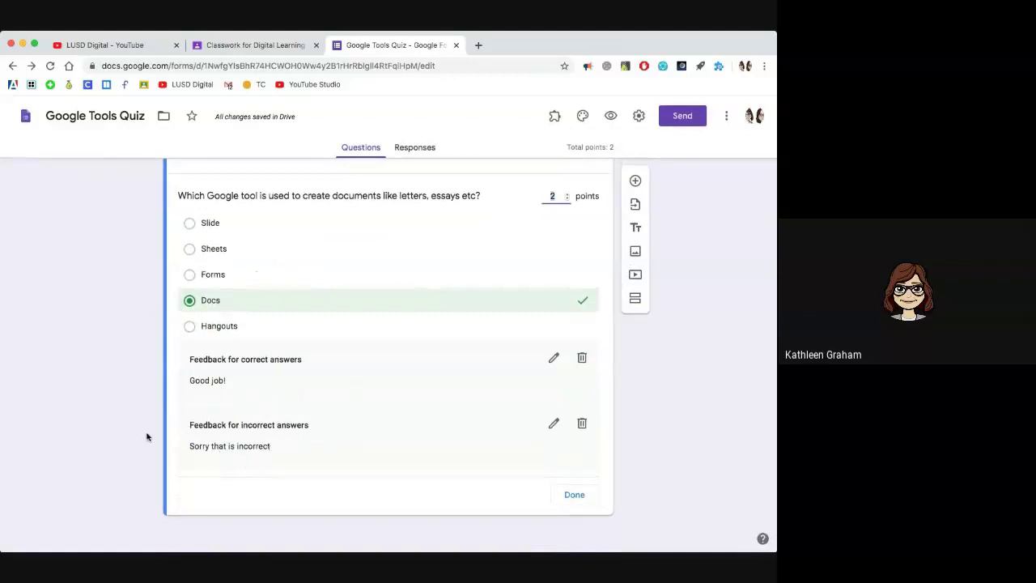
{"action": "scroll", "coordinate": [147, 437], "scroll_direction": "up", "scroll_amount": 1}
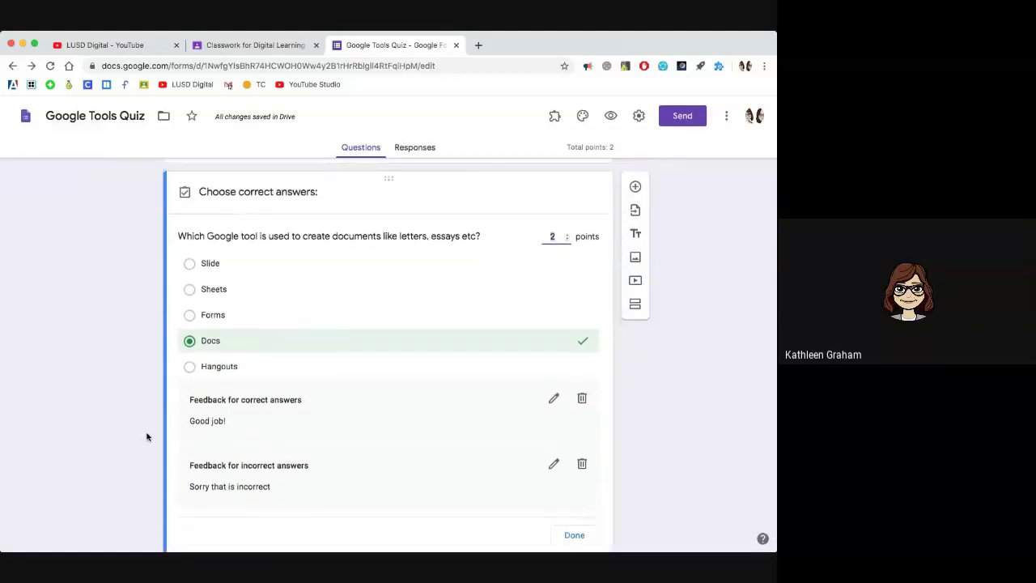
{"action": "scroll", "coordinate": [151, 405], "scroll_direction": "down", "scroll_amount": 1}
{"action": "scroll", "coordinate": [150, 405], "scroll_direction": "up", "scroll_amount": 2}
{"action": "scroll", "coordinate": [150, 405], "scroll_direction": "down", "scroll_amount": 1}
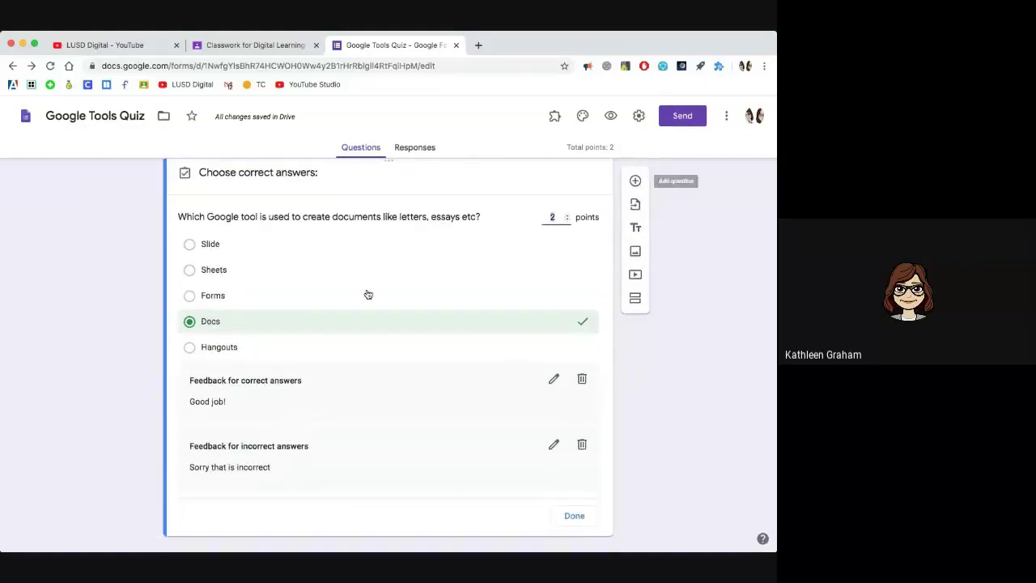
{"action": "scroll", "coordinate": [373, 291], "scroll_direction": "down", "scroll_amount": 1}
{"action": "left_click", "coordinate": [635, 183]}
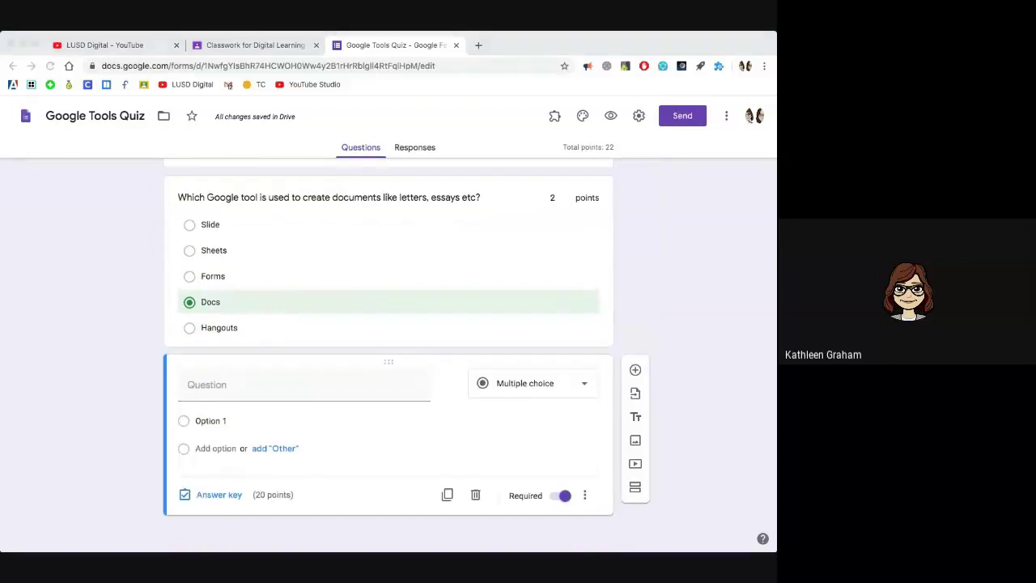
{"action": "left_click", "coordinate": [226, 387]}
{"action": "type", "text": "you can use Slides to"}
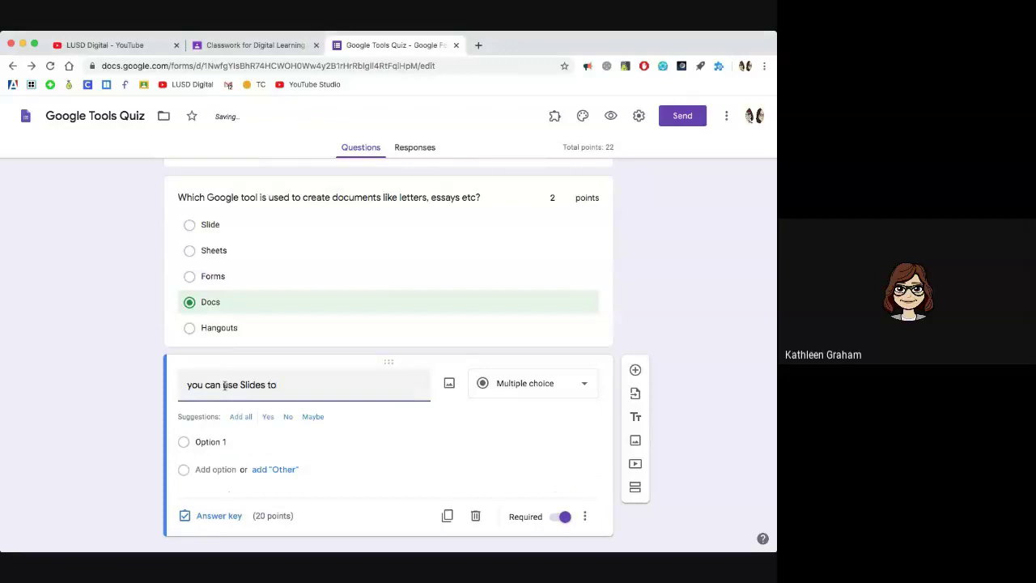
{"action": "type", "text": "....."}
{"action": "left_click_drag", "start_coordinate": [193, 396], "coordinate": [187, 387]}
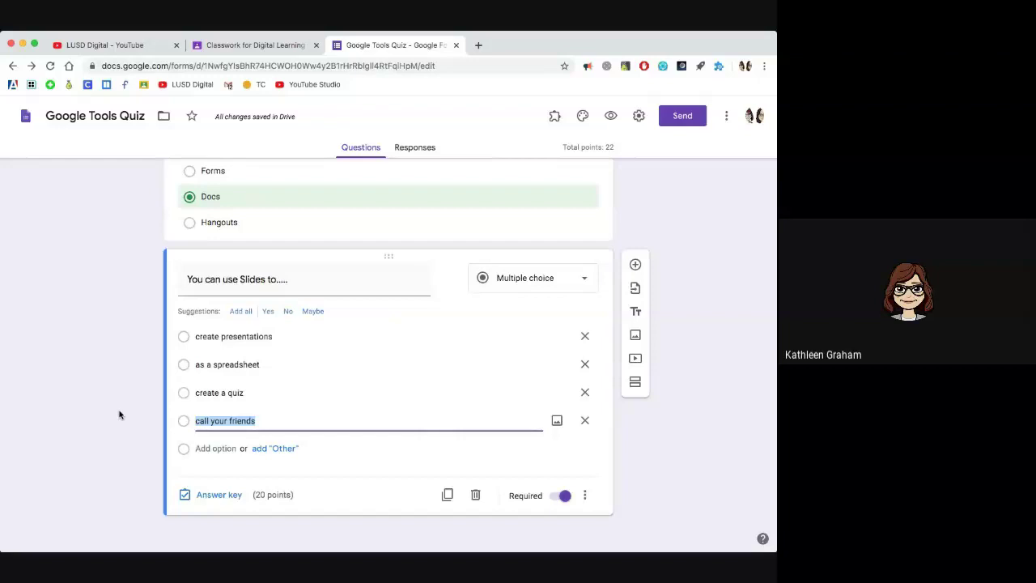
Mark "create presentations" as the correct answer to the "You can use Slides to....." question and set its value to 2 points
{"action": "scroll", "coordinate": [167, 411], "scroll_direction": "up", "scroll_amount": 3}
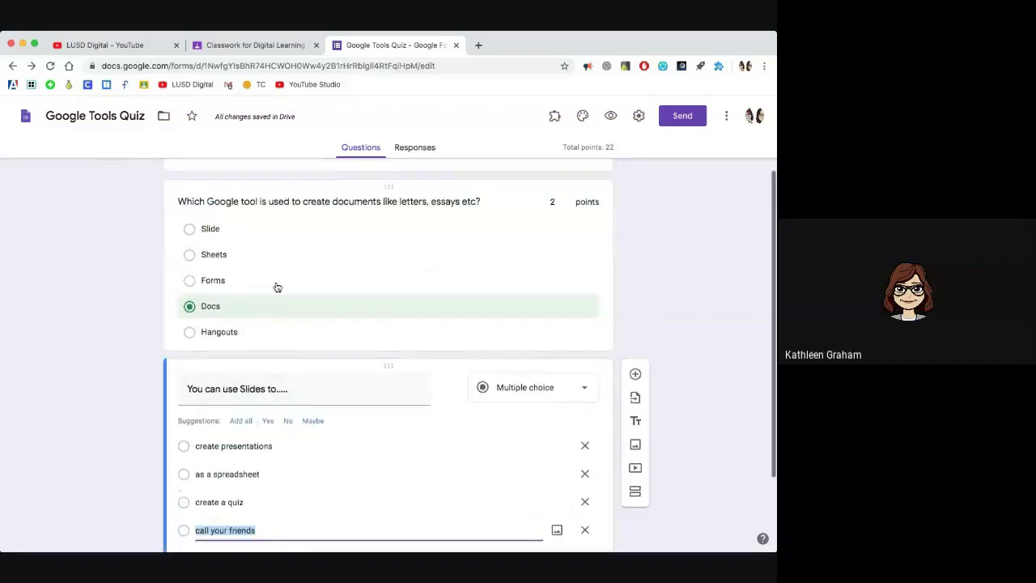
{"action": "scroll", "coordinate": [226, 340], "scroll_direction": "down", "scroll_amount": 3}
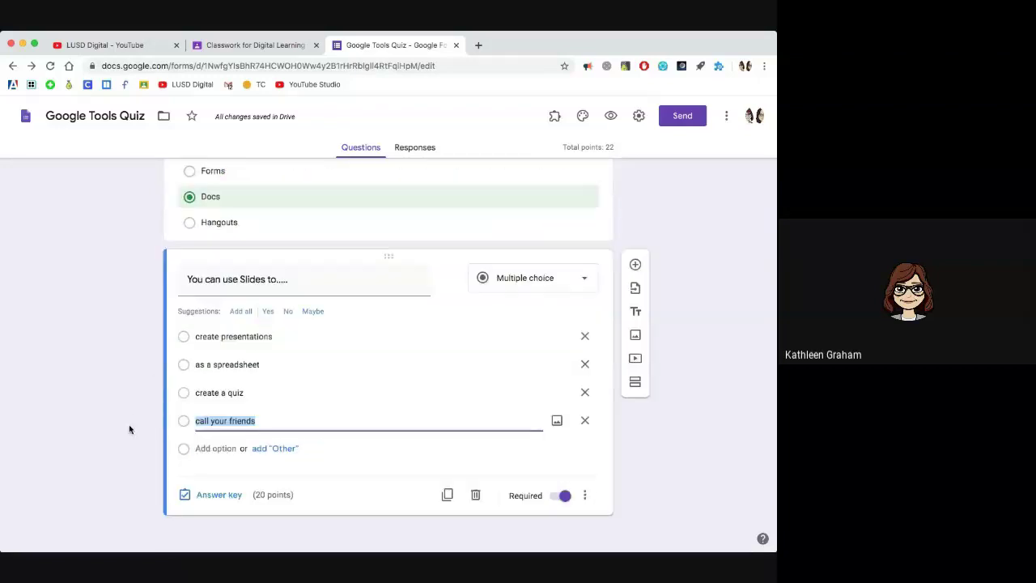
{"action": "left_click", "coordinate": [216, 495]}
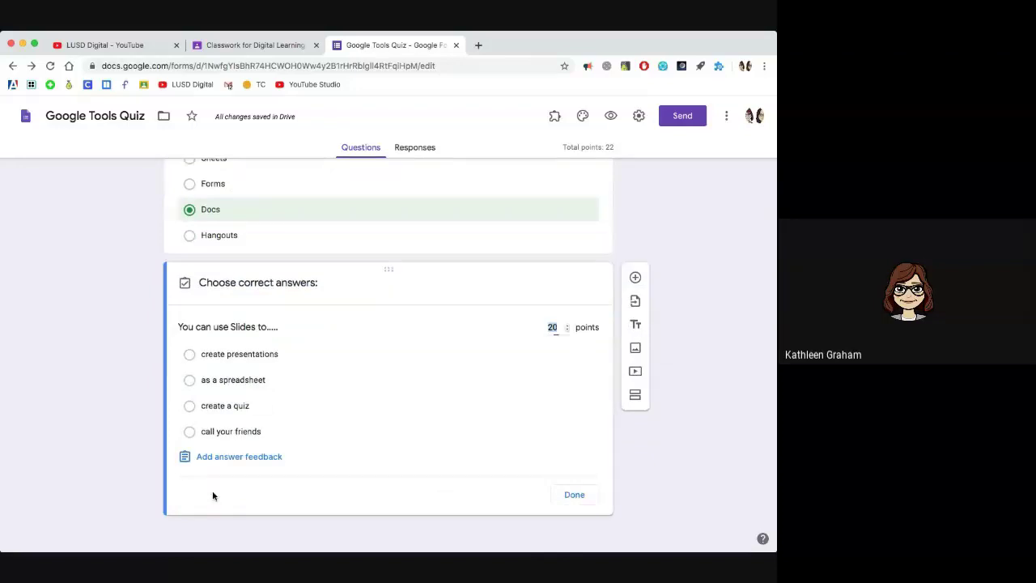
{"action": "left_click", "coordinate": [225, 356]}
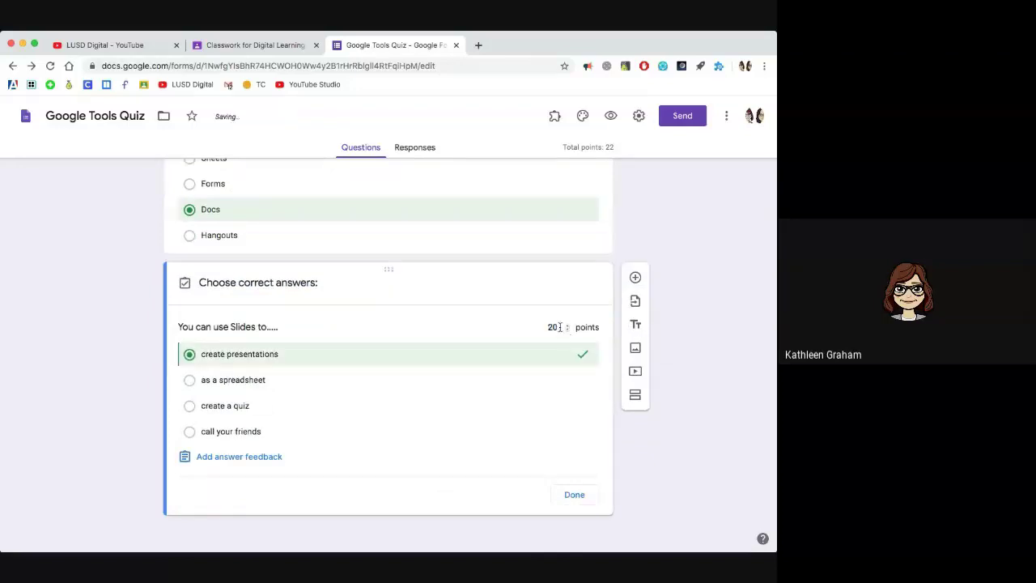
{"action": "left_click_drag", "start_coordinate": [565, 326], "coordinate": [518, 327]}
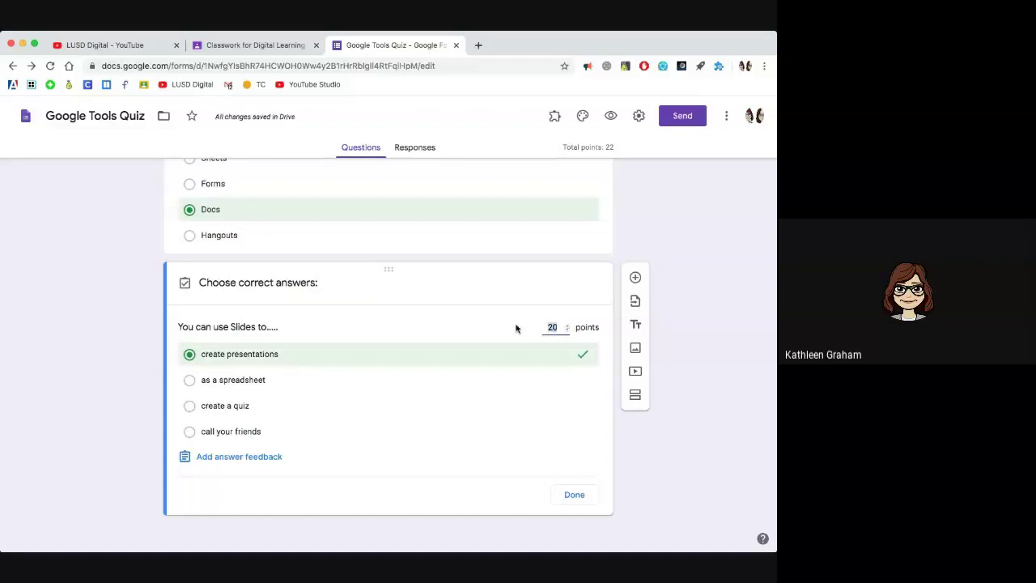
{"action": "type", "text": "2"}
{"action": "left_click", "coordinate": [574, 495]}
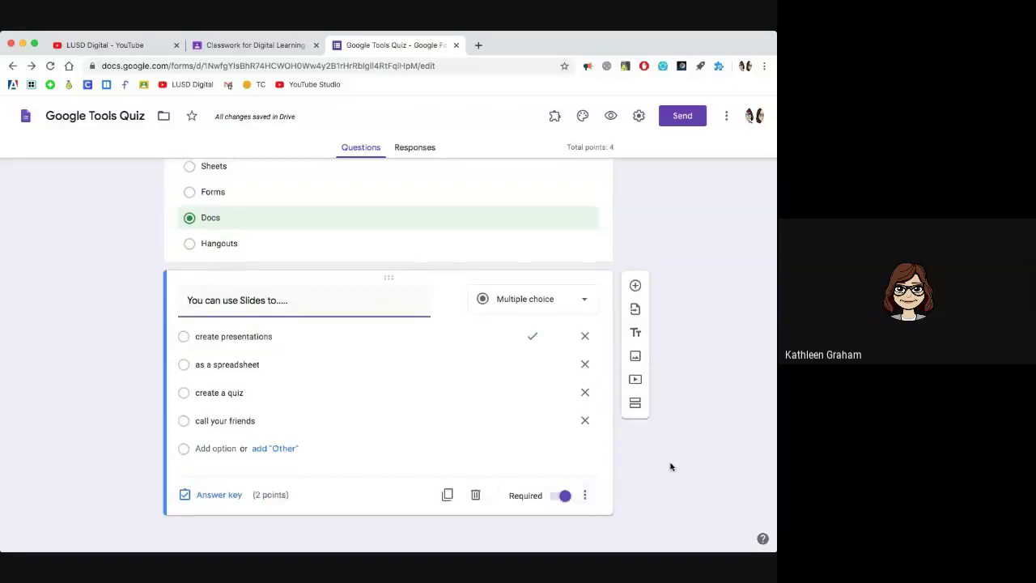
{"action": "scroll", "coordinate": [670, 466], "scroll_direction": "up", "scroll_amount": 2}
{"action": "scroll", "coordinate": [671, 467], "scroll_direction": "down", "scroll_amount": 3}
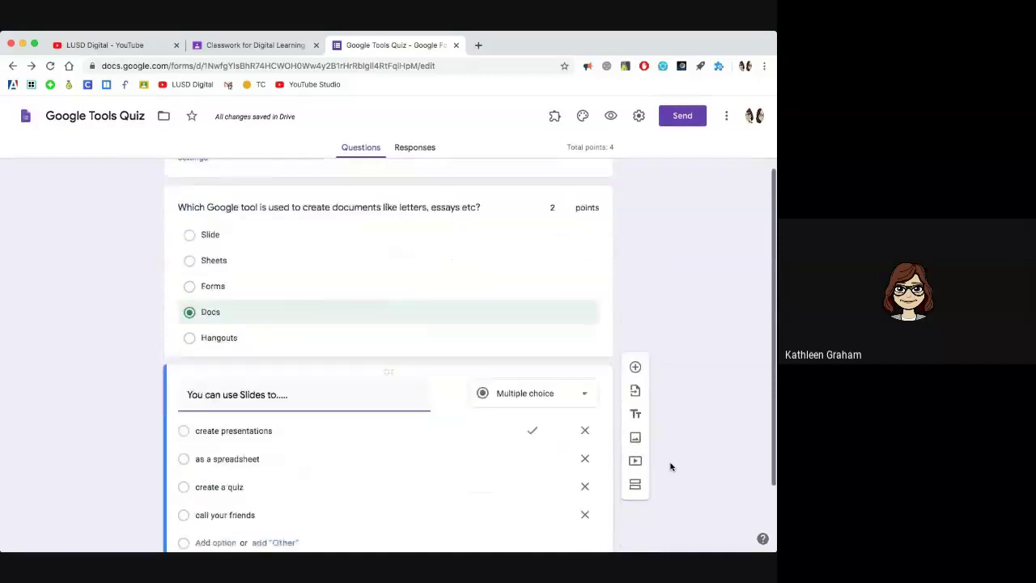
{"action": "scroll", "coordinate": [397, 381], "scroll_direction": "down", "scroll_amount": 2}
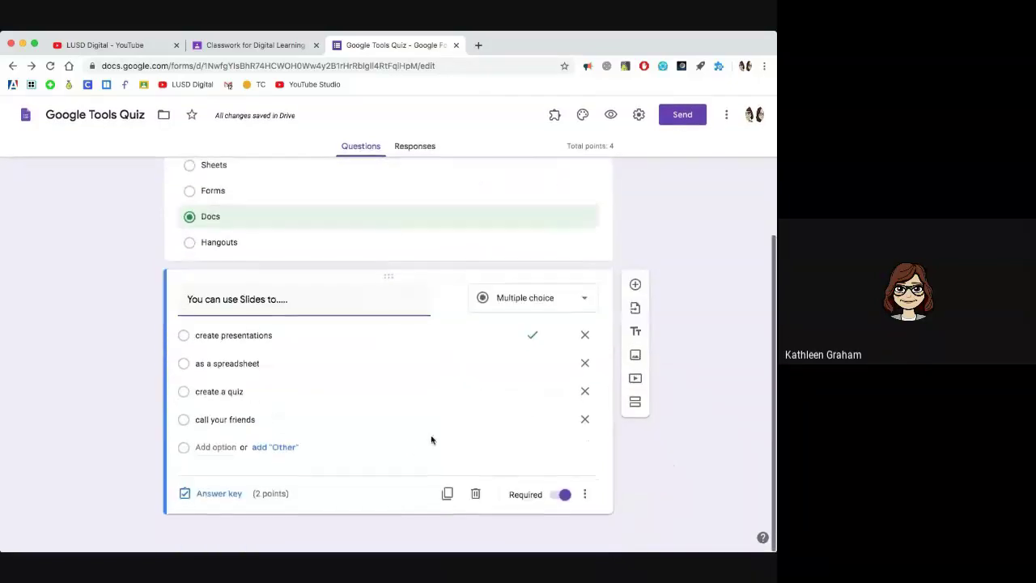
{"action": "left_click", "coordinate": [586, 303]}
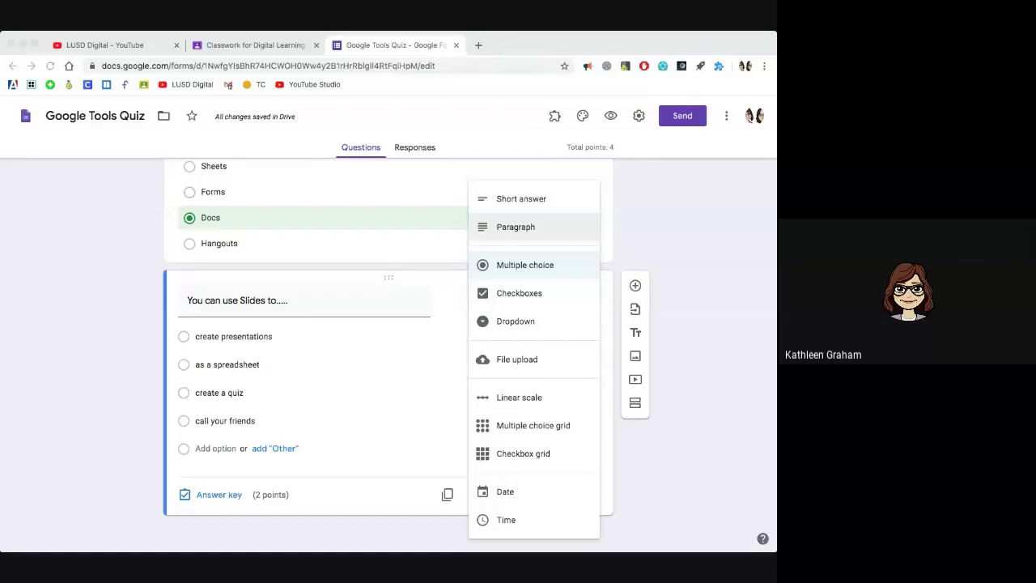
{"action": "left_click", "coordinate": [692, 288]}
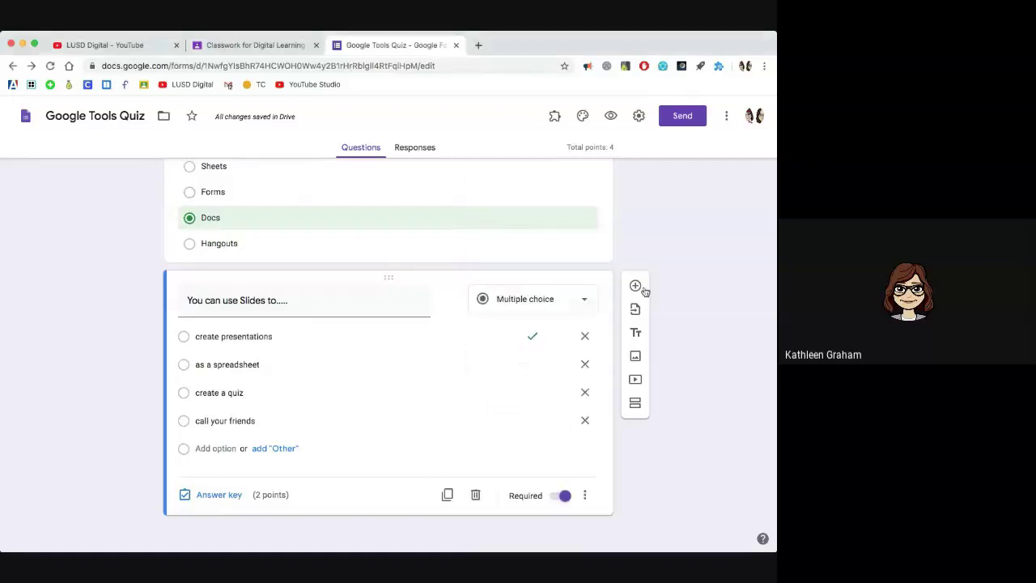
Add the question "Which app will let you change the font style, size & color?" with options "Docs", "Slides", "Sheets" and "Hangouts"
{"action": "left_click", "coordinate": [637, 286]}
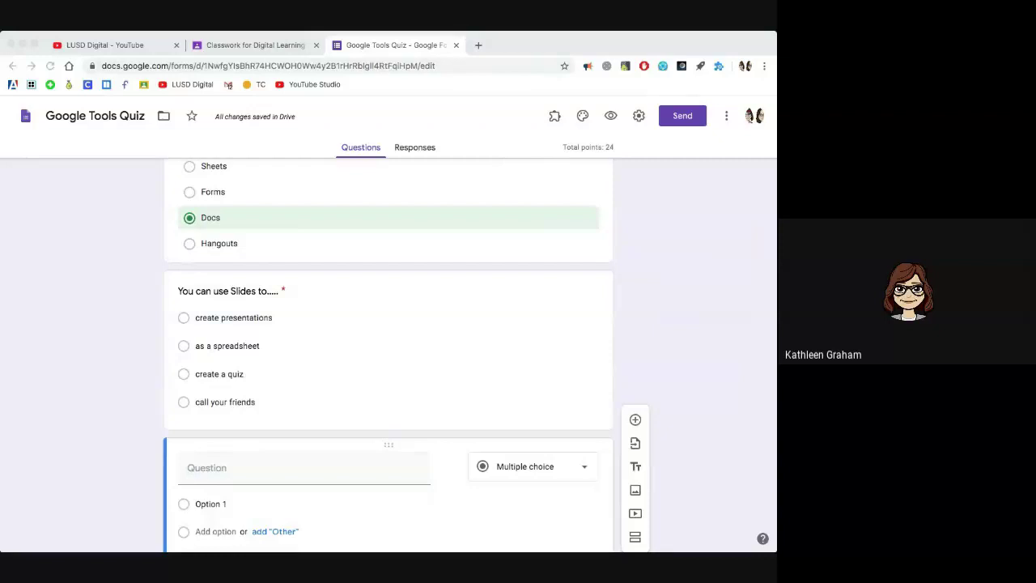
{"action": "left_click", "coordinate": [264, 472]}
{"action": "type", "text": "Which app will let you change the font style, size & color?"}
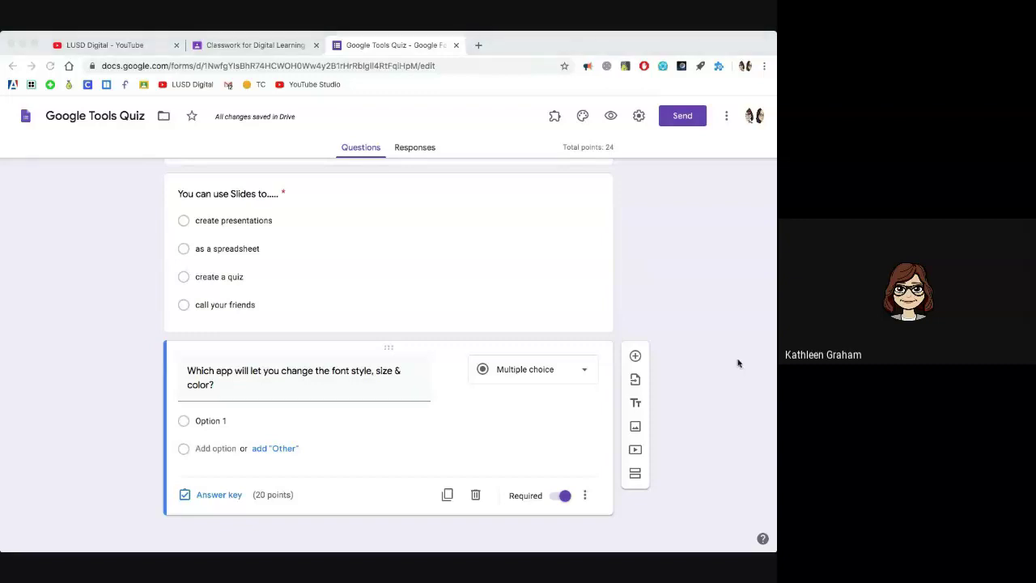
{"action": "left_click", "coordinate": [202, 424]}
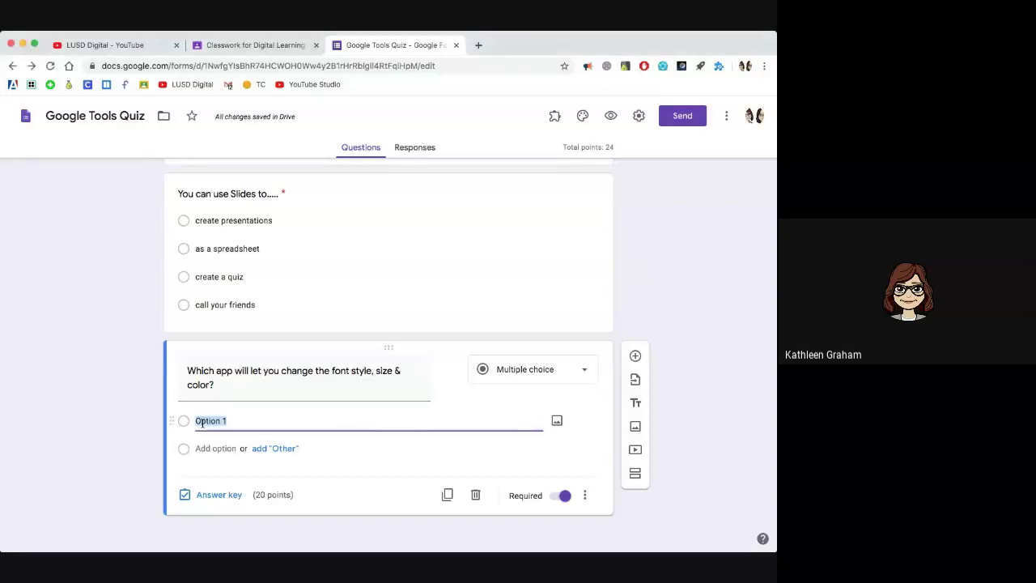
{"action": "type", "text": "Docs Slides Sheets Hangouts"}
Append "(Choose all that apply)" to the font style question and change its type to Checkboxes
{"action": "triple_click", "coordinate": [254, 388]}
{"action": "left_click", "coordinate": [254, 388]}
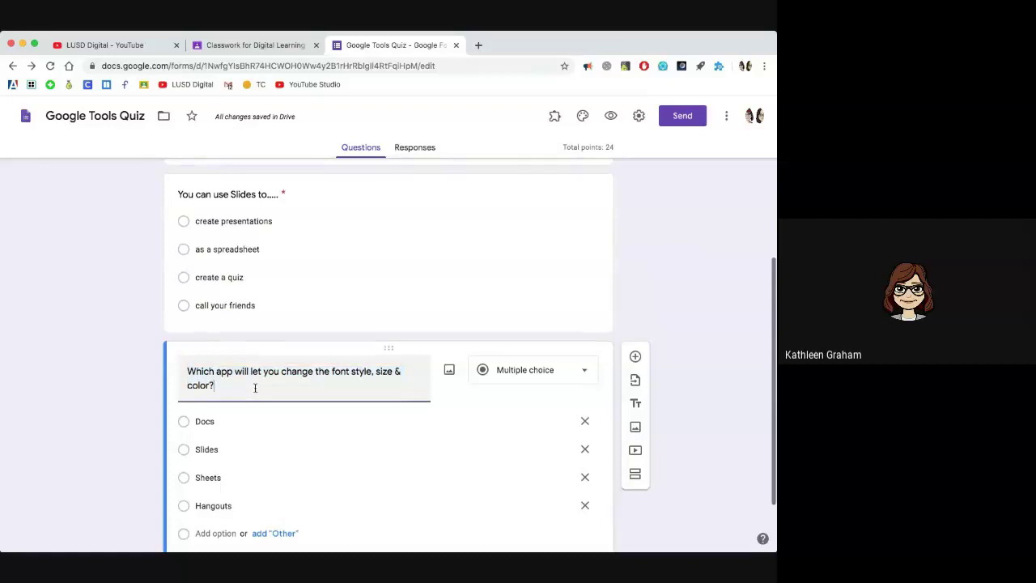
{"action": "type", "text": "(Choo"}
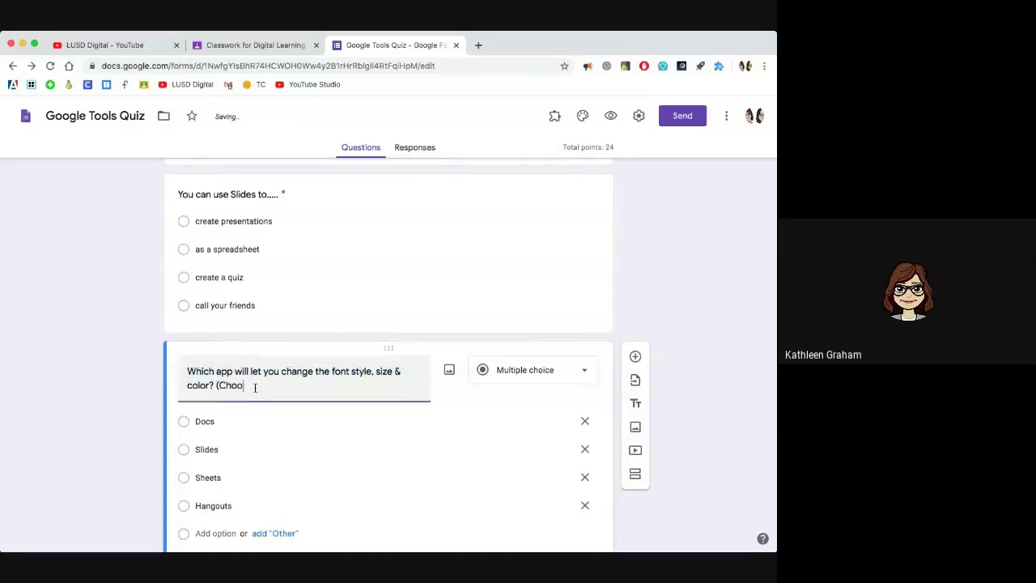
{"action": "type", "text": "se all that apply)"}
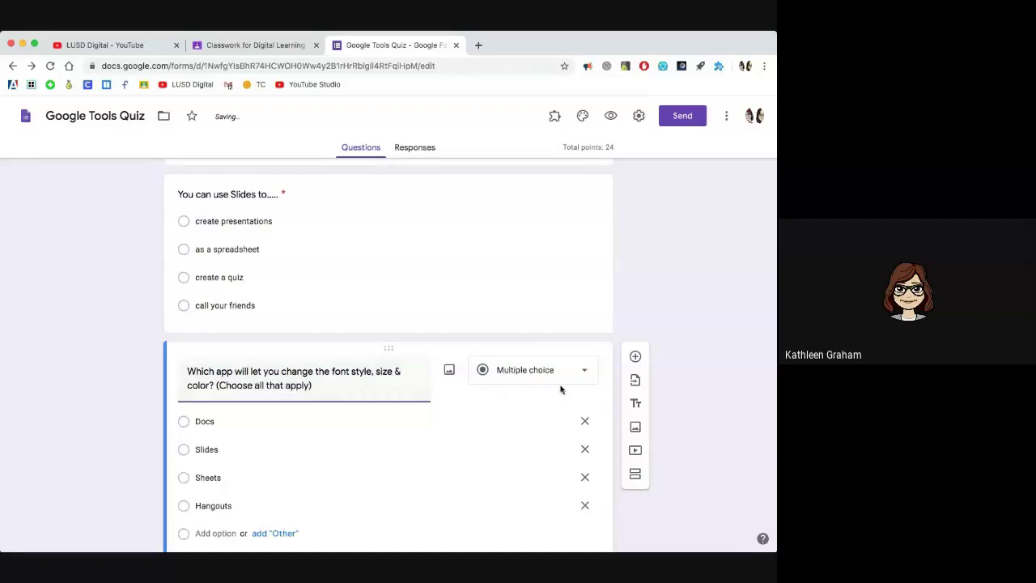
{"action": "left_click", "coordinate": [585, 374]}
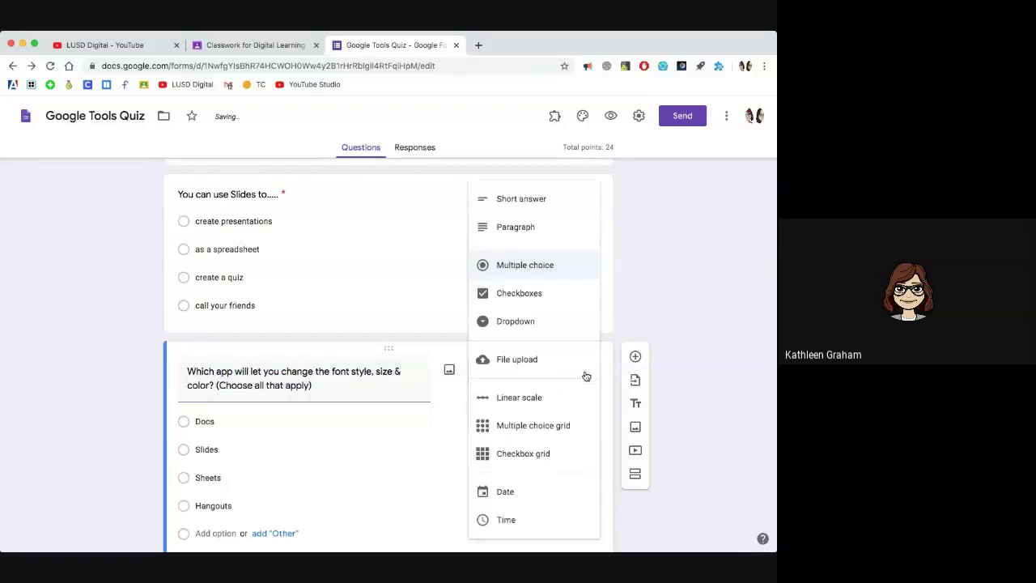
{"action": "left_click", "coordinate": [542, 293]}
Mark "Docs", "Slides" and "Sheets" as correct answers to the font style question and set its value to 6 points
{"action": "scroll", "coordinate": [416, 443], "scroll_direction": "down", "scroll_amount": 1}
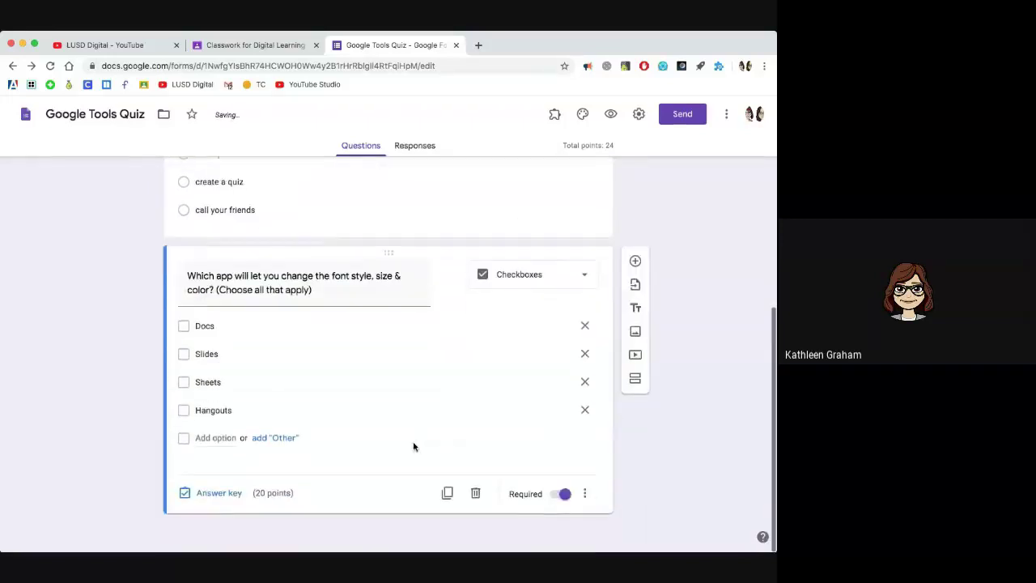
{"action": "left_click", "coordinate": [218, 497]}
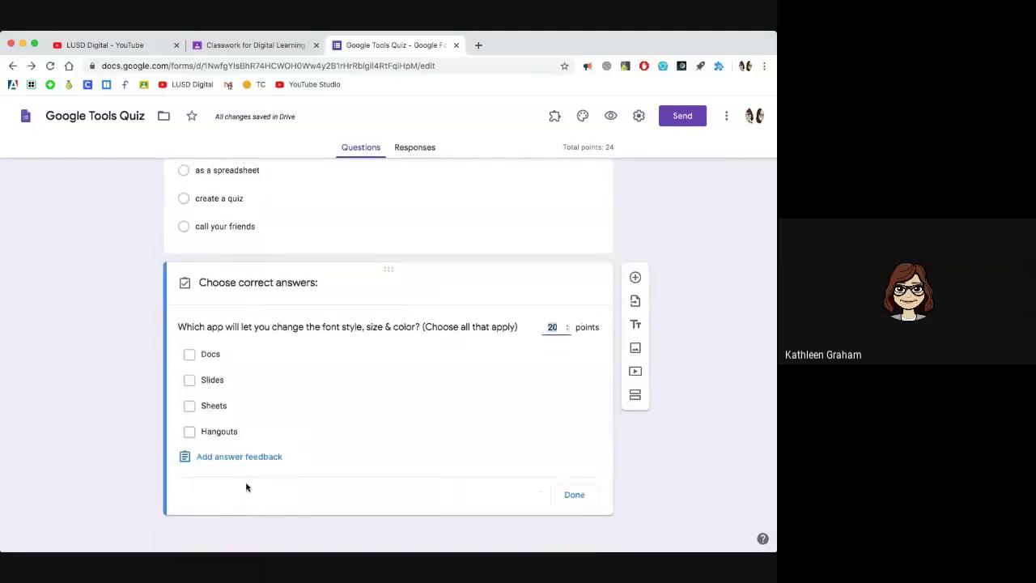
{"action": "left_click", "coordinate": [188, 406]}
{"action": "left_click", "coordinate": [227, 381]}
{"action": "left_click", "coordinate": [226, 359]}
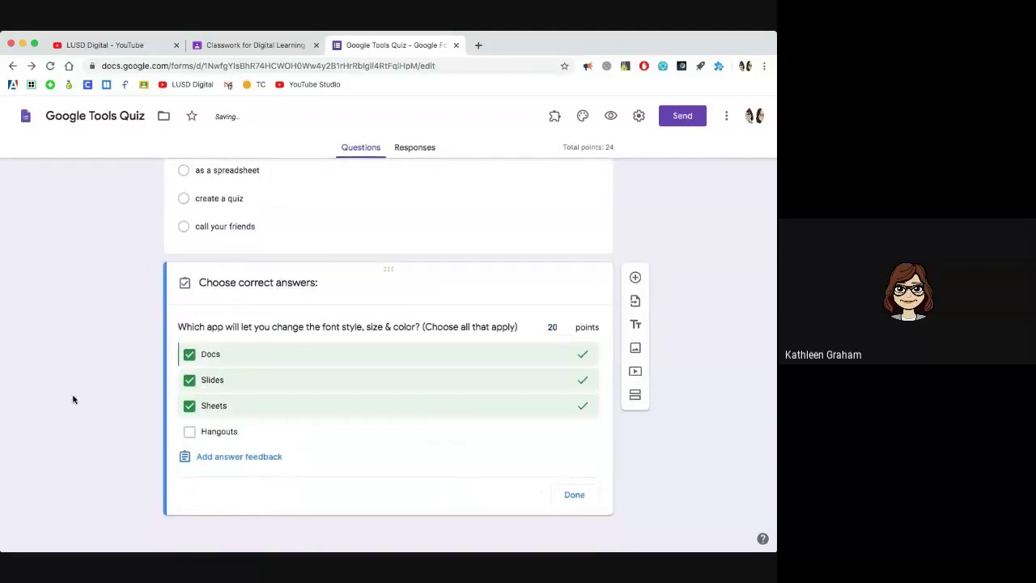
{"action": "left_click", "coordinate": [566, 324]}
{"action": "left_click", "coordinate": [566, 324]}
{"action": "left_click_drag", "start_coordinate": [559, 327], "coordinate": [528, 330]}
{"action": "type", "text": "6"}
{"action": "left_click", "coordinate": [677, 447]}
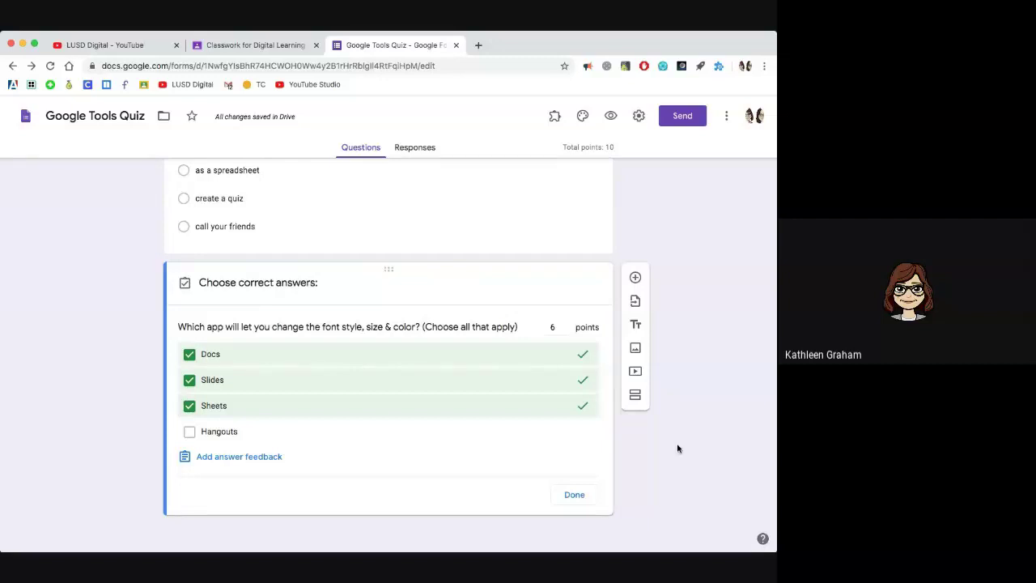
{"action": "left_click", "coordinate": [563, 495]}
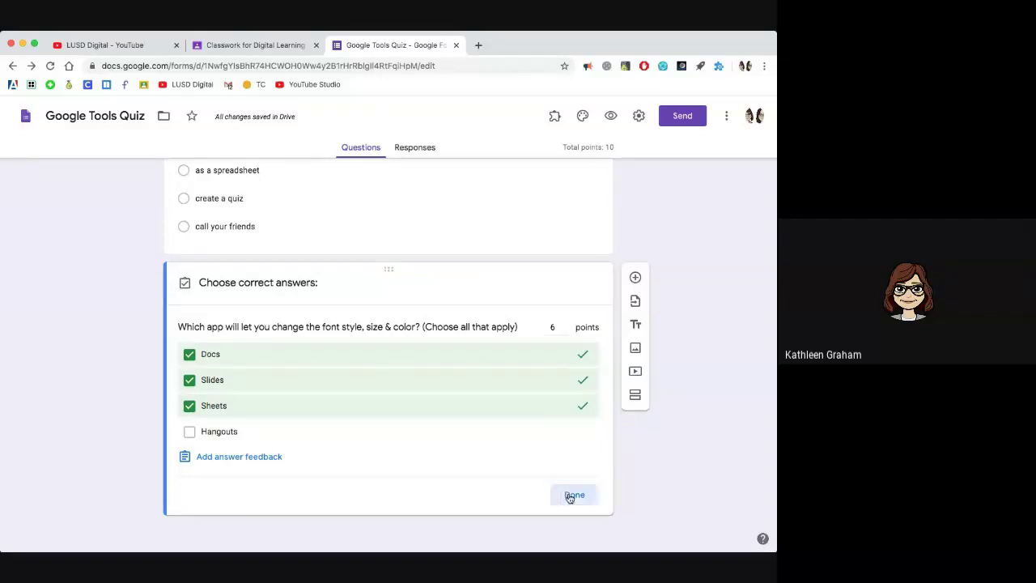
Add the short answer question "What is the name of the tool that holds all your Google work?"
{"action": "left_click", "coordinate": [635, 264]}
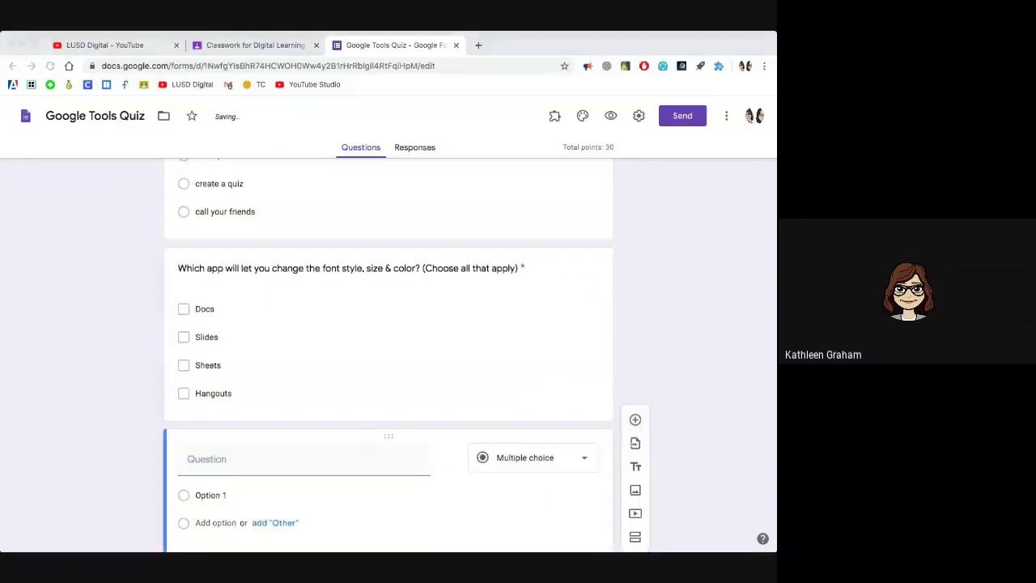
{"action": "type", "text": "What is the name of the tool that holds all your Google work?"}
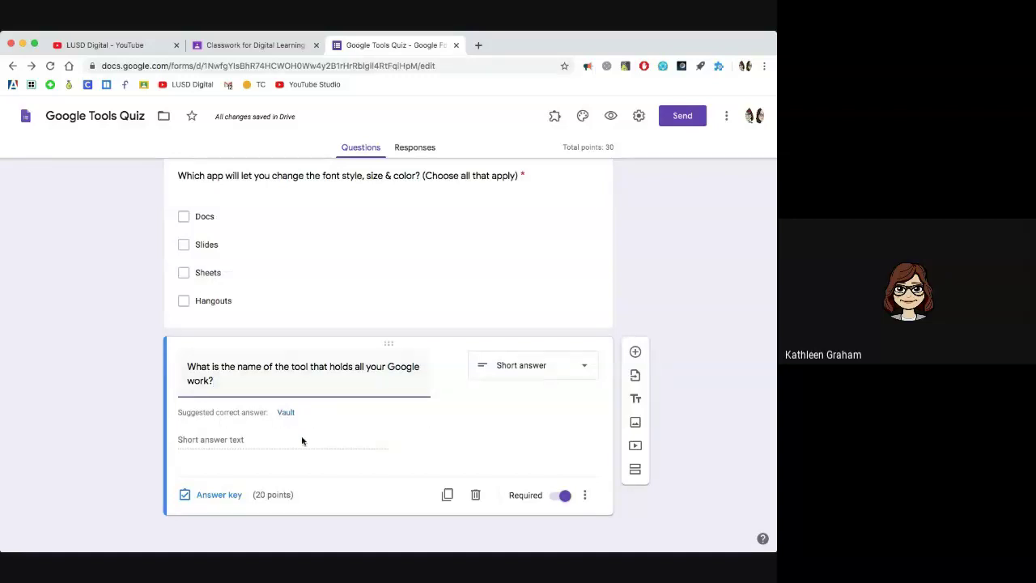
List "Google Drive", "Drive" and "drive" as correct answers in the short answer question's answer key
{"action": "left_click", "coordinate": [216, 494]}
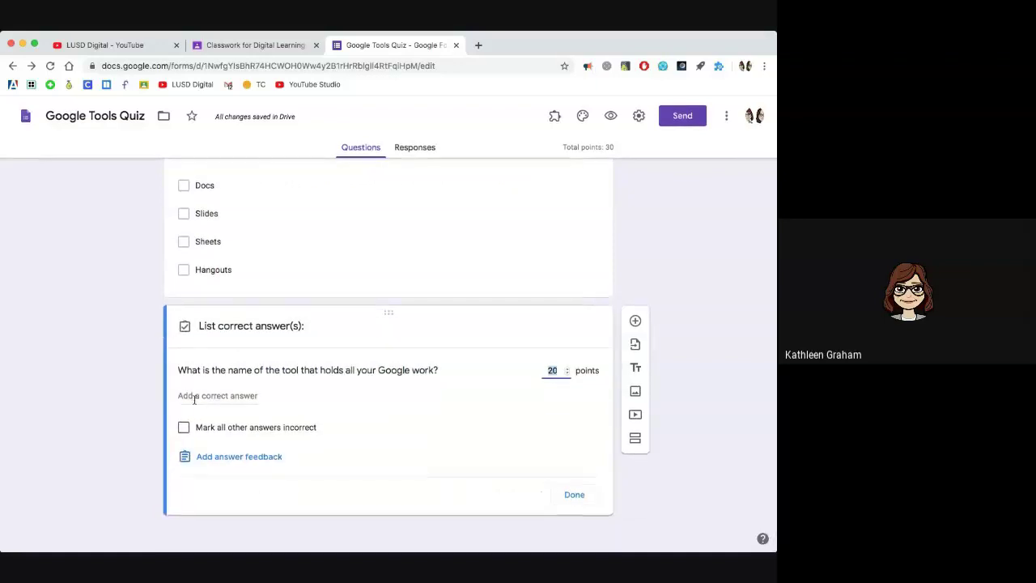
{"action": "left_click", "coordinate": [191, 397]}
{"action": "type", "text": "Google Drive"}
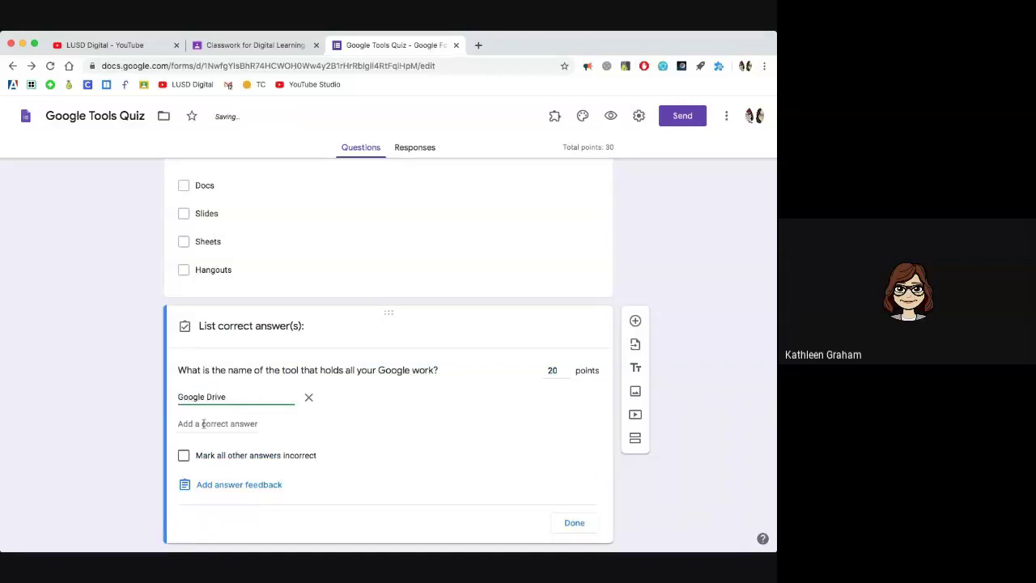
{"action": "left_click", "coordinate": [193, 423]}
{"action": "type", "text": "Drive"}
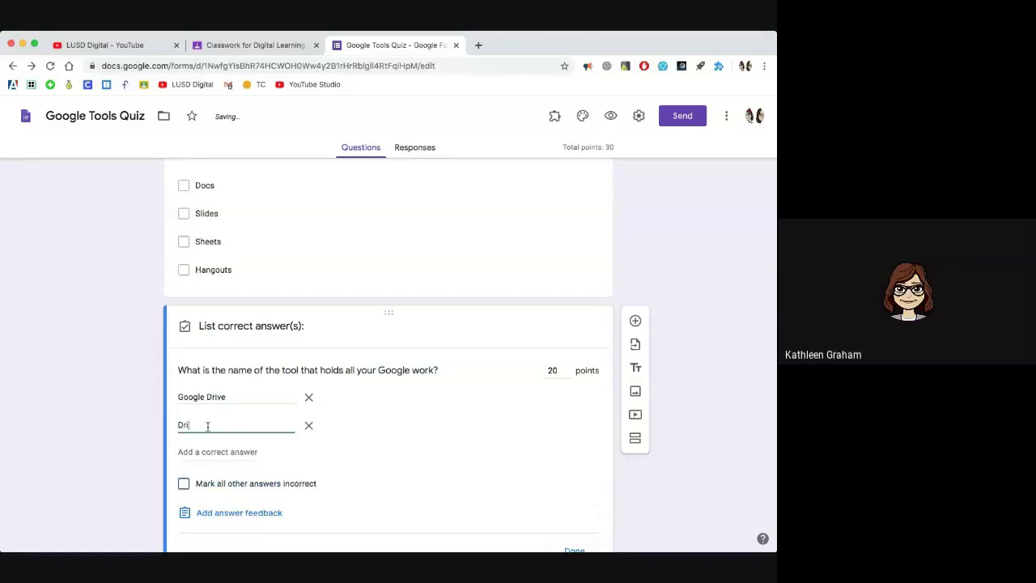
{"action": "left_click", "coordinate": [194, 451]}
{"action": "type", "text": "d"}
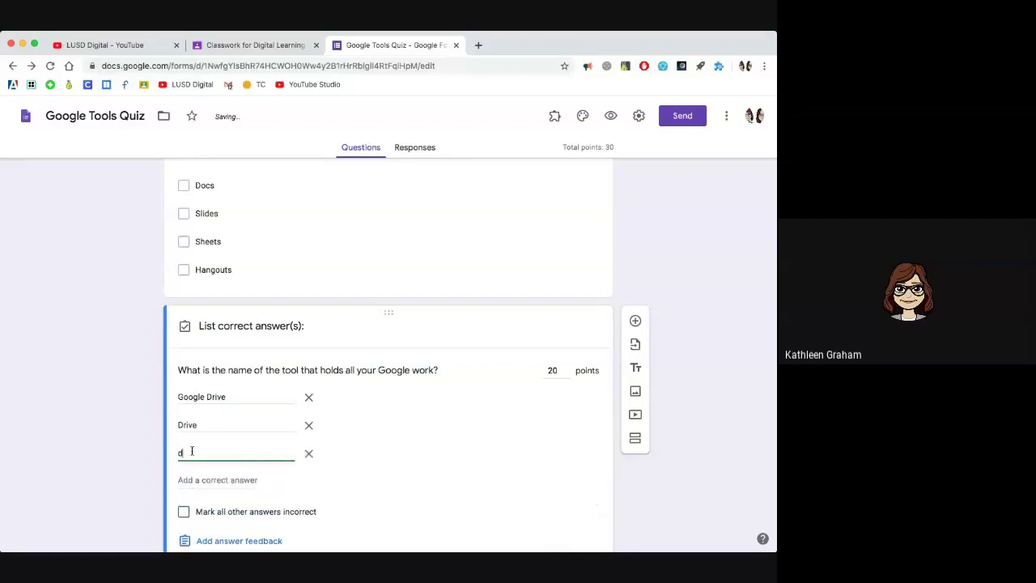
{"action": "type", "text": "rive"}
Set the short answer question's value to 2 points and finish its answer key
{"action": "left_click", "coordinate": [565, 371]}
{"action": "key", "text": "BackSpace"}
{"action": "scroll", "coordinate": [542, 411], "scroll_direction": "down", "scroll_amount": 2}
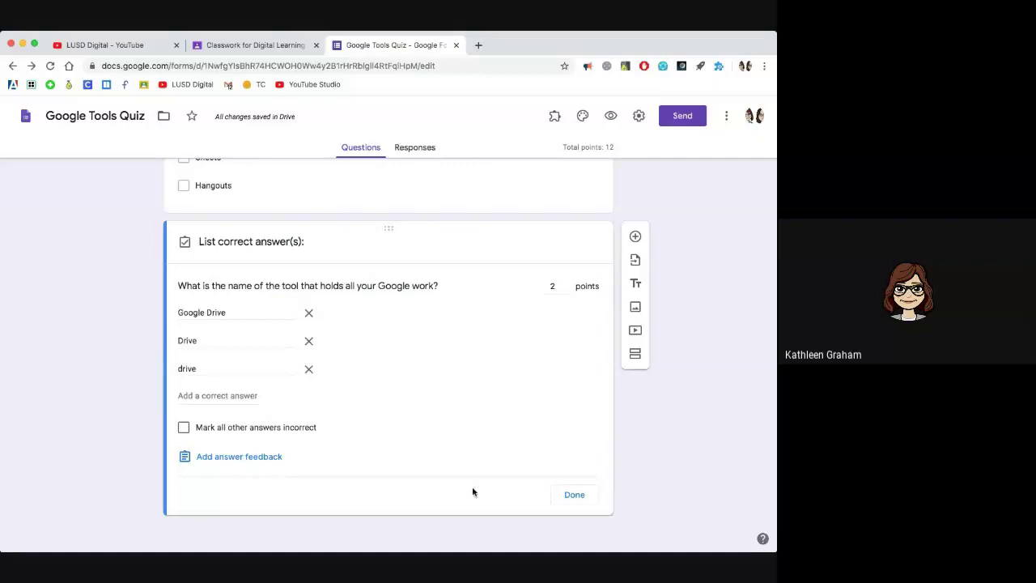
{"action": "left_click", "coordinate": [574, 495]}
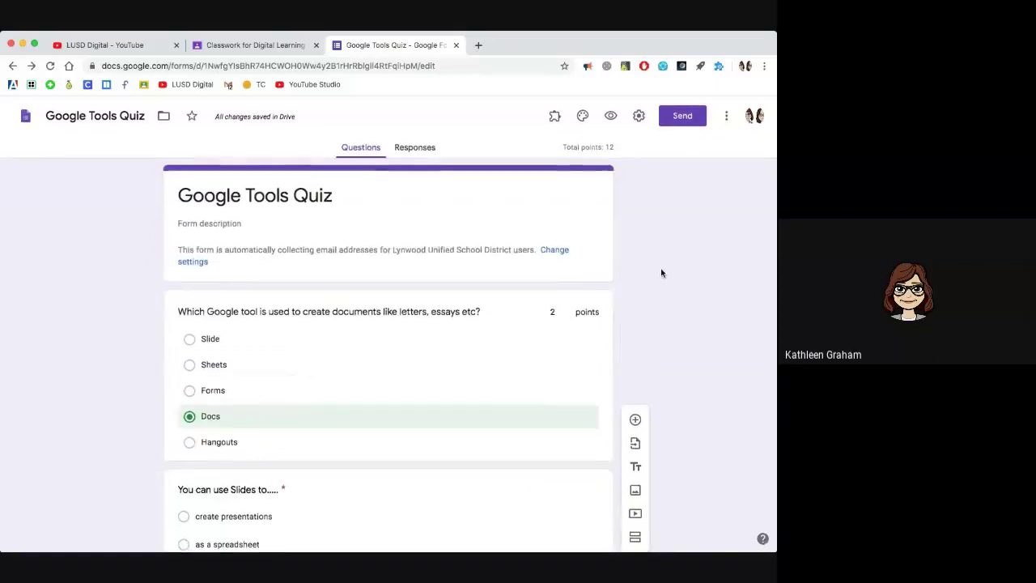
In the form's quiz settings, set grades to be released later, after manual review
{"action": "left_click", "coordinate": [638, 118]}
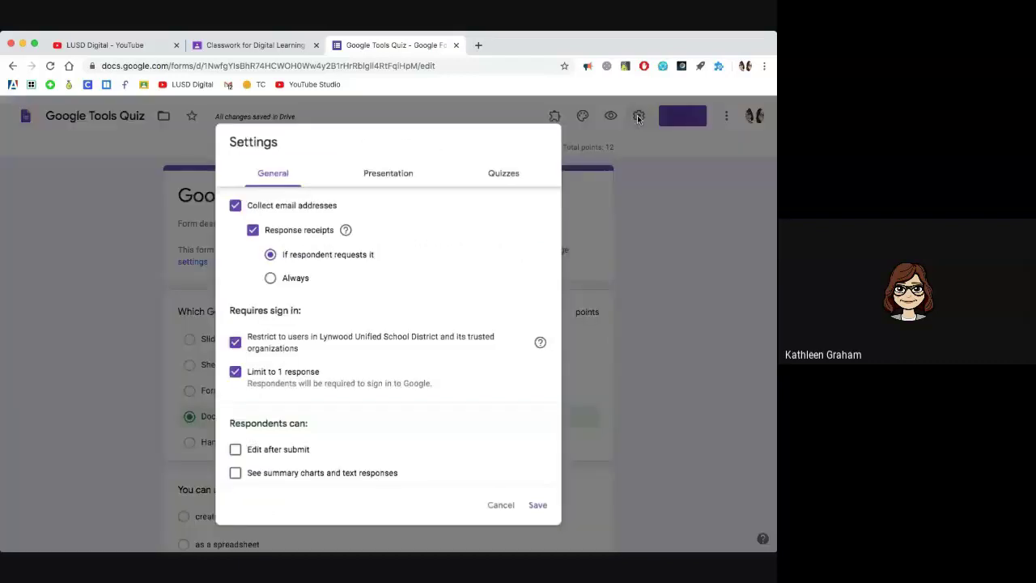
{"action": "left_click", "coordinate": [503, 172]}
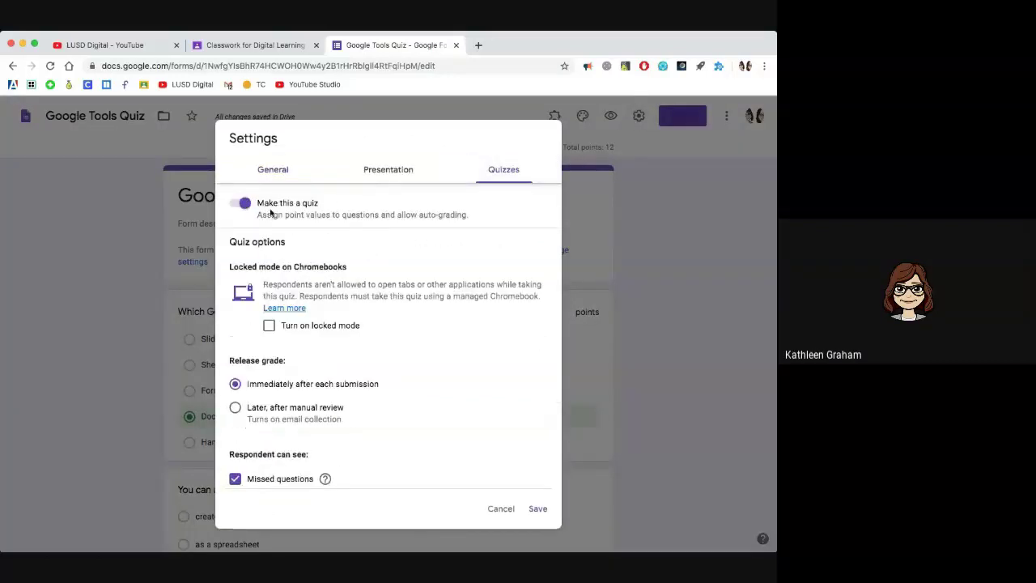
{"action": "scroll", "coordinate": [361, 391], "scroll_direction": "down", "scroll_amount": 3}
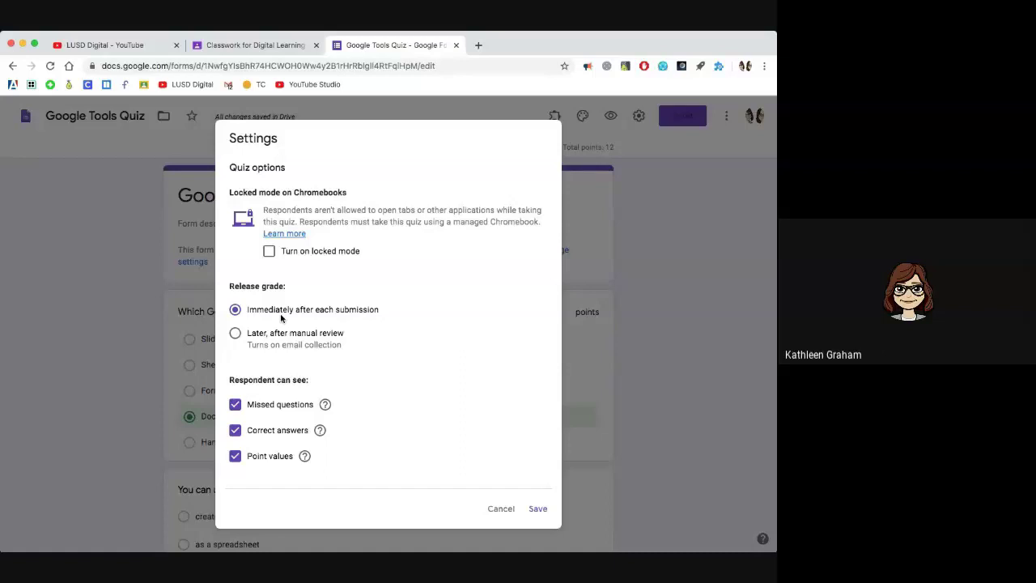
{"action": "left_click", "coordinate": [237, 335]}
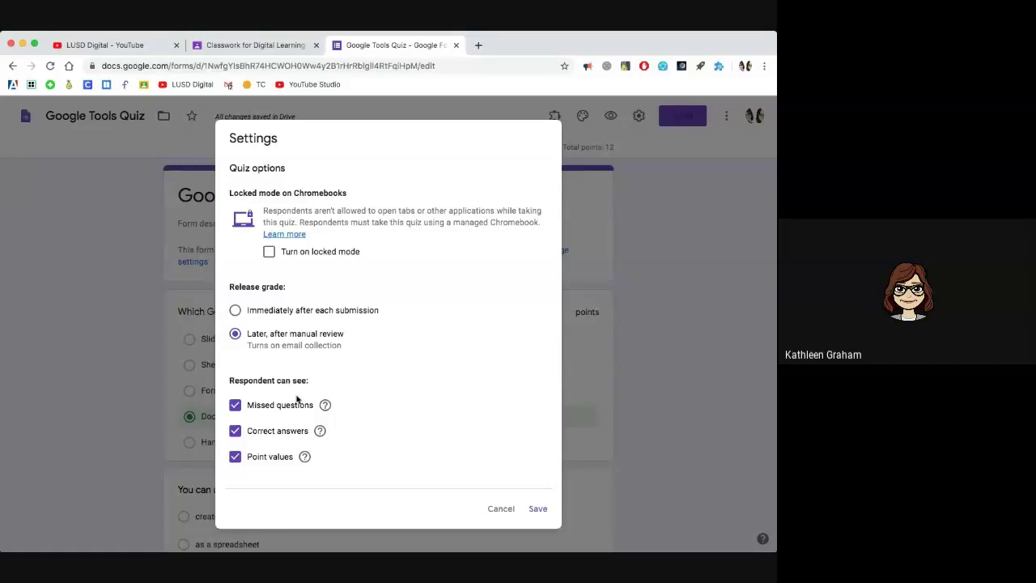
{"action": "scroll", "coordinate": [286, 383], "scroll_direction": "down", "scroll_amount": 1}
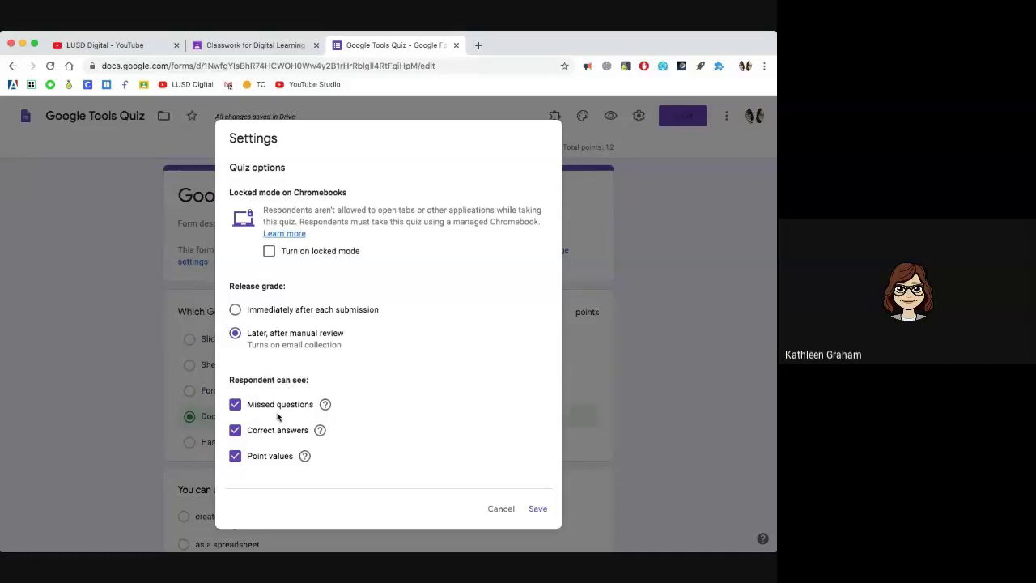
Stop respondents from seeing correct answers, keep missed questions and point values visible to them, and save the quiz settings
{"action": "mouse_move", "coordinate": [321, 414]}
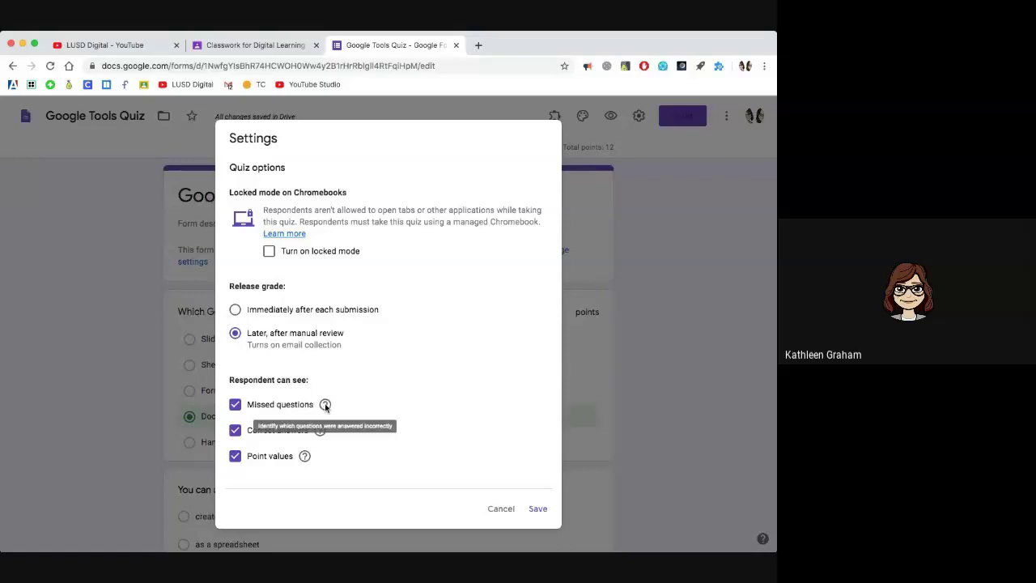
{"action": "mouse_move", "coordinate": [320, 433]}
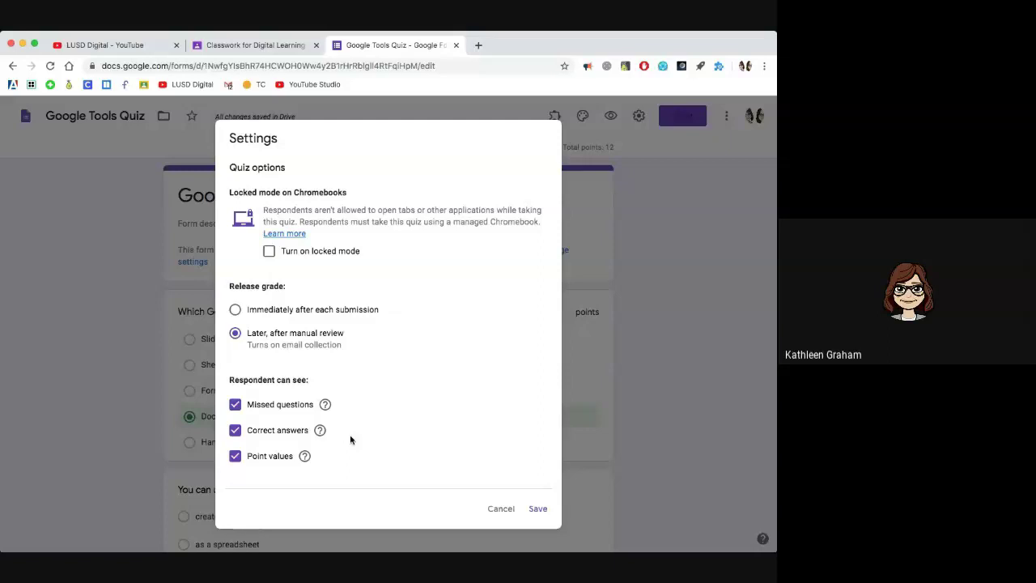
{"action": "left_click", "coordinate": [234, 430]}
{"action": "mouse_move", "coordinate": [307, 459]}
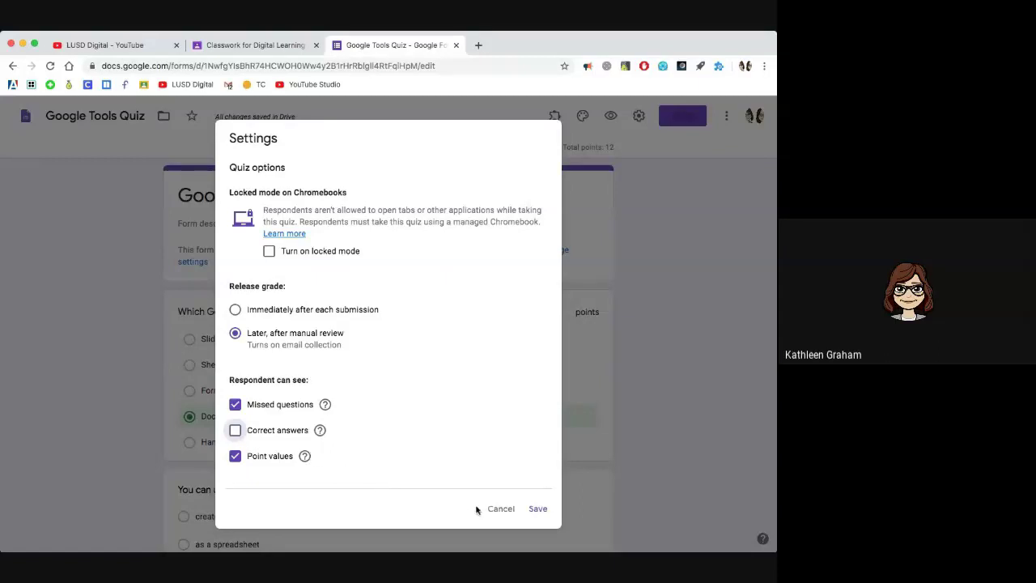
{"action": "left_click", "coordinate": [538, 509]}
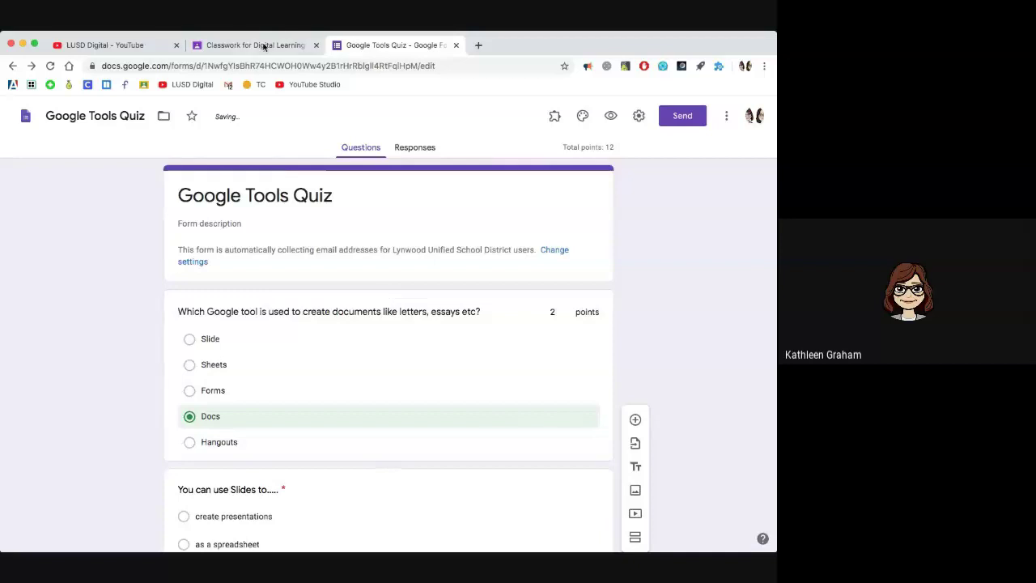
Reload the class's Classwork page and expand the Google Quiz assignment to check the title of its attached form
{"action": "left_click", "coordinate": [235, 47]}
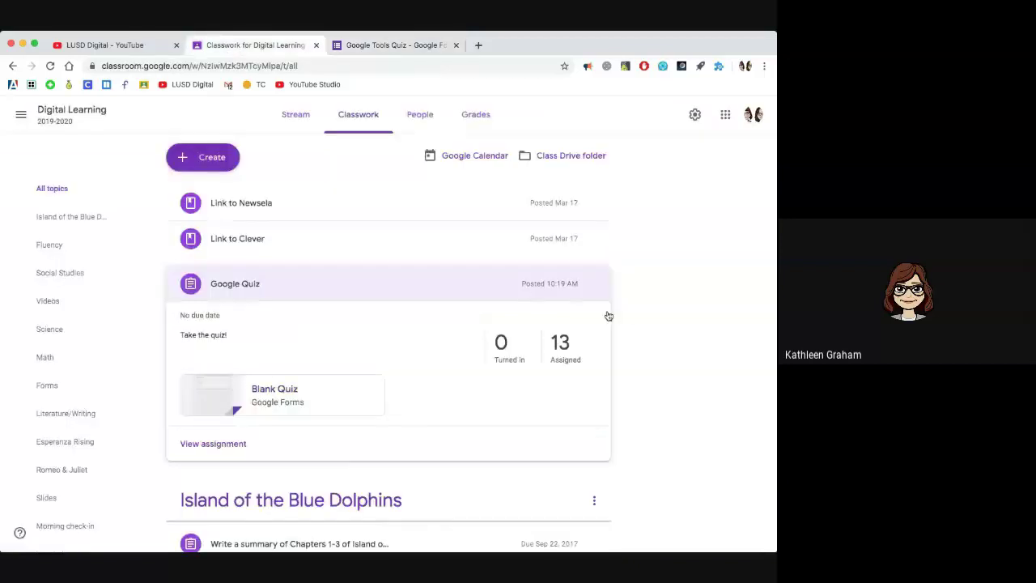
{"action": "left_click", "coordinate": [49, 66]}
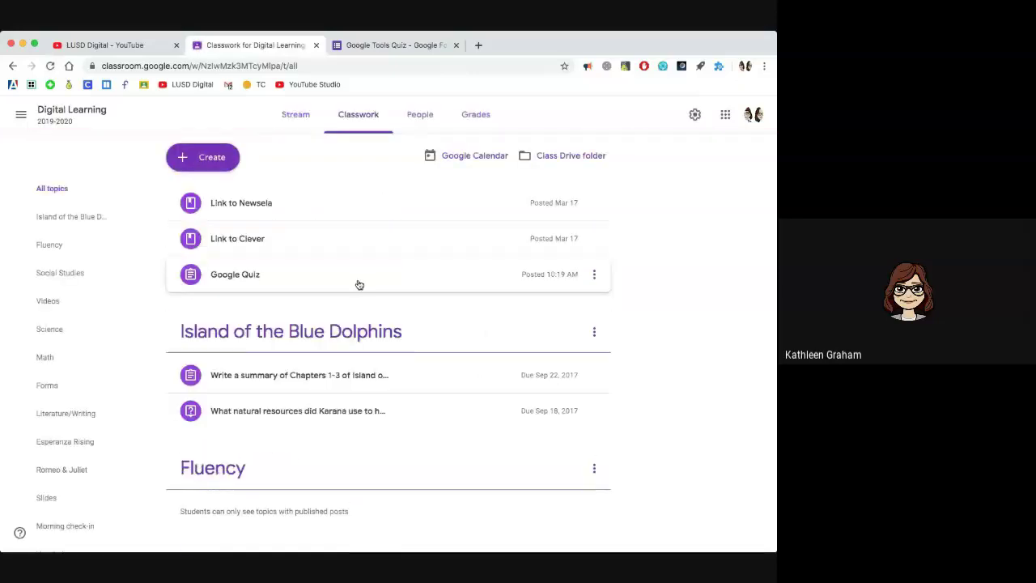
{"action": "left_click", "coordinate": [356, 281]}
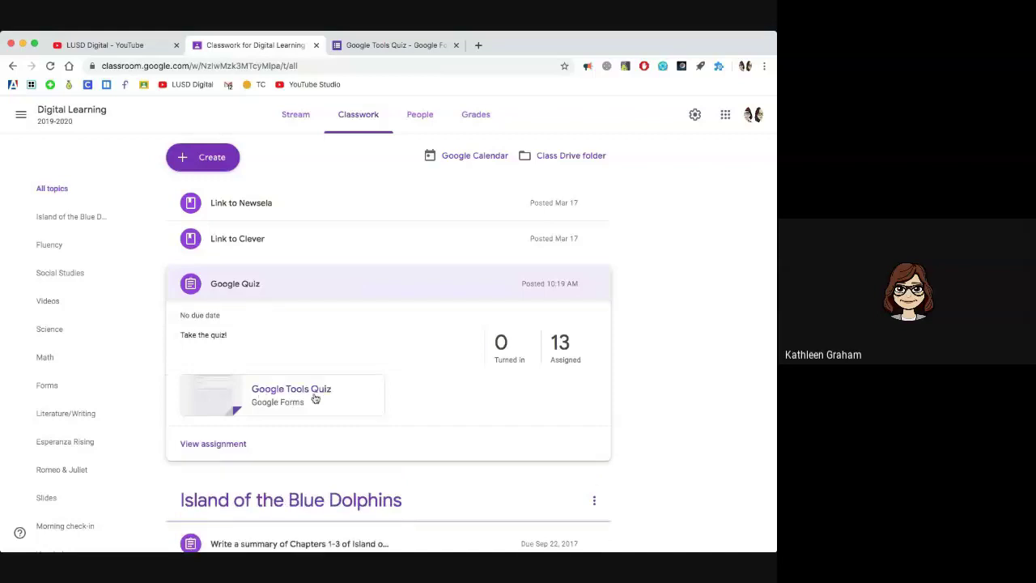
{"action": "left_click", "coordinate": [397, 46]}
{"action": "left_click", "coordinate": [254, 44]}
Return to the quiz form and add the yellow Slides icon from a Google image search for "google slides" to the first question's "Slide" option
{"action": "key", "text": "ctrl+Tab"}
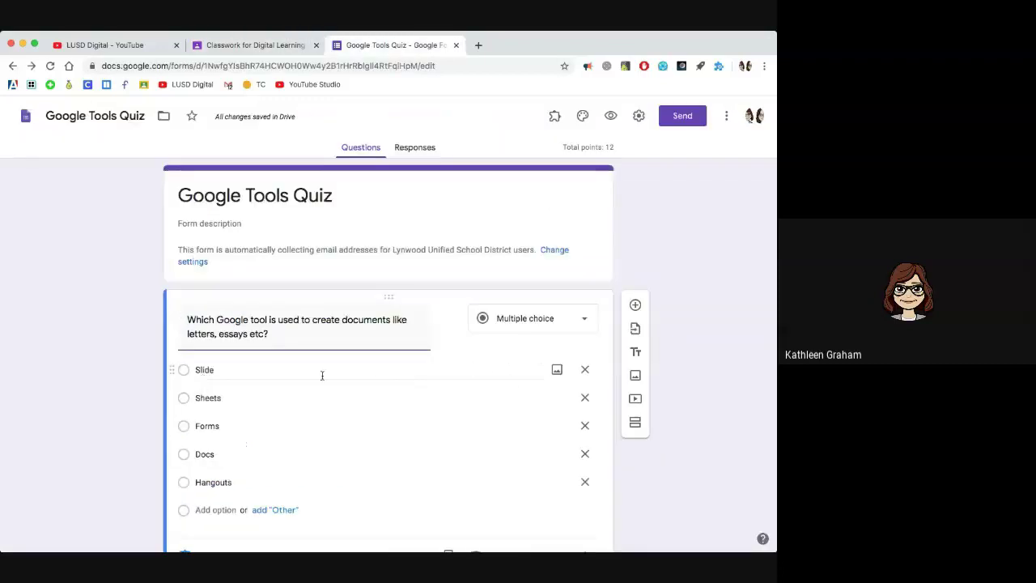
{"action": "left_click", "coordinate": [557, 371]}
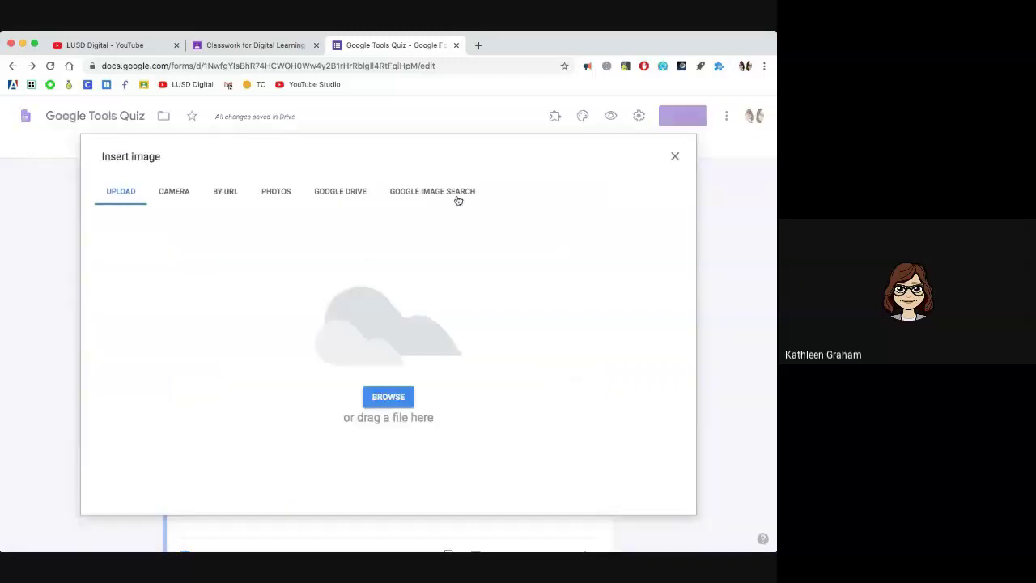
{"action": "left_click", "coordinate": [454, 195]}
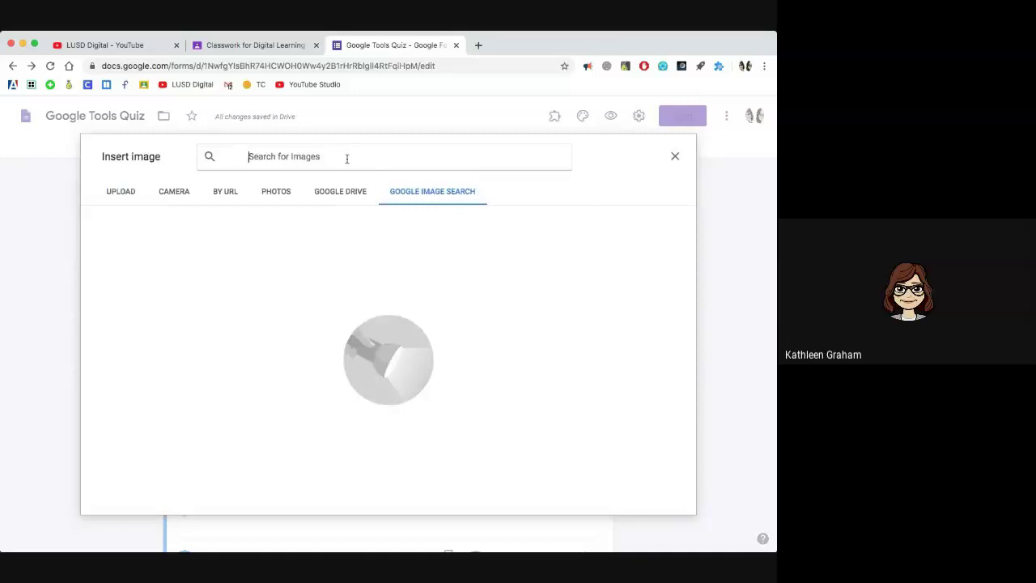
{"action": "type", "text": "goolge"}
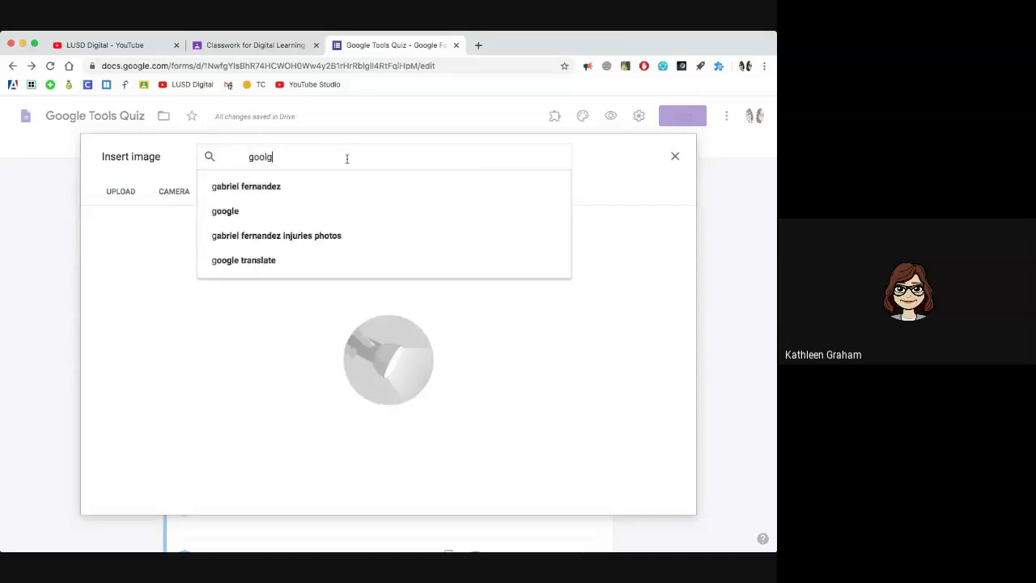
{"action": "key", "text": "BackSpace"}
{"action": "key", "text": "BackSpace"}
{"action": "key", "text": "BackSpace"}
{"action": "type", "text": "gle slides"}
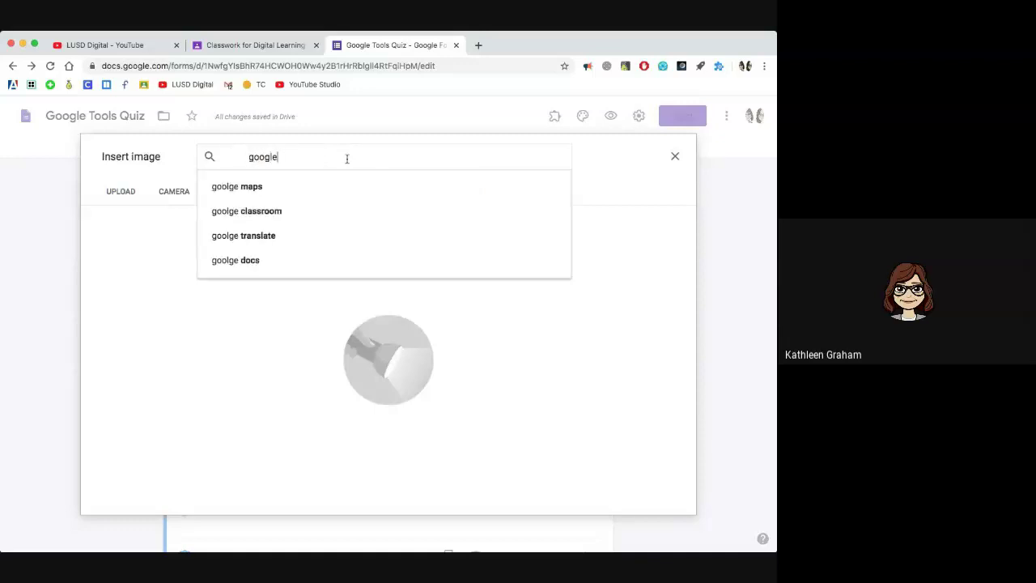
{"action": "key", "text": "Return"}
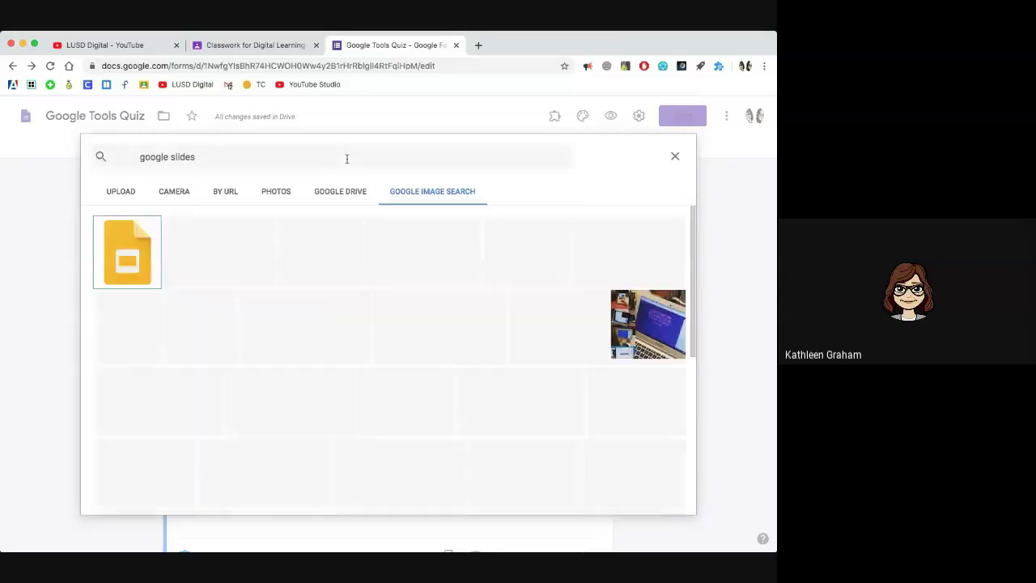
{"action": "left_click", "coordinate": [128, 257]}
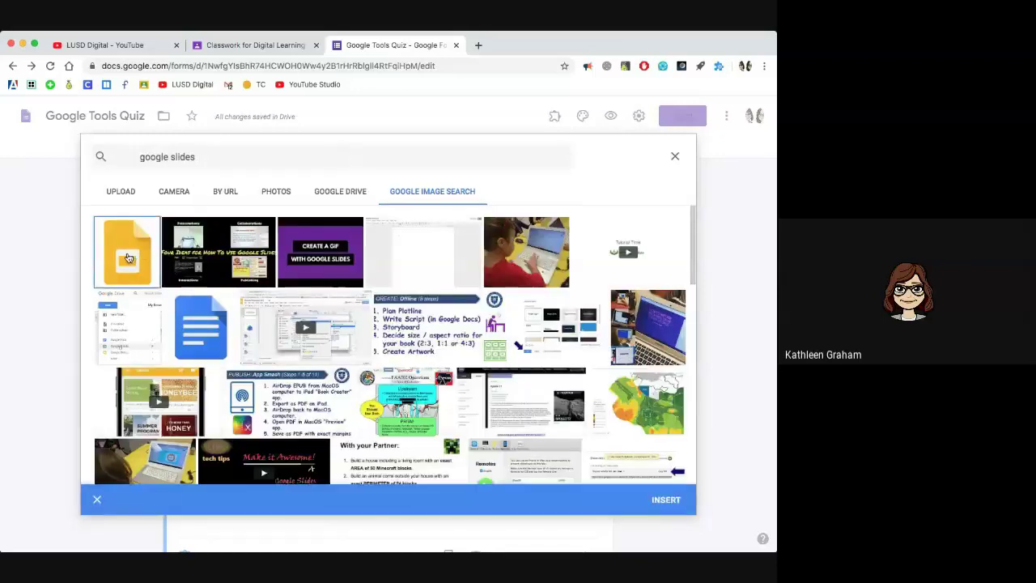
{"action": "left_click", "coordinate": [667, 500]}
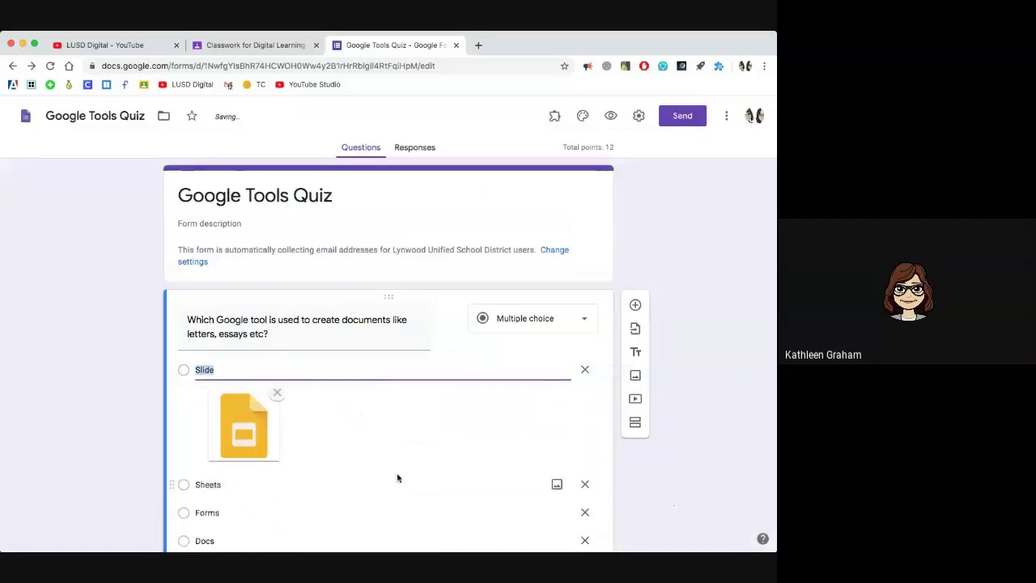
Preview the quiz to examine how the first question's answer images look to respondents, and close the preview
{"action": "scroll", "coordinate": [397, 477], "scroll_direction": "down", "scroll_amount": 3}
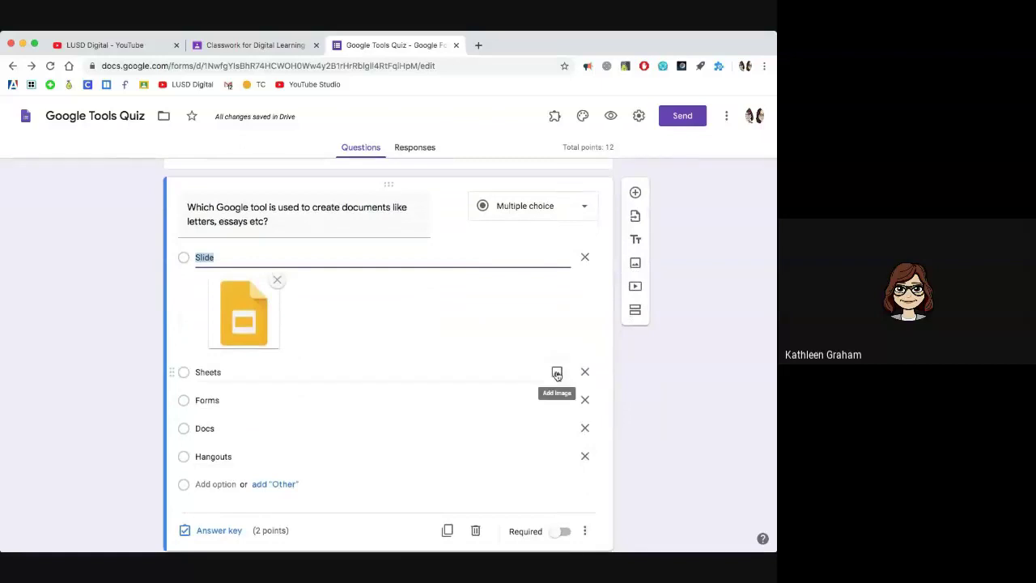
{"action": "scroll", "coordinate": [566, 364], "scroll_direction": "up", "scroll_amount": 3}
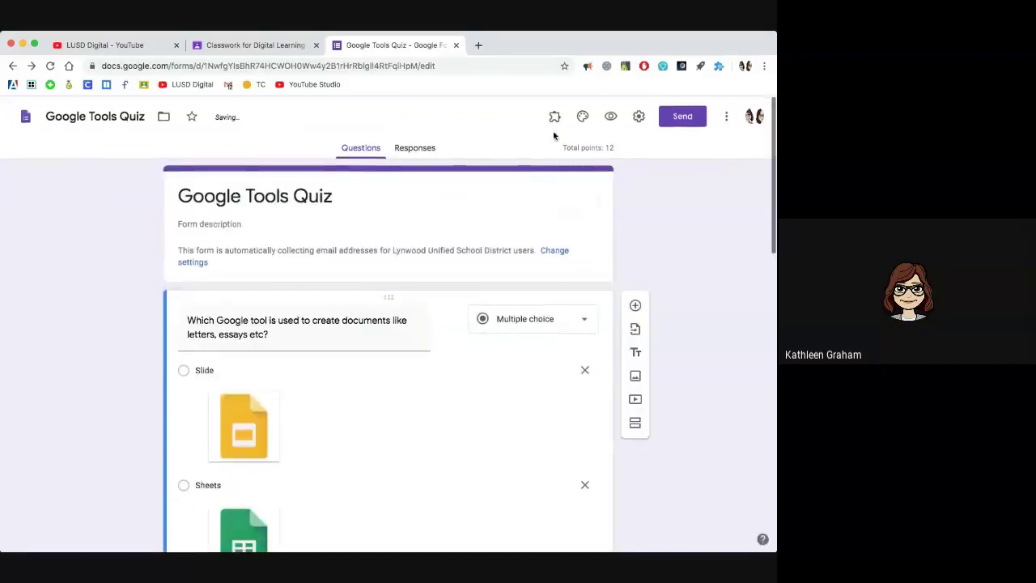
{"action": "left_click", "coordinate": [610, 116]}
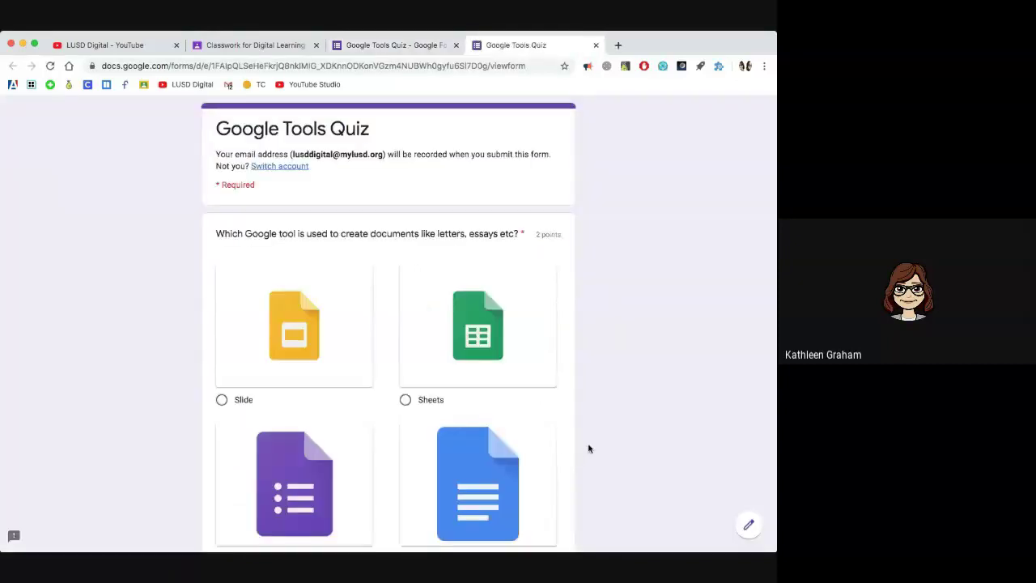
{"action": "scroll", "coordinate": [588, 449], "scroll_direction": "down", "scroll_amount": 3}
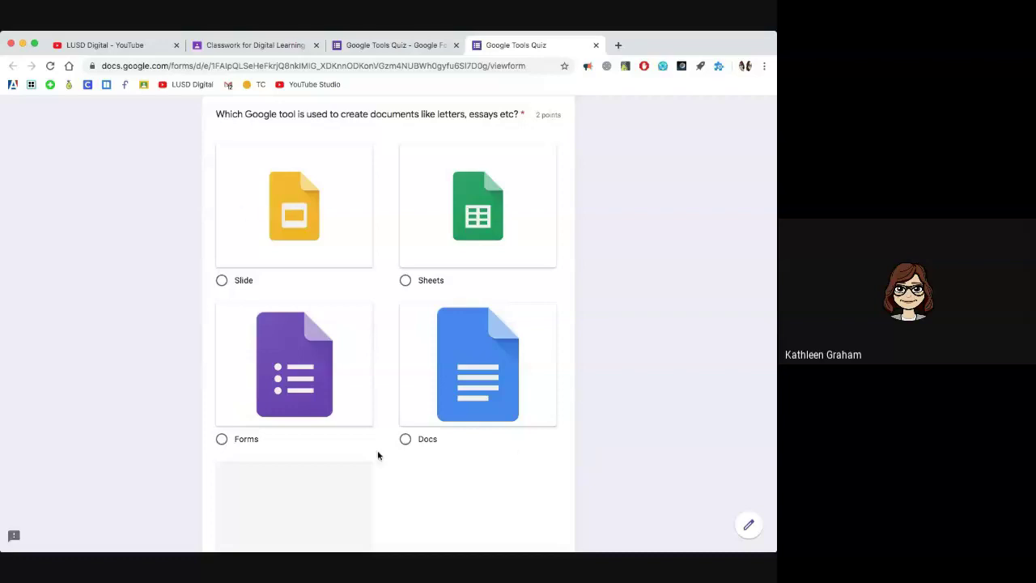
{"action": "scroll", "coordinate": [518, 455], "scroll_direction": "up", "scroll_amount": 3}
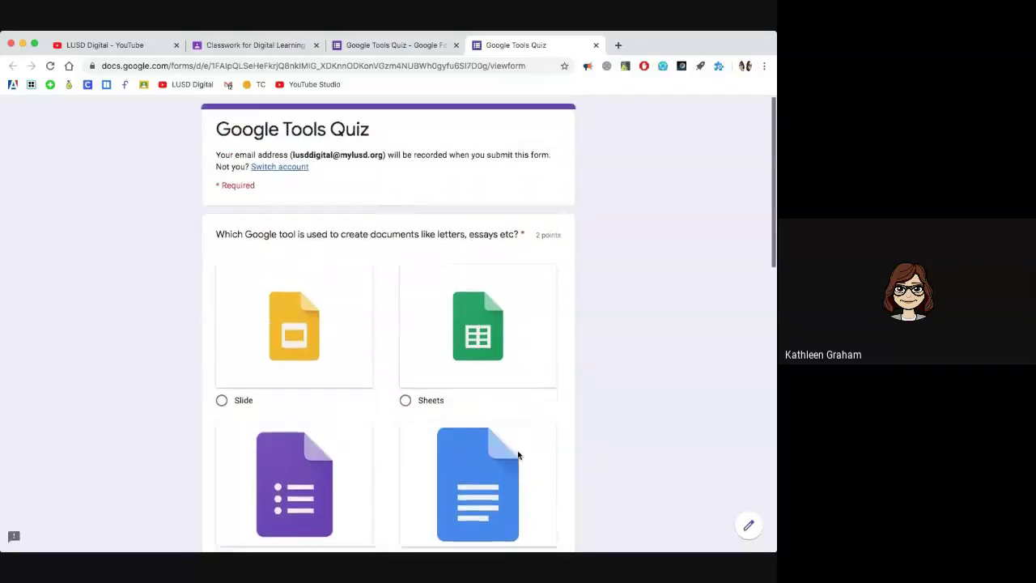
{"action": "scroll", "coordinate": [519, 456], "scroll_direction": "down", "scroll_amount": 2}
{"action": "scroll", "coordinate": [518, 456], "scroll_direction": "up", "scroll_amount": 3}
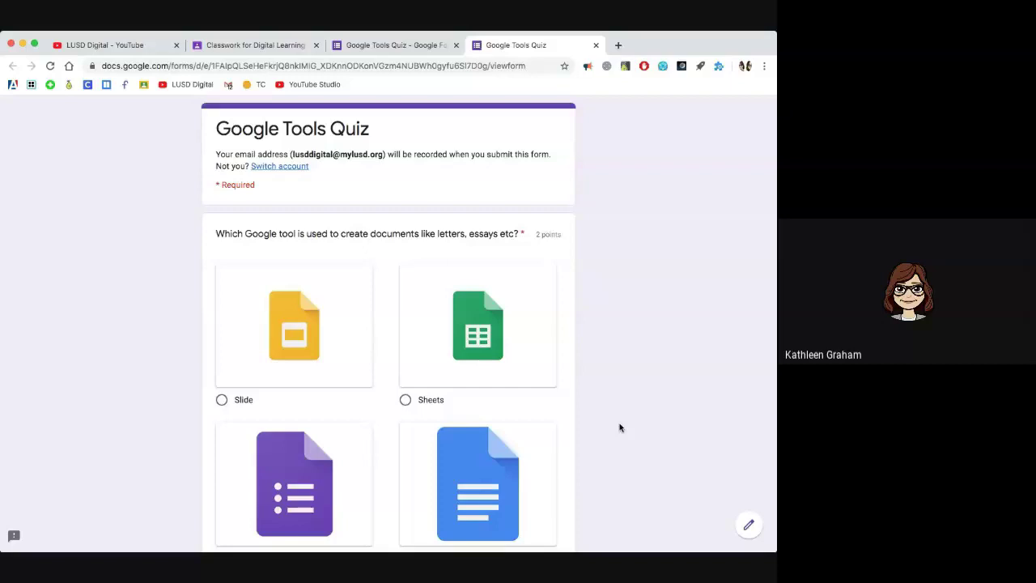
{"action": "scroll", "coordinate": [608, 407], "scroll_direction": "down", "scroll_amount": 2}
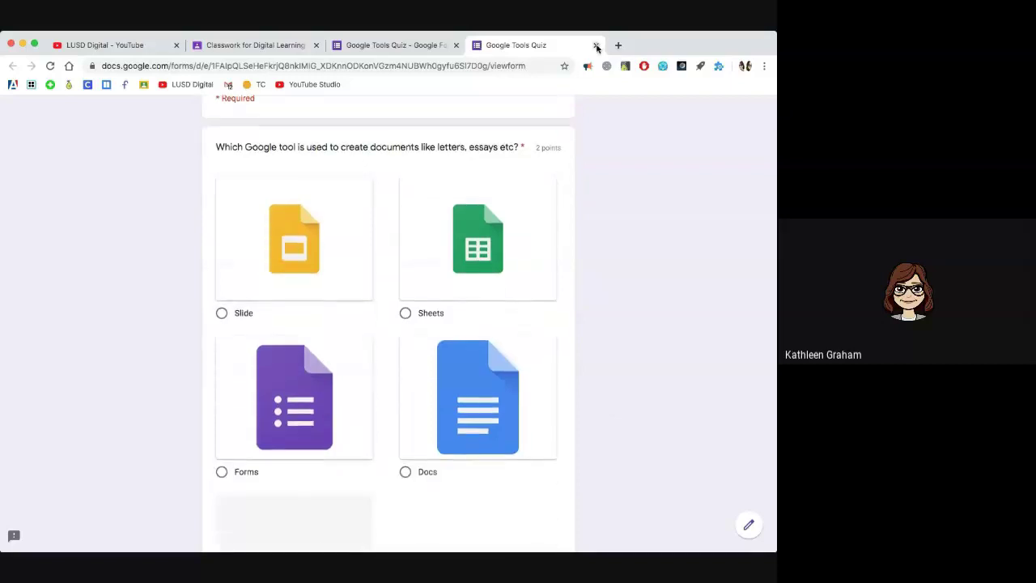
{"action": "left_click", "coordinate": [597, 45]}
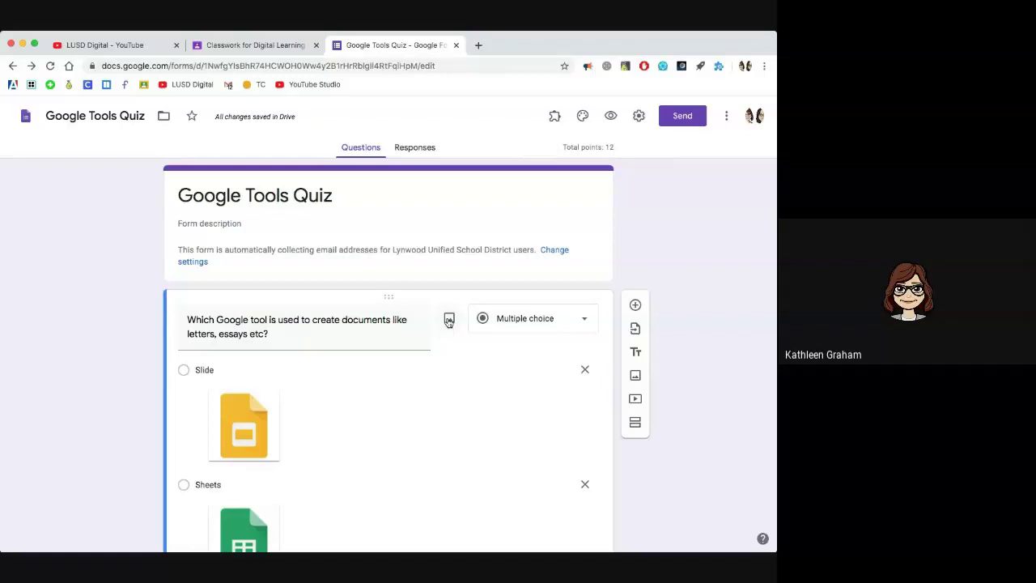
Search YouTube for "Google tools for schools" and add "Top 5 Google Tools for Social Studies Teachers and Students" below the form header, center-aligned
{"action": "left_click", "coordinate": [583, 271]}
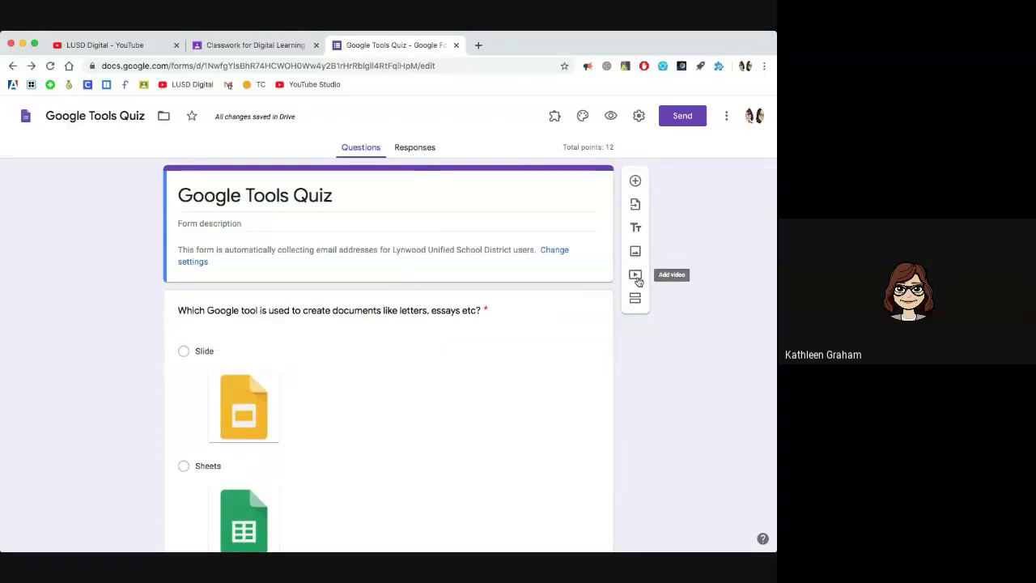
{"action": "left_click", "coordinate": [635, 277]}
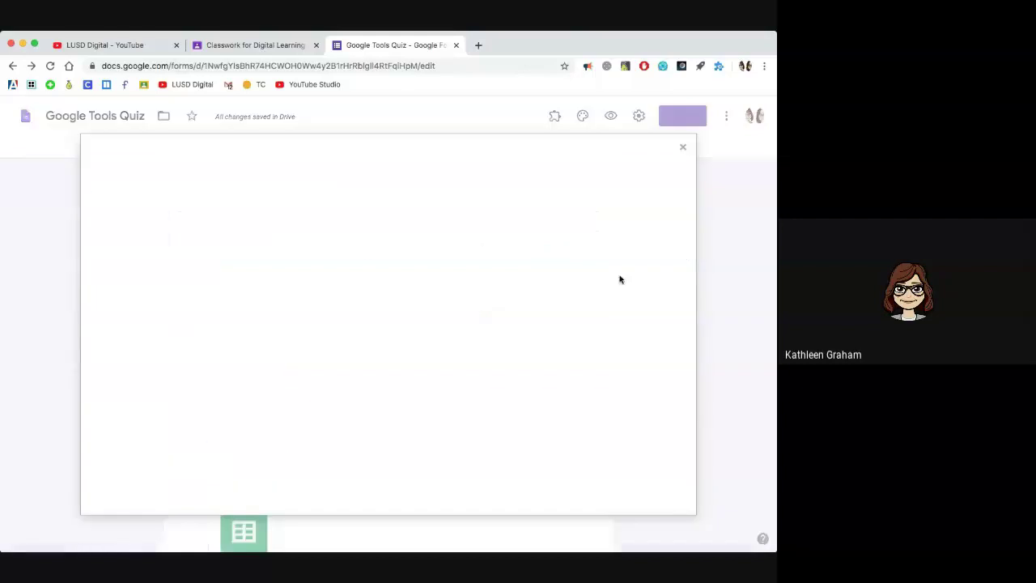
{"action": "type", "text": "Google too"}
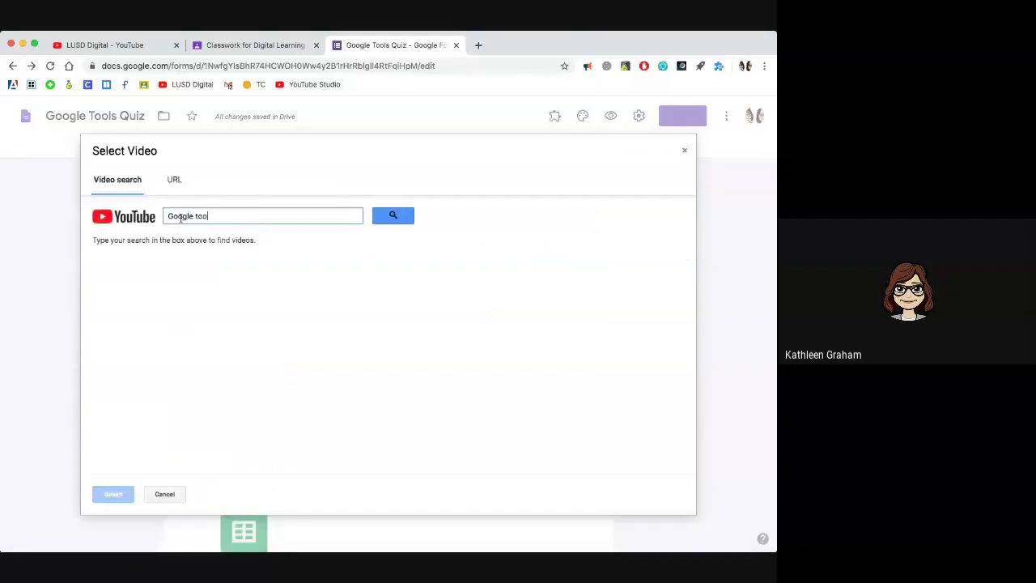
{"action": "type", "text": "ls for schools"}
{"action": "key", "text": "Return"}
{"action": "scroll", "coordinate": [268, 359], "scroll_direction": "down", "scroll_amount": 3}
{"action": "left_click", "coordinate": [268, 359]}
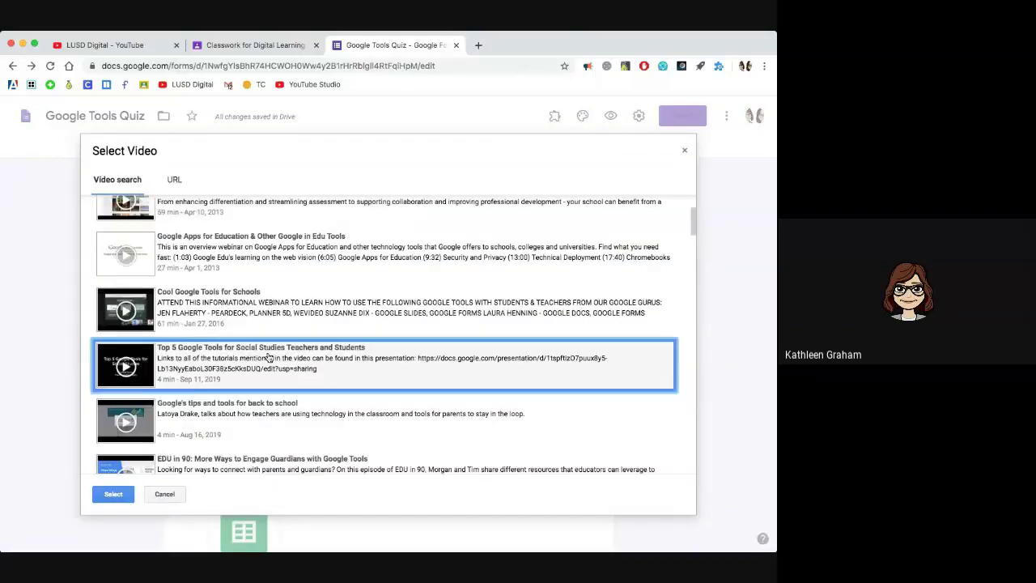
{"action": "left_click", "coordinate": [114, 496]}
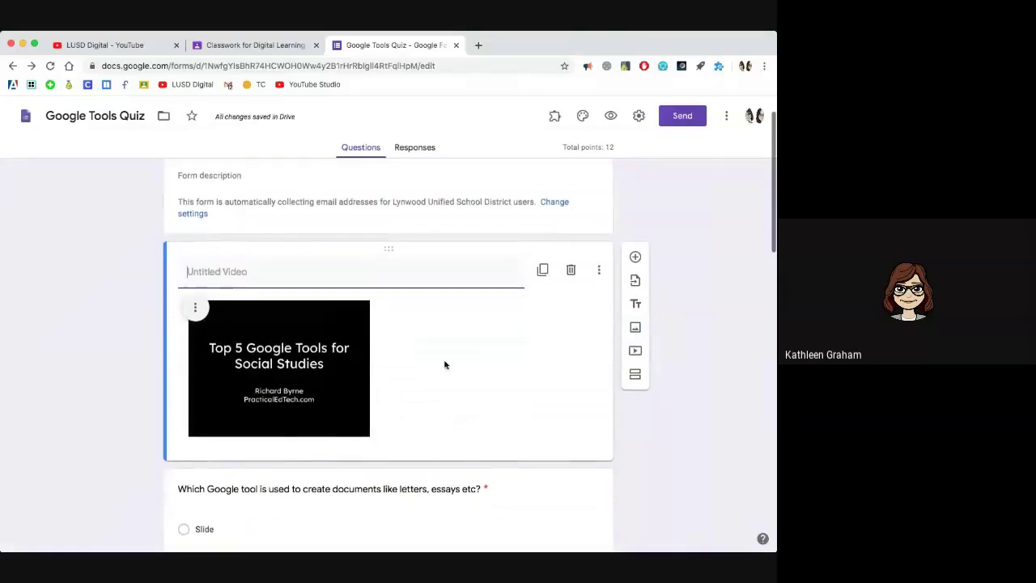
{"action": "left_click", "coordinate": [195, 307]}
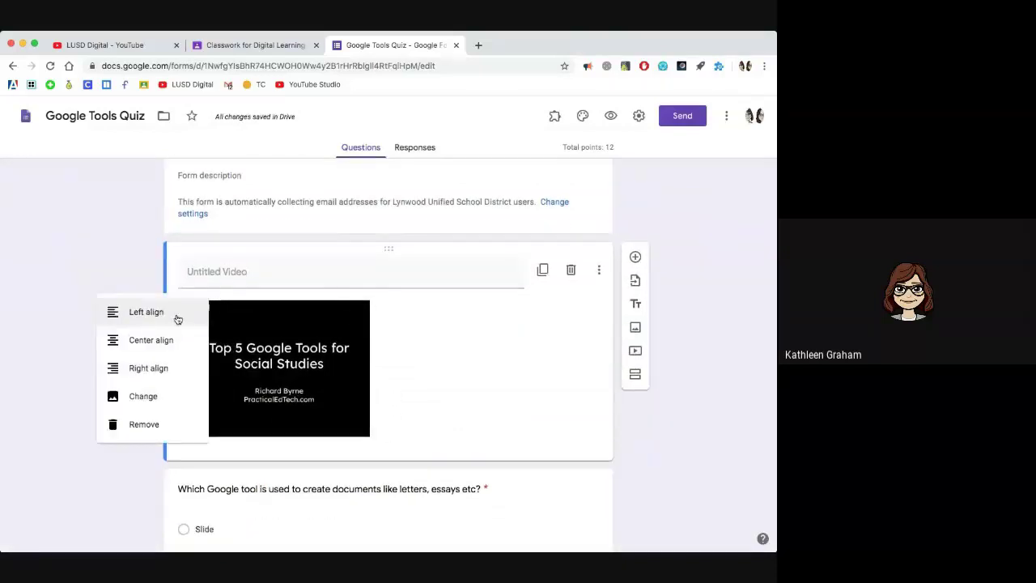
{"action": "left_click", "coordinate": [146, 340]}
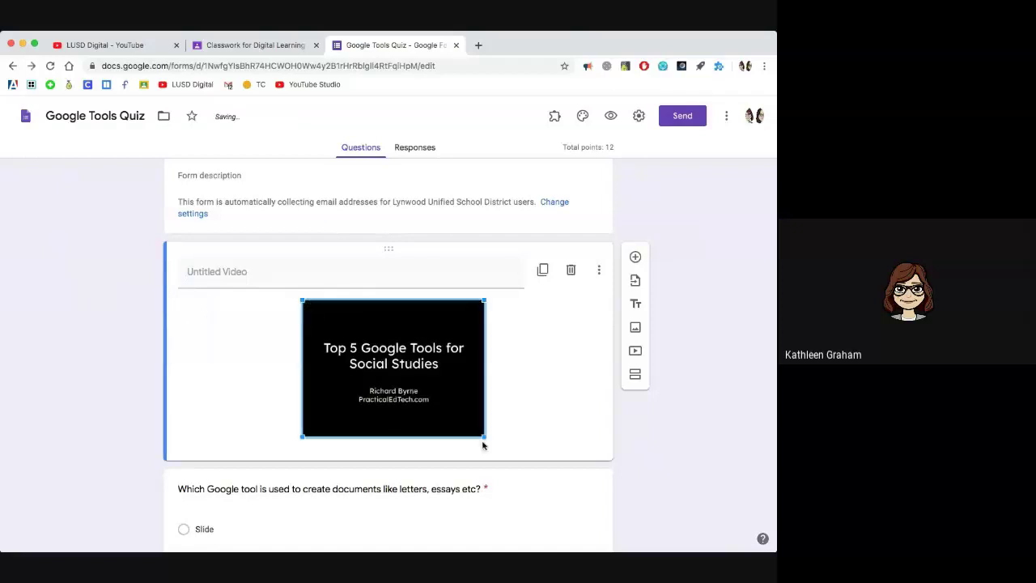
Enlarge the "Top 5 Google Tools for Social Studies" video below the form header and look over the first question's answer images
{"action": "left_click_drag", "start_coordinate": [484, 437], "coordinate": [539, 464]}
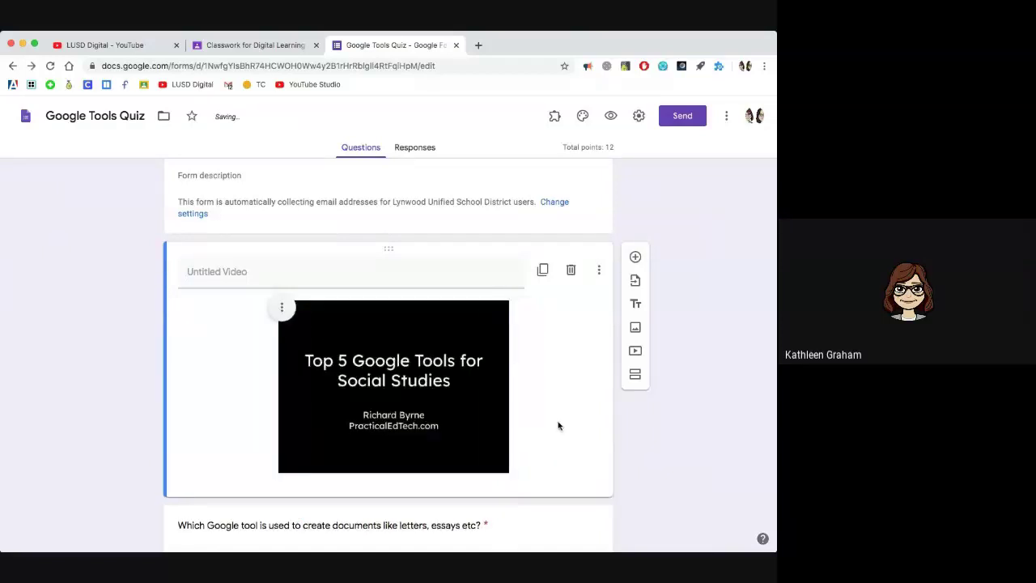
{"action": "scroll", "coordinate": [530, 421], "scroll_direction": "down", "scroll_amount": 2}
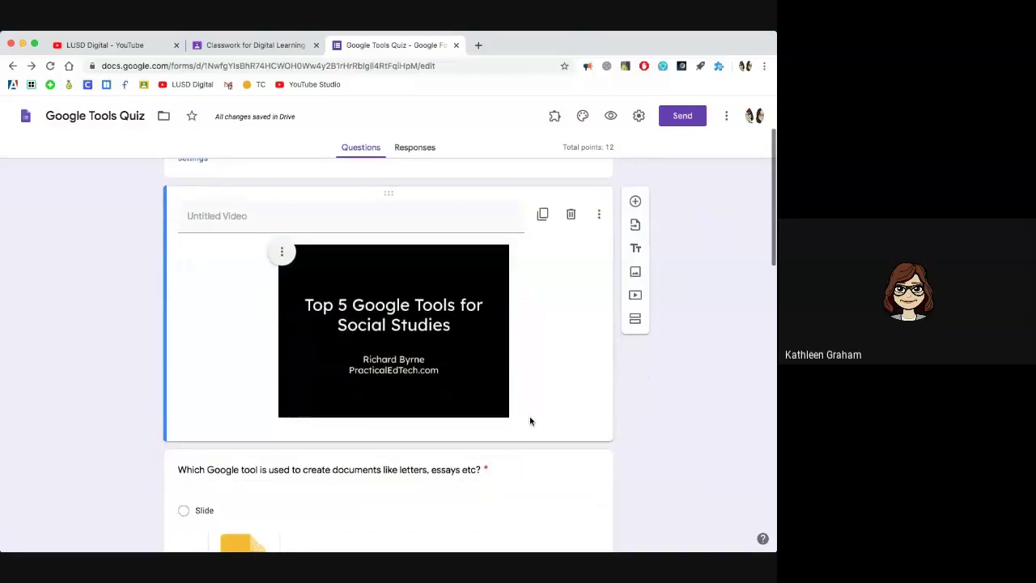
{"action": "scroll", "coordinate": [358, 412], "scroll_direction": "down", "scroll_amount": 3}
{"action": "scroll", "coordinate": [354, 402], "scroll_direction": "up", "scroll_amount": 2}
{"action": "scroll", "coordinate": [354, 408], "scroll_direction": "down", "scroll_amount": 1}
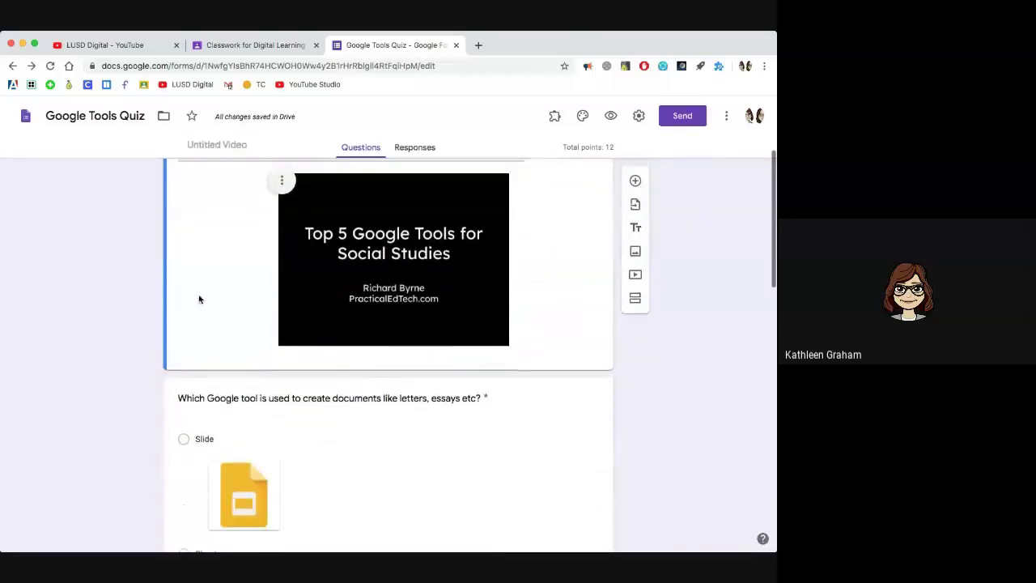
{"action": "scroll", "coordinate": [356, 396], "scroll_direction": "down", "scroll_amount": 3}
{"action": "scroll", "coordinate": [361, 389], "scroll_direction": "up", "scroll_amount": 1}
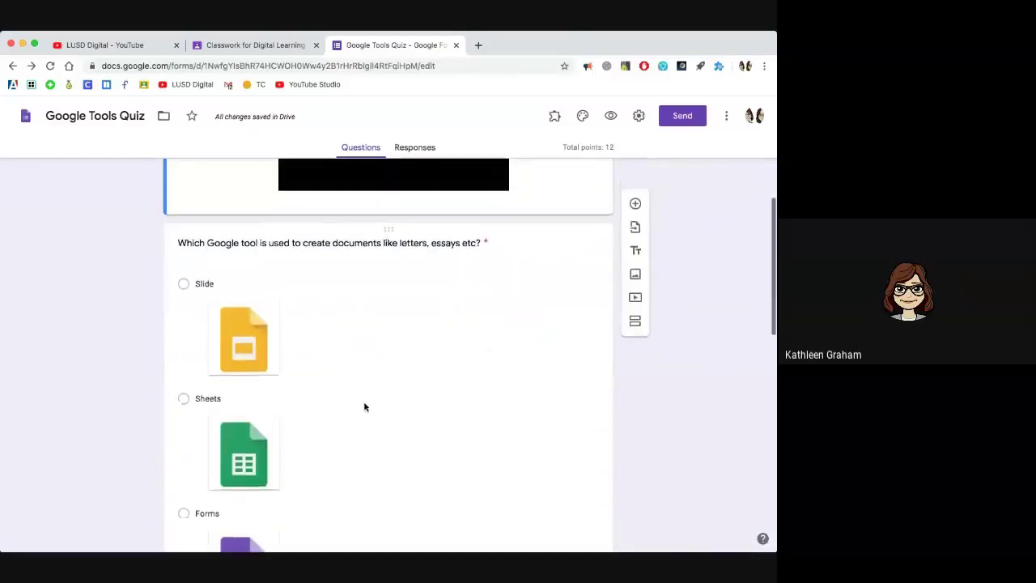
{"action": "scroll", "coordinate": [364, 407], "scroll_direction": "up", "scroll_amount": 5}
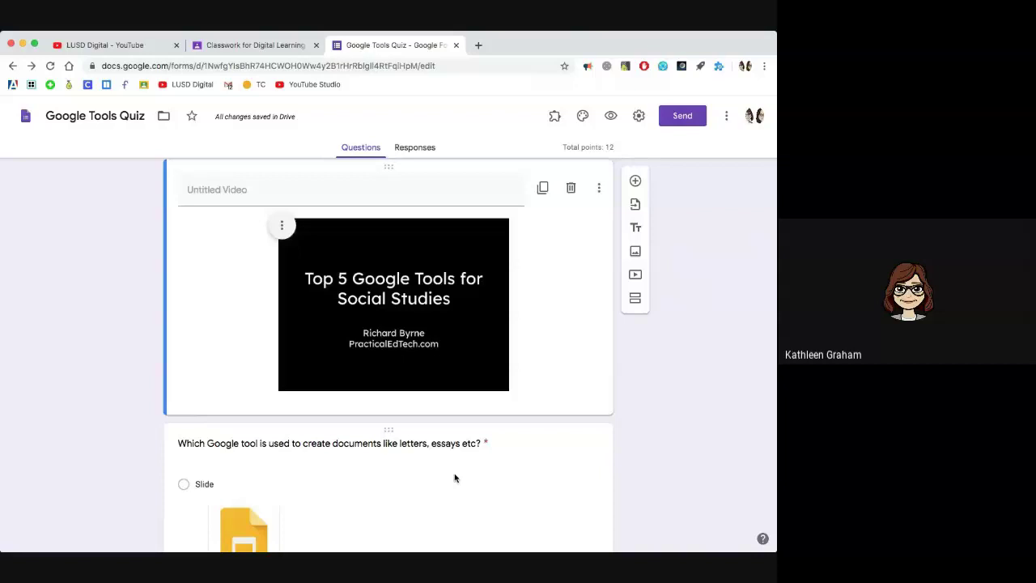
{"action": "scroll", "coordinate": [455, 478], "scroll_direction": "down", "scroll_amount": 10}
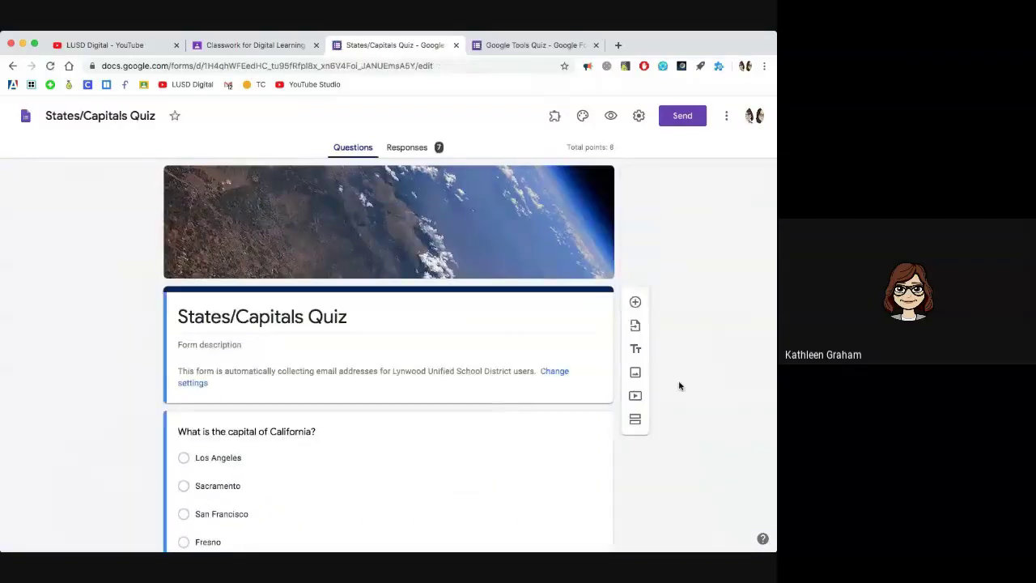
Open the response summary of the States/Capitals Quiz and examine its points insights and the list of respondents' scores
{"action": "left_click", "coordinate": [407, 147]}
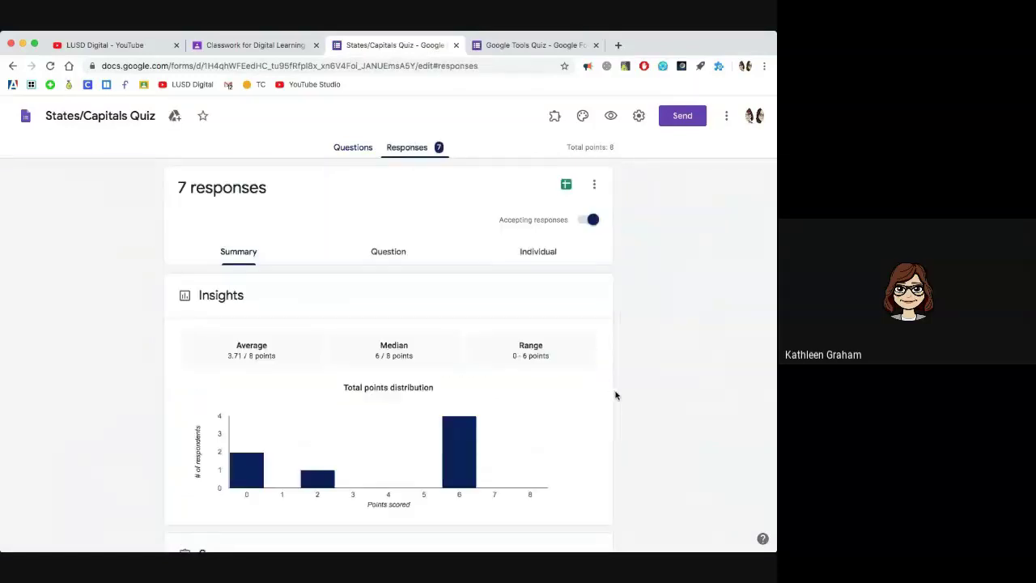
{"action": "left_click", "coordinate": [340, 149]}
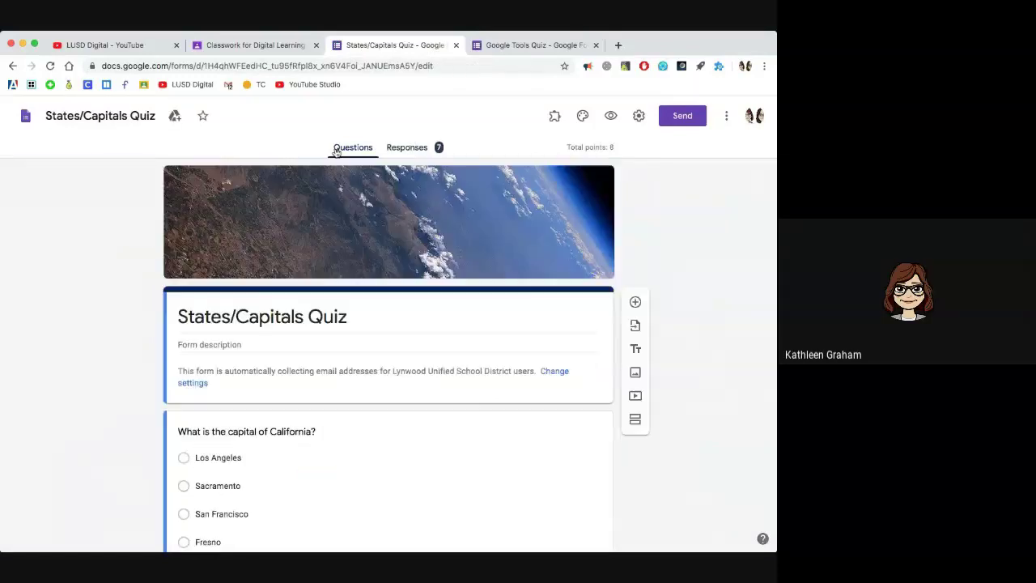
{"action": "left_click", "coordinate": [411, 148]}
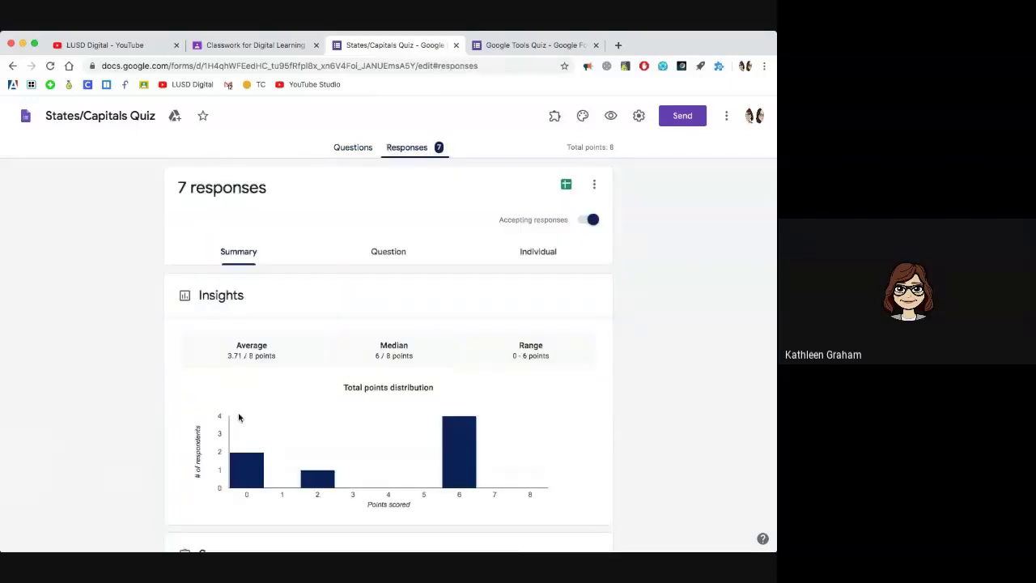
{"action": "scroll", "coordinate": [217, 433], "scroll_direction": "down", "scroll_amount": 5}
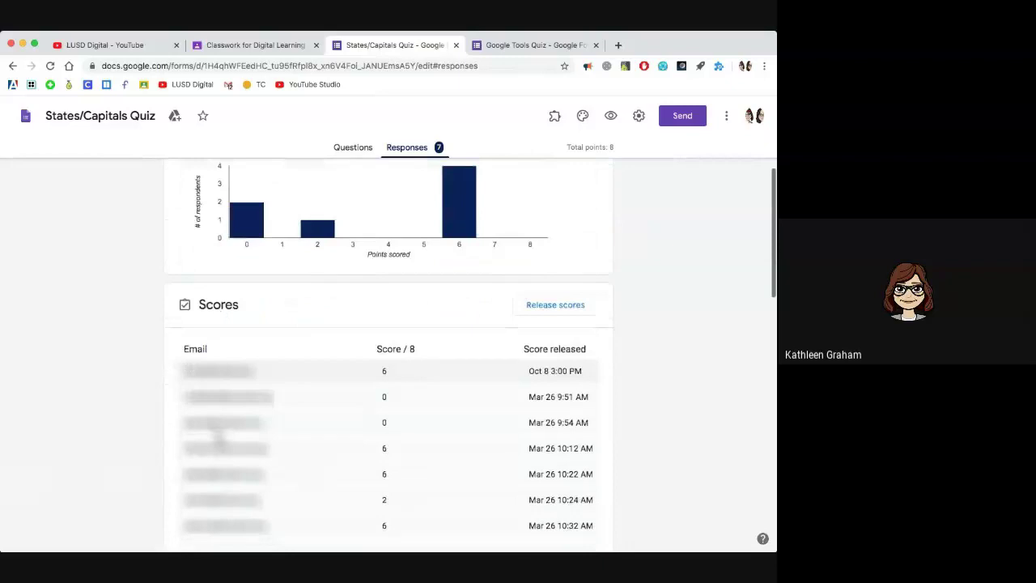
{"action": "scroll", "coordinate": [218, 436], "scroll_direction": "down", "scroll_amount": 1}
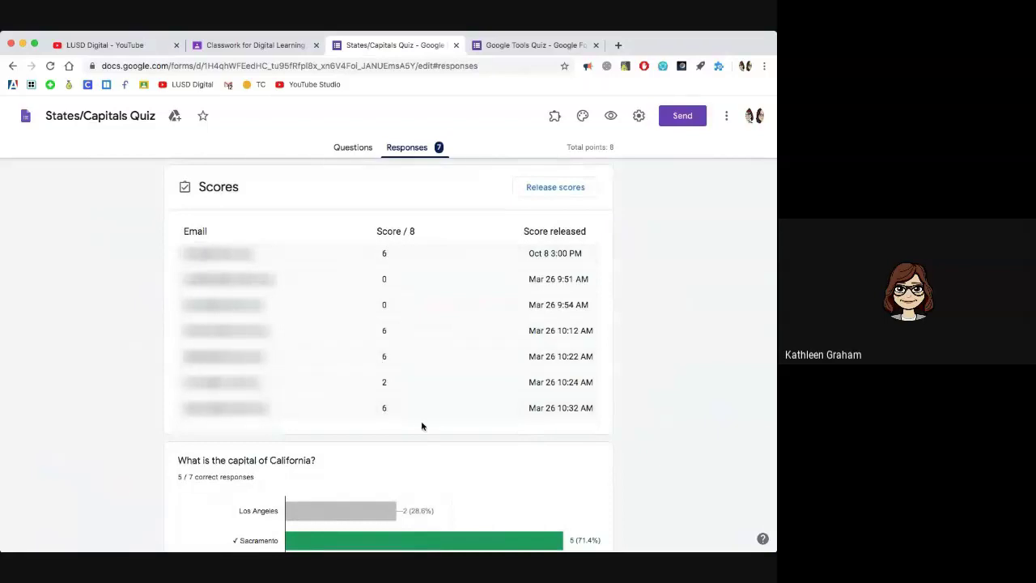
{"action": "scroll", "coordinate": [215, 360], "scroll_direction": "up", "scroll_amount": 3}
{"action": "scroll", "coordinate": [215, 360], "scroll_direction": "up", "scroll_amount": 2}
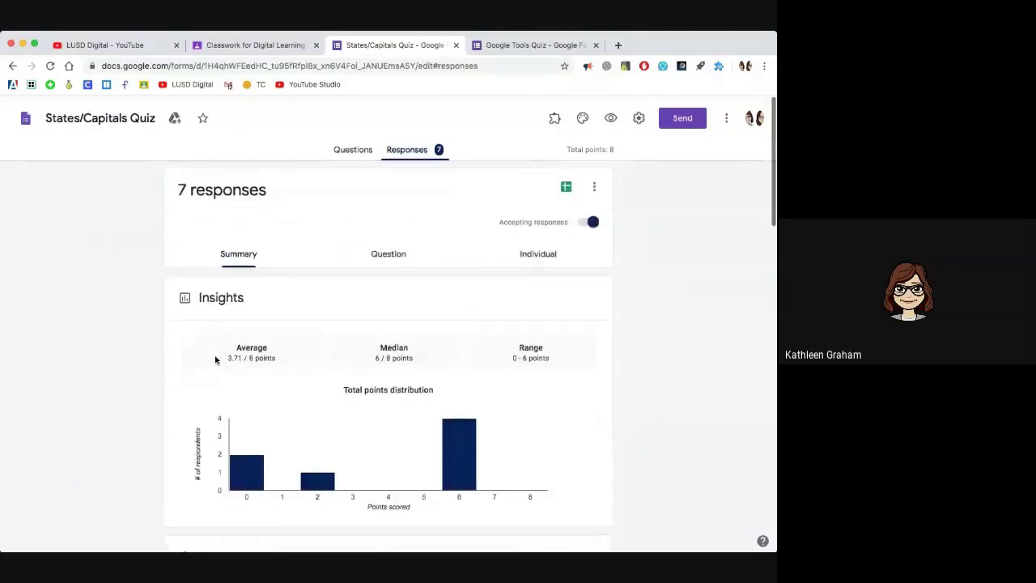
View the responses by question and check who answered "Los Angeles" to "What is the capital of California?"
{"action": "left_click", "coordinate": [401, 255]}
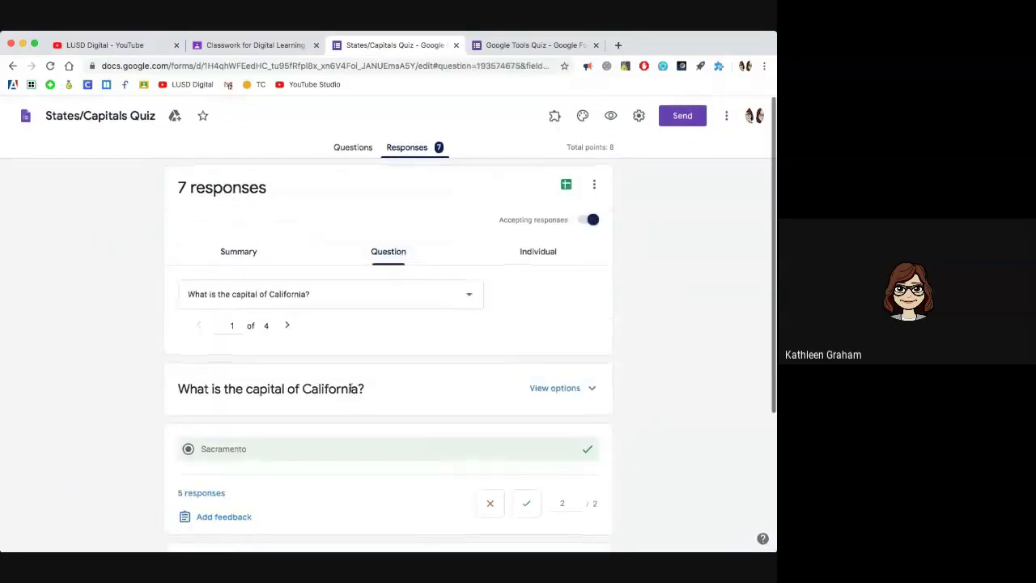
{"action": "scroll", "coordinate": [655, 456], "scroll_direction": "down", "scroll_amount": 3}
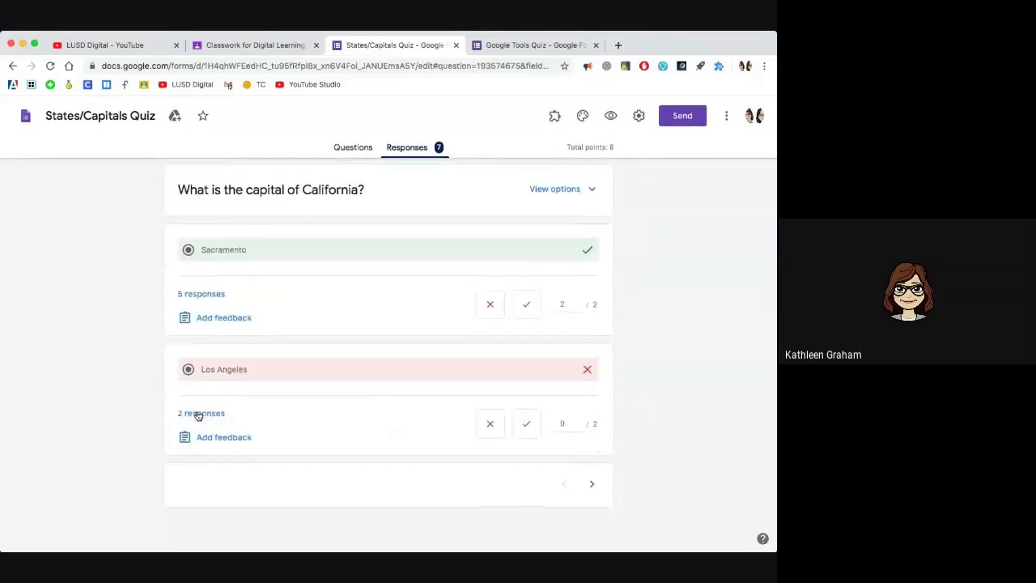
{"action": "left_click", "coordinate": [201, 415]}
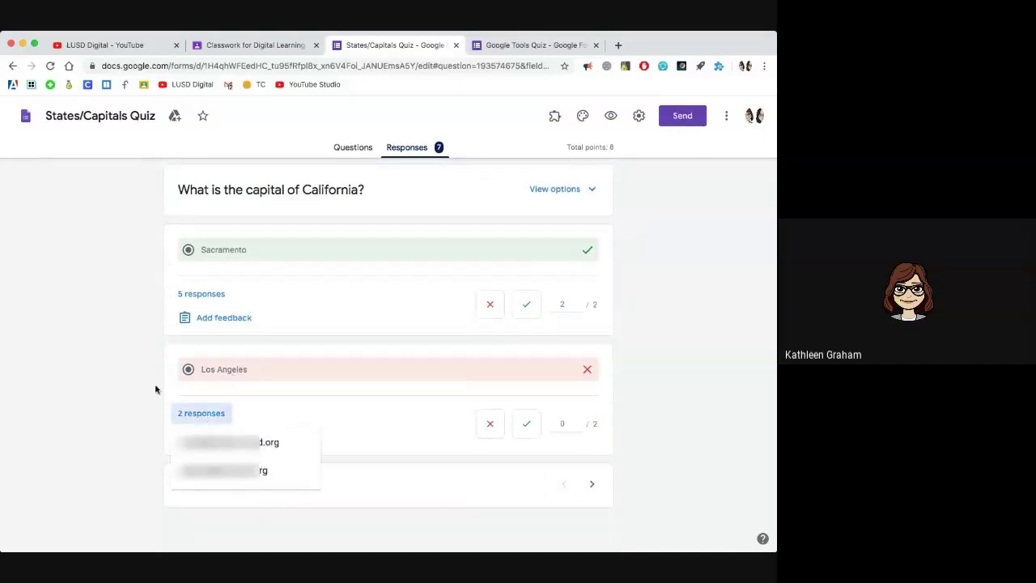
{"action": "scroll", "coordinate": [144, 385], "scroll_direction": "down", "scroll_amount": 1}
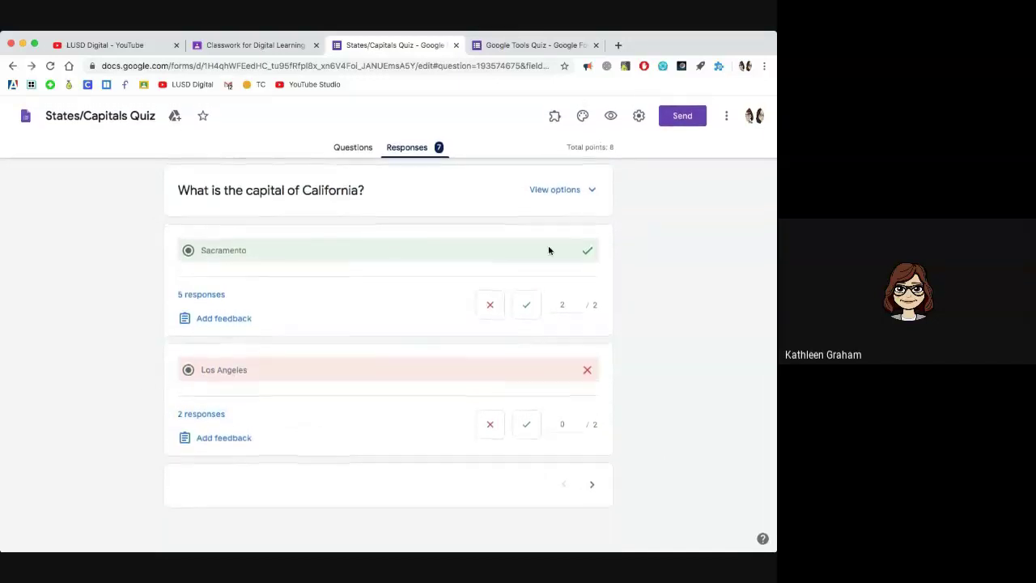
{"action": "scroll", "coordinate": [546, 250], "scroll_direction": "up", "scroll_amount": 3}
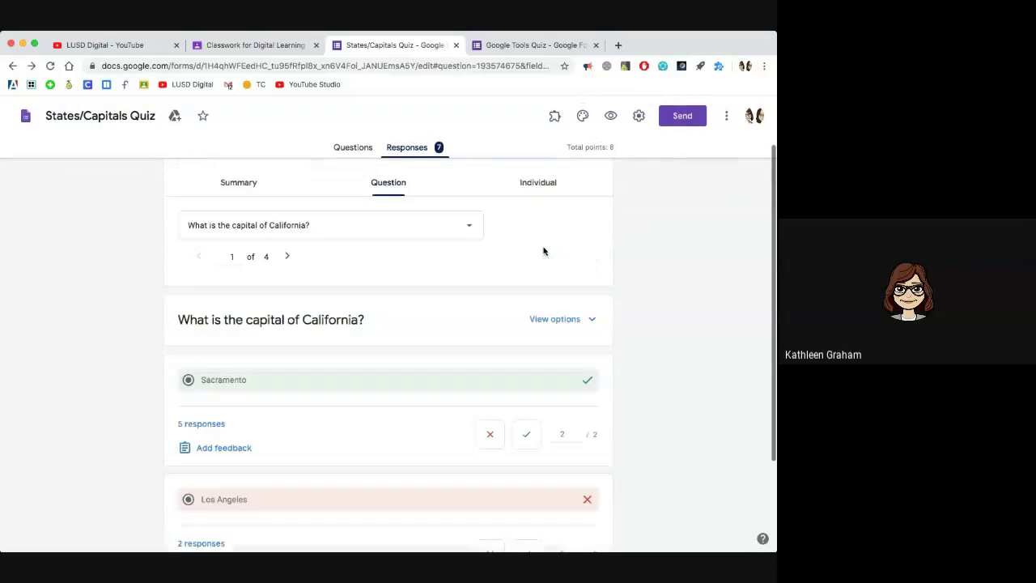
Go to the second question, "What is the capital of the United States?", and examine its grouped answers
{"action": "left_click", "coordinate": [286, 257]}
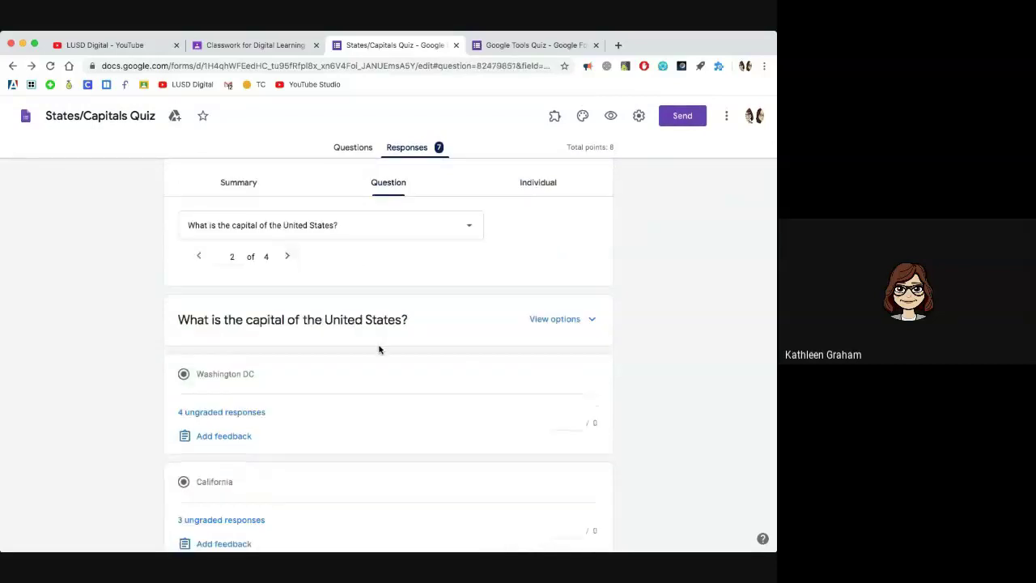
{"action": "scroll", "coordinate": [379, 349], "scroll_direction": "down", "scroll_amount": 2}
{"action": "scroll", "coordinate": [379, 350], "scroll_direction": "up", "scroll_amount": 3}
{"action": "scroll", "coordinate": [379, 348], "scroll_direction": "down", "scroll_amount": 2}
{"action": "scroll", "coordinate": [381, 350], "scroll_direction": "up", "scroll_amount": 2}
{"action": "scroll", "coordinate": [380, 350], "scroll_direction": "up", "scroll_amount": 1}
Show the responses to "Boston is the capital of ____?" and mark the "Massachusetts" answers correct for 2 points
{"action": "left_click", "coordinate": [463, 296]}
{"action": "left_click", "coordinate": [255, 323]}
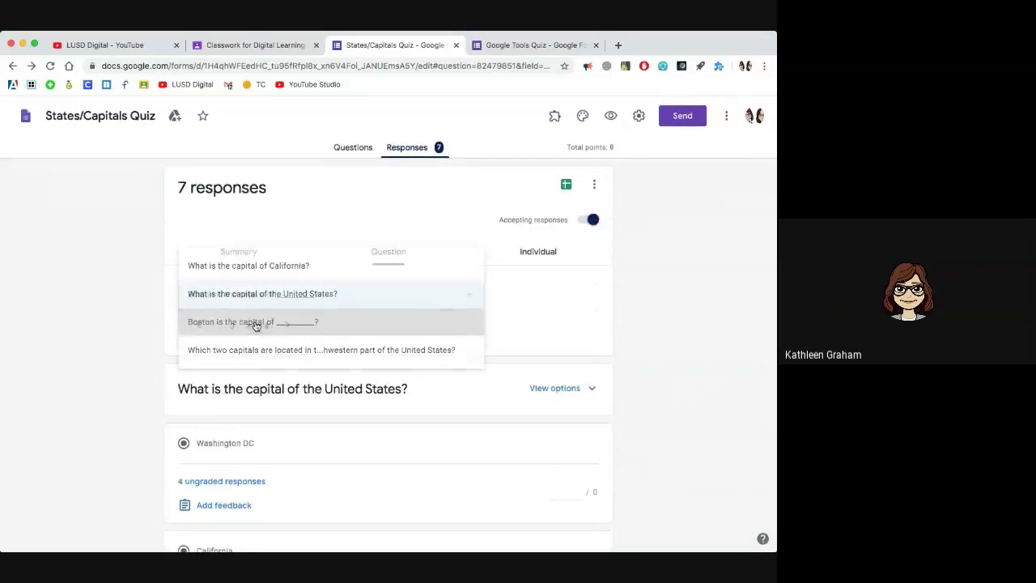
{"action": "scroll", "coordinate": [488, 409], "scroll_direction": "down", "scroll_amount": 5}
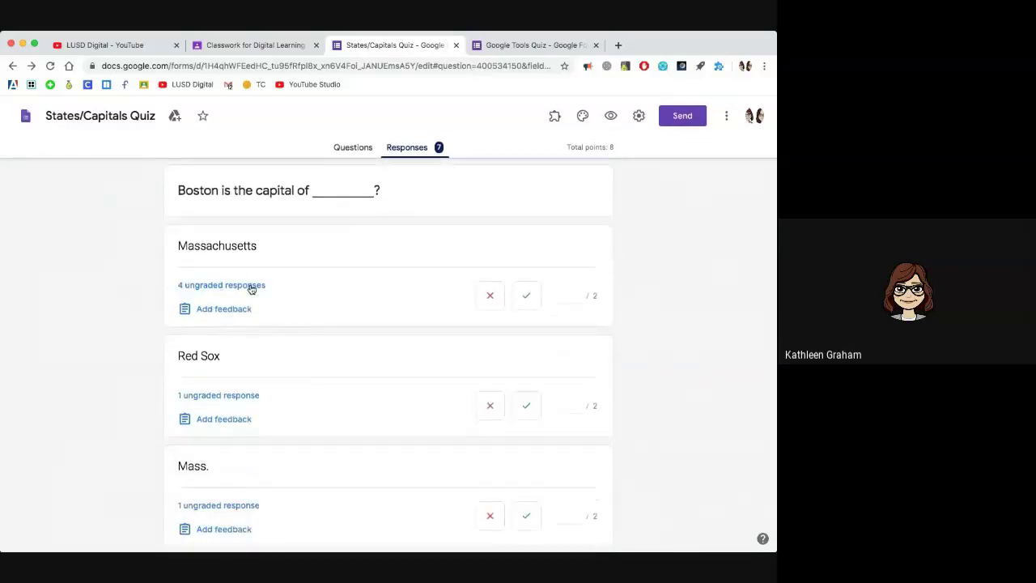
{"action": "scroll", "coordinate": [227, 259], "scroll_direction": "down", "scroll_amount": 1}
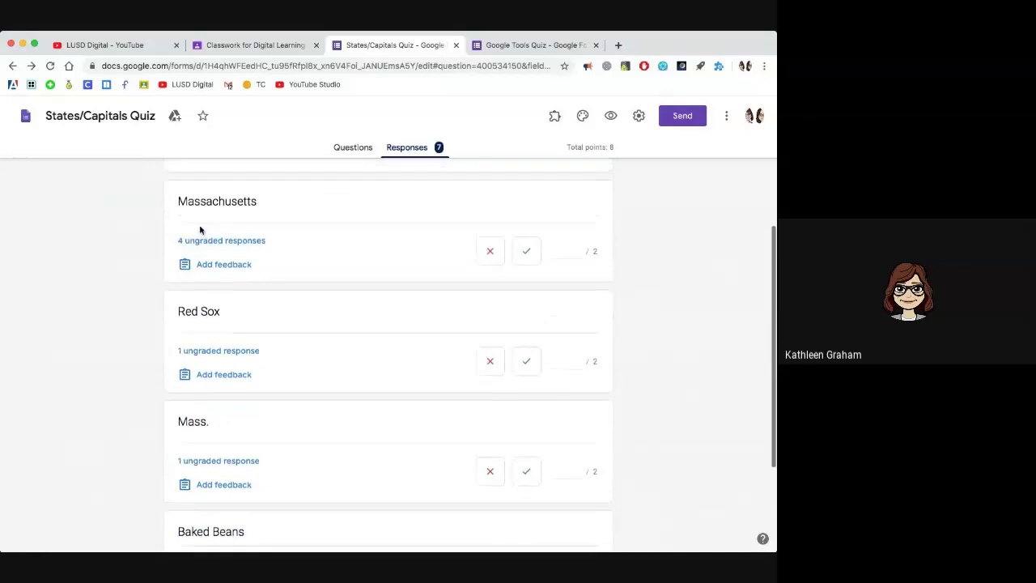
{"action": "left_click", "coordinate": [526, 255]}
{"action": "left_click", "coordinate": [526, 255]}
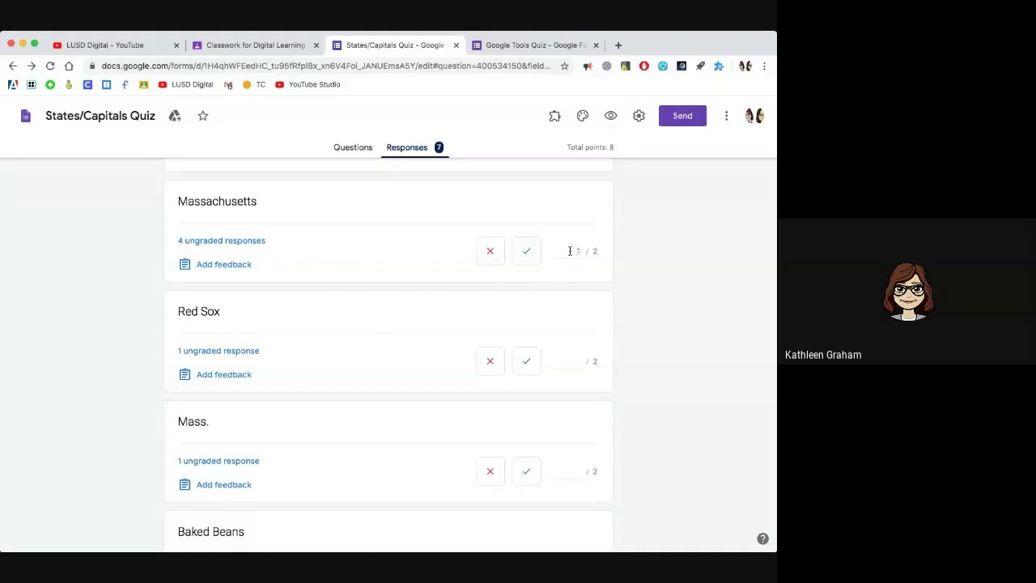
{"action": "left_click", "coordinate": [527, 255]}
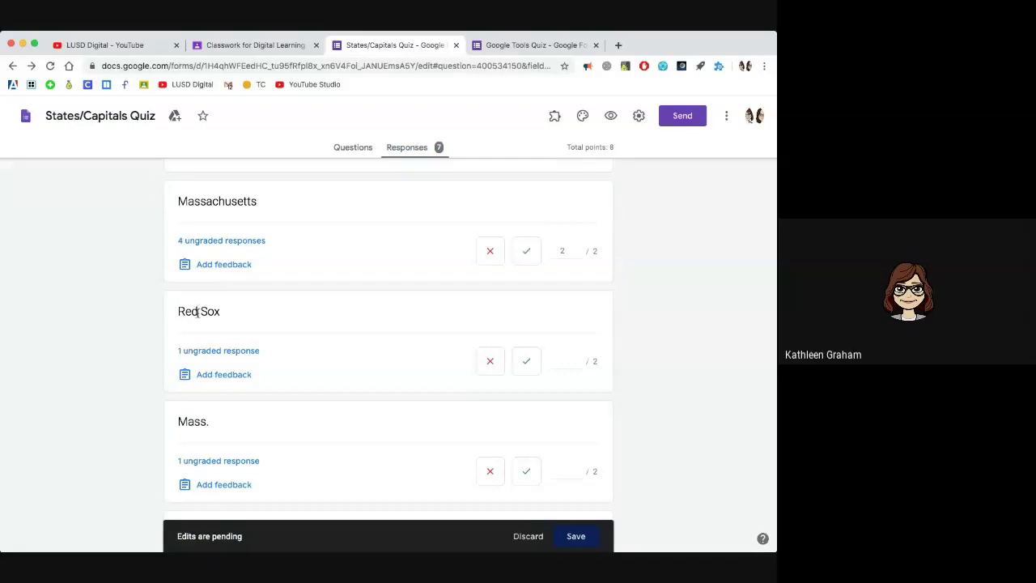
Grade the remaining Boston answers: "Red Sox" incorrect with 0 points, "Mass." correct with 2 points, and "Baked Beans" incorrect with 0 points
{"action": "left_click", "coordinate": [490, 362]}
{"action": "scroll", "coordinate": [278, 450], "scroll_direction": "down", "scroll_amount": 3}
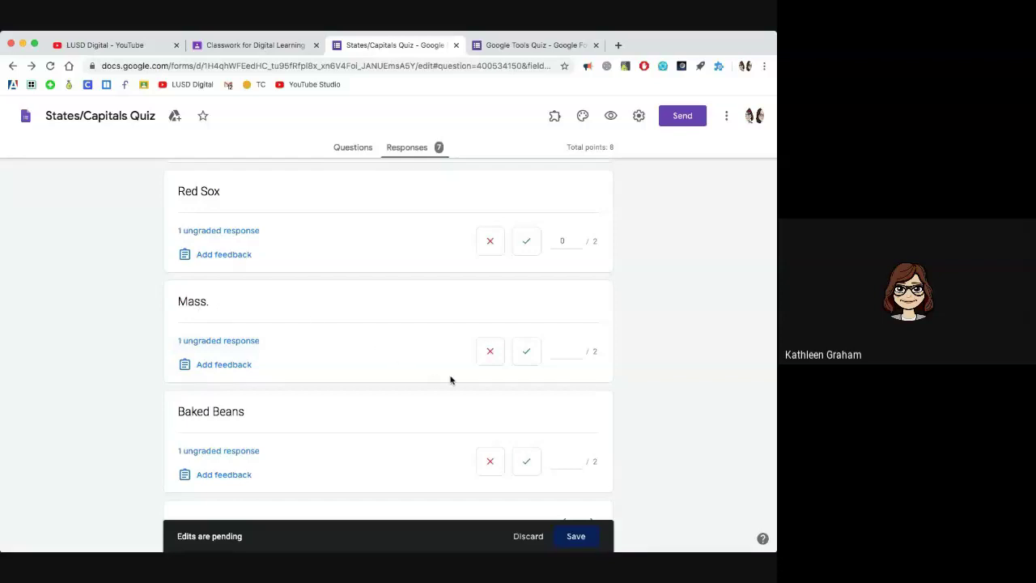
{"action": "left_click", "coordinate": [527, 352]}
{"action": "scroll", "coordinate": [425, 394], "scroll_direction": "down", "scroll_amount": 1}
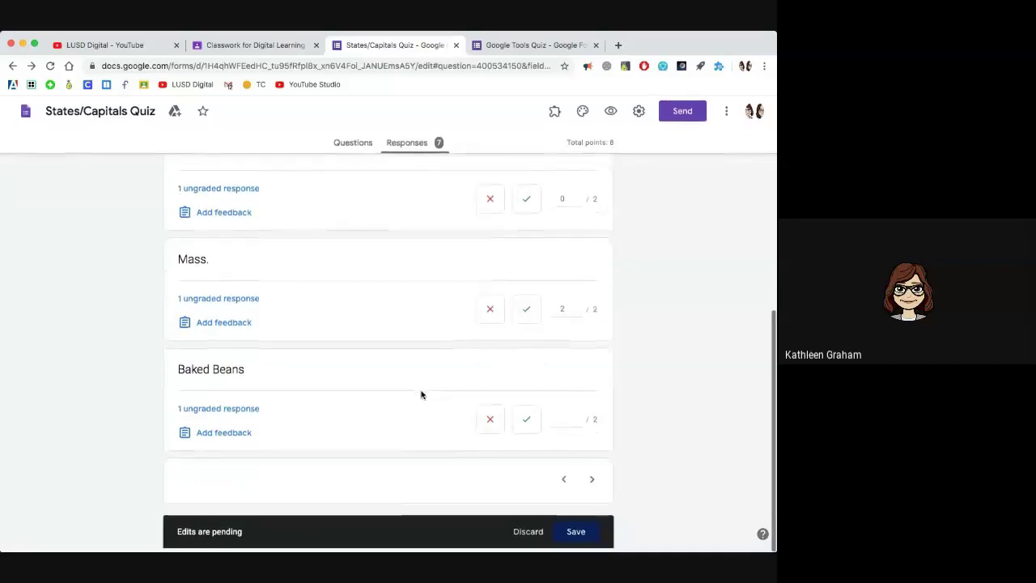
{"action": "left_click", "coordinate": [490, 425]}
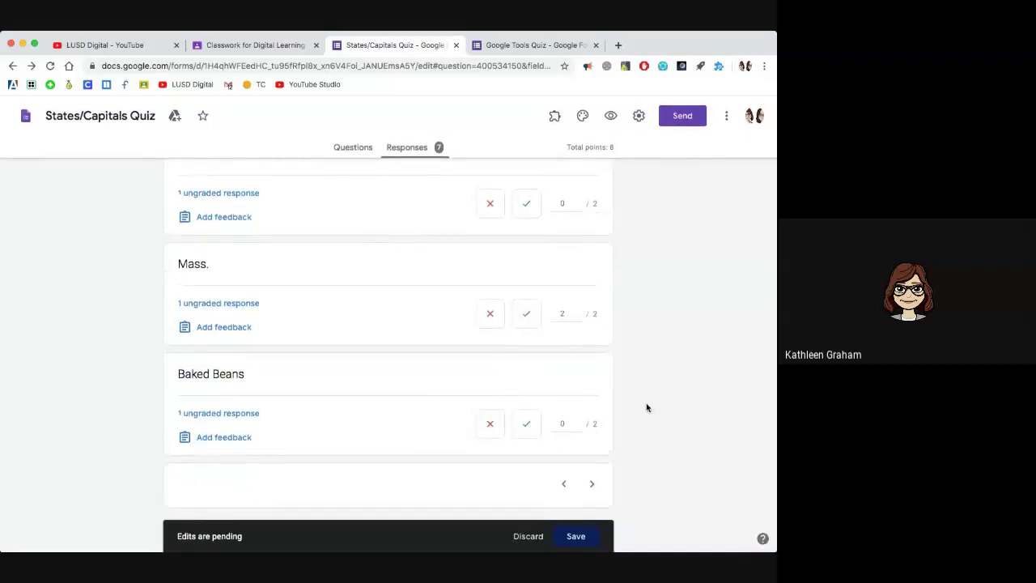
Review the Boston question's grades, select the question about two capitals in the southwestern United States, and save the pending edits
{"action": "scroll", "coordinate": [646, 407], "scroll_direction": "up", "scroll_amount": 3}
{"action": "scroll", "coordinate": [646, 408], "scroll_direction": "down", "scroll_amount": 2}
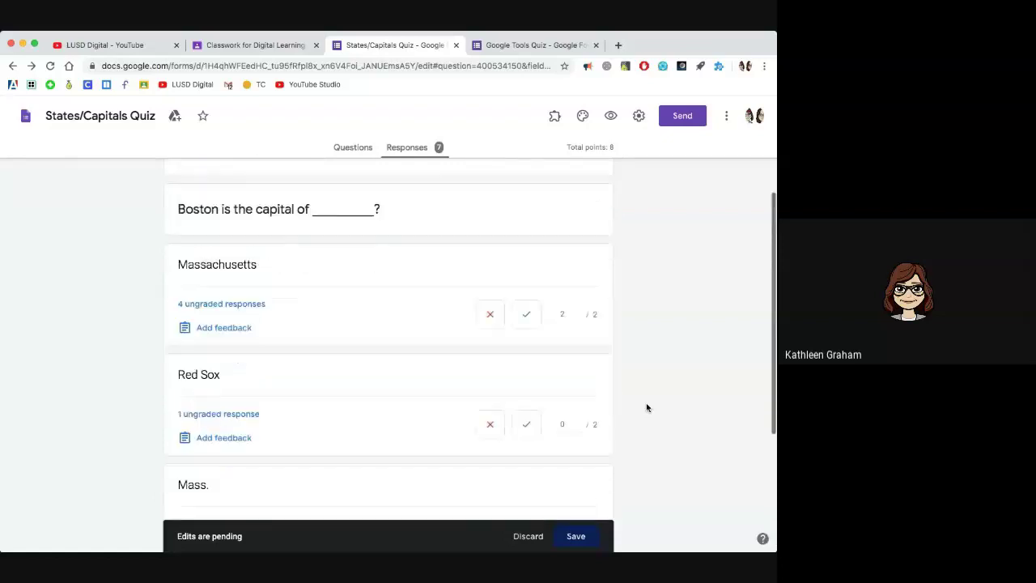
{"action": "scroll", "coordinate": [646, 405], "scroll_direction": "down", "scroll_amount": 2}
{"action": "scroll", "coordinate": [646, 404], "scroll_direction": "up", "scroll_amount": 2}
{"action": "scroll", "coordinate": [646, 408], "scroll_direction": "up", "scroll_amount": 3}
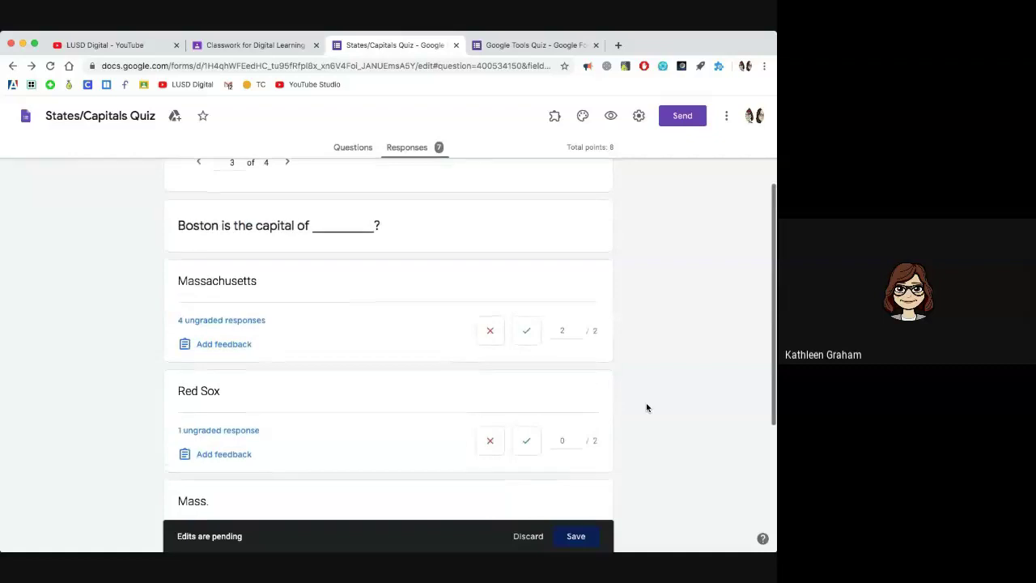
{"action": "scroll", "coordinate": [646, 407], "scroll_direction": "down", "scroll_amount": 4}
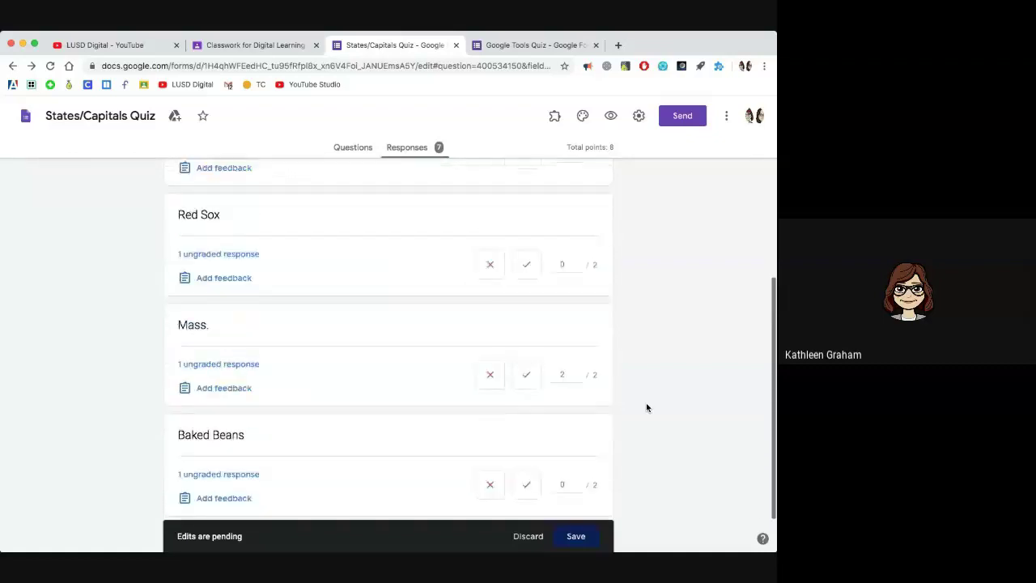
{"action": "scroll", "coordinate": [646, 407], "scroll_direction": "up", "scroll_amount": 5}
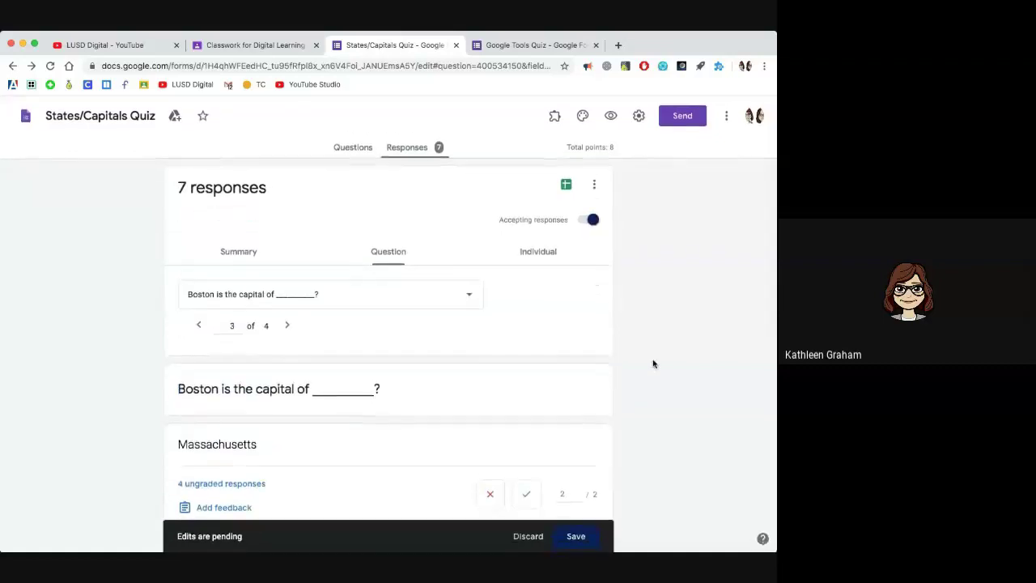
{"action": "left_click", "coordinate": [470, 294]}
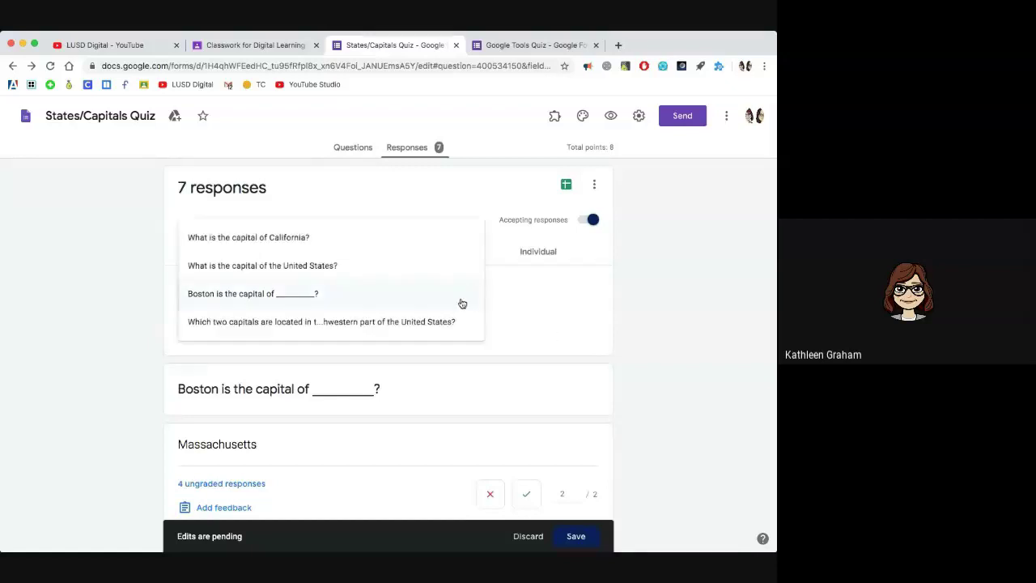
{"action": "left_click", "coordinate": [453, 322]}
{"action": "left_click", "coordinate": [576, 537]}
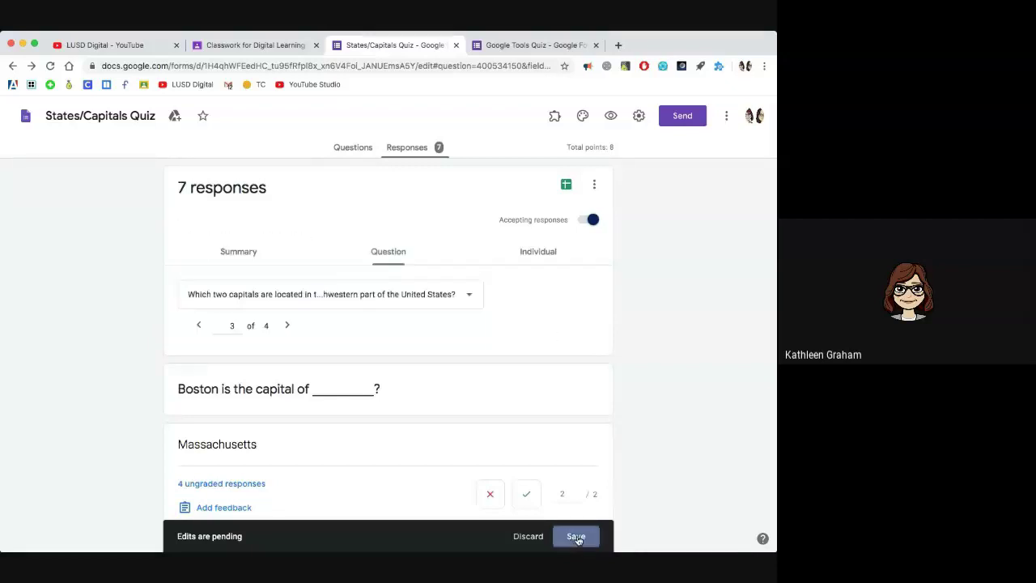
View the responses by individual and examine the first respondent's graded answers to all questions
{"action": "left_click", "coordinate": [536, 252]}
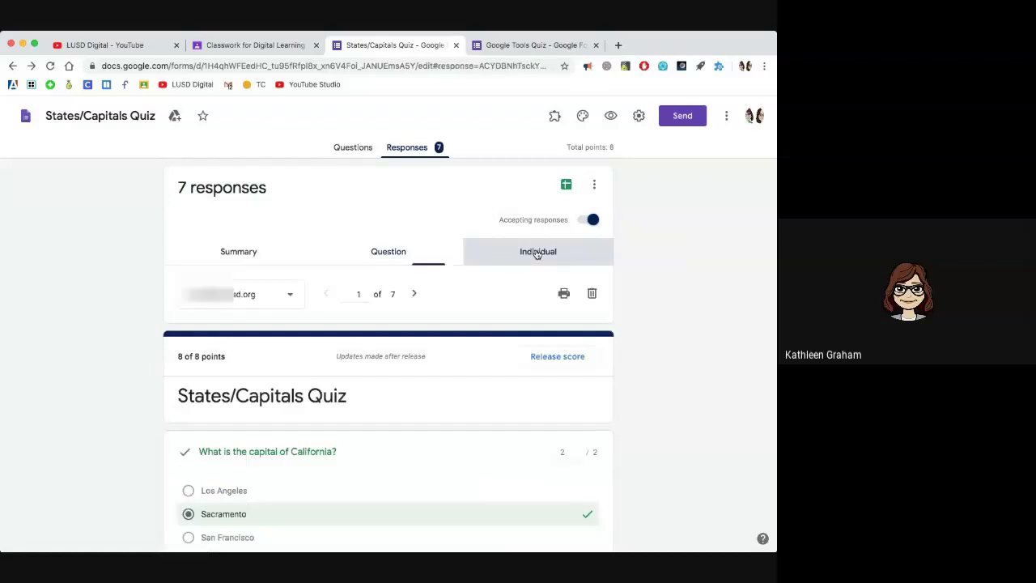
{"action": "scroll", "coordinate": [410, 486], "scroll_direction": "down", "scroll_amount": 1}
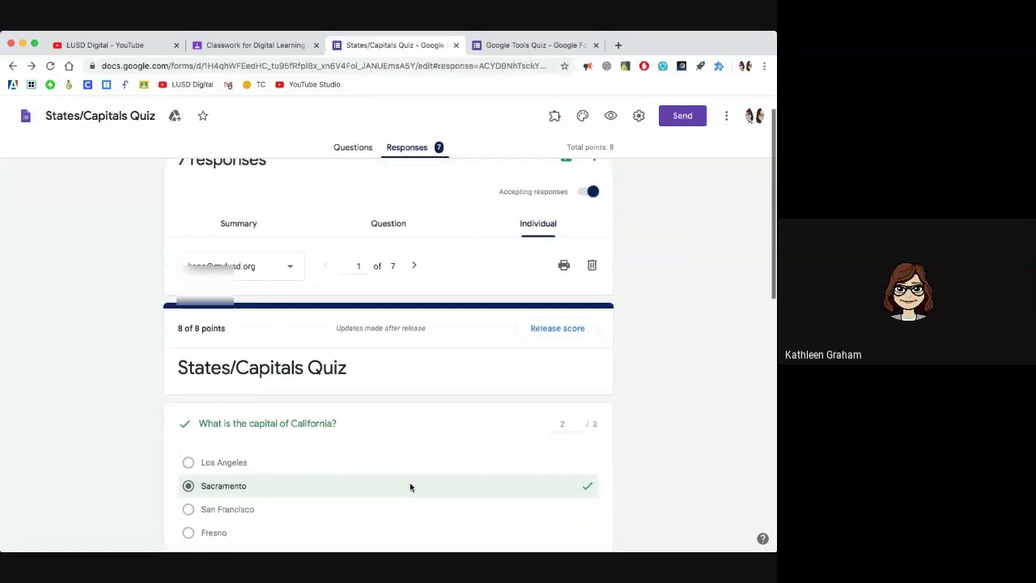
{"action": "scroll", "coordinate": [385, 484], "scroll_direction": "down", "scroll_amount": 12}
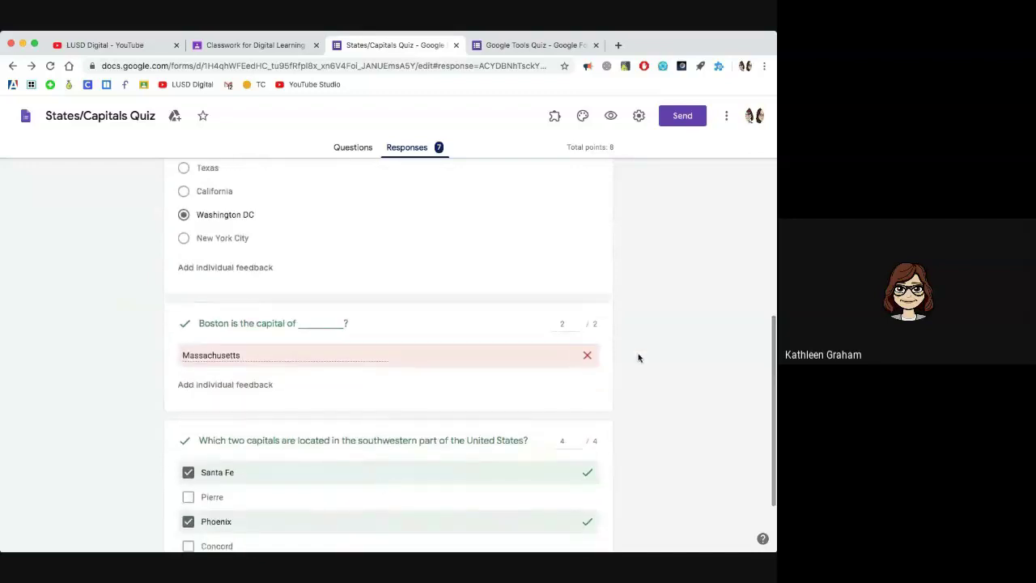
Show the second respondent's individual submission and examine the graded answer and feedback option for the California capital question
{"action": "scroll", "coordinate": [477, 389], "scroll_direction": "up", "scroll_amount": 13}
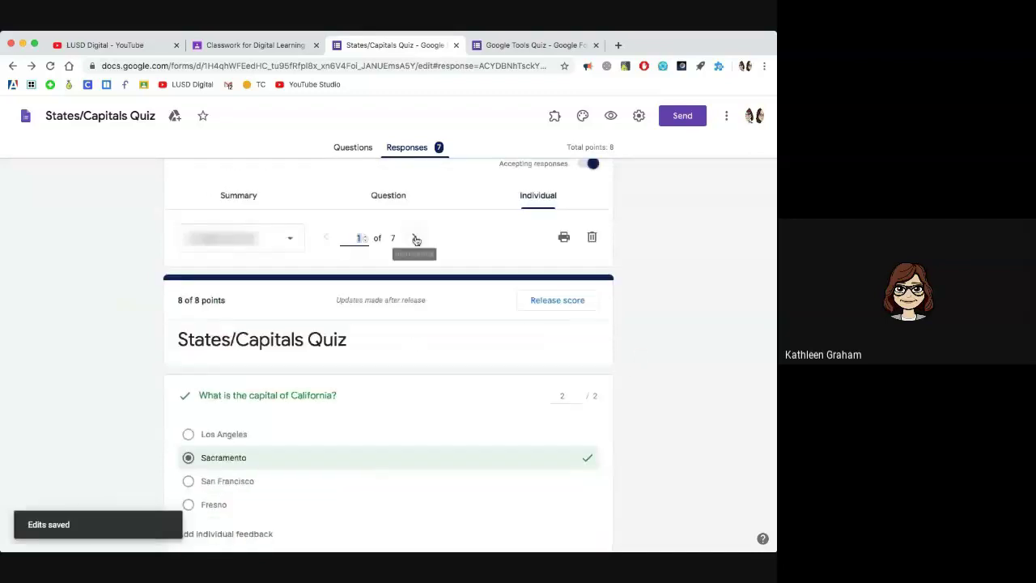
{"action": "left_click", "coordinate": [414, 239]}
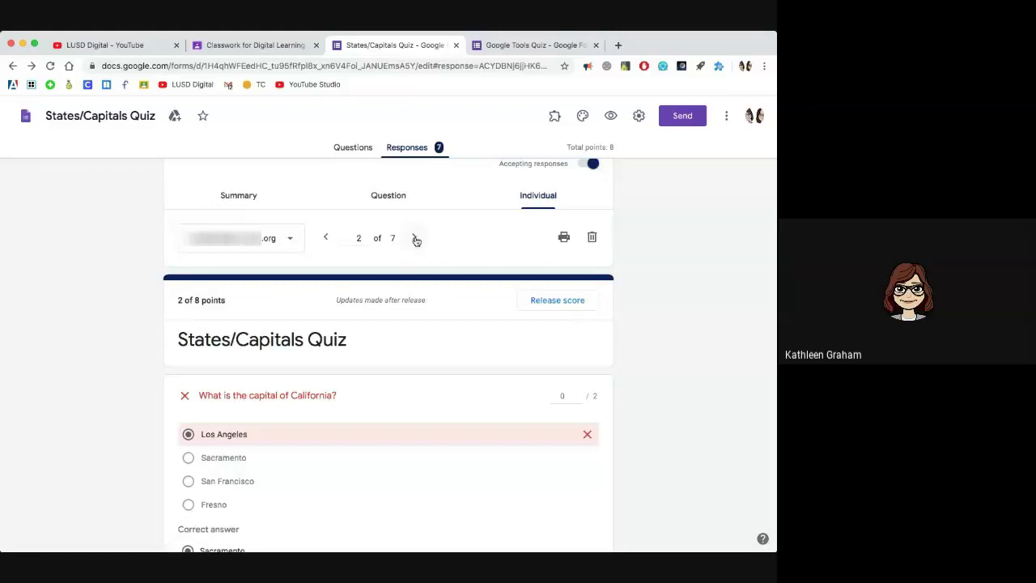
{"action": "scroll", "coordinate": [364, 432], "scroll_direction": "down", "scroll_amount": 4}
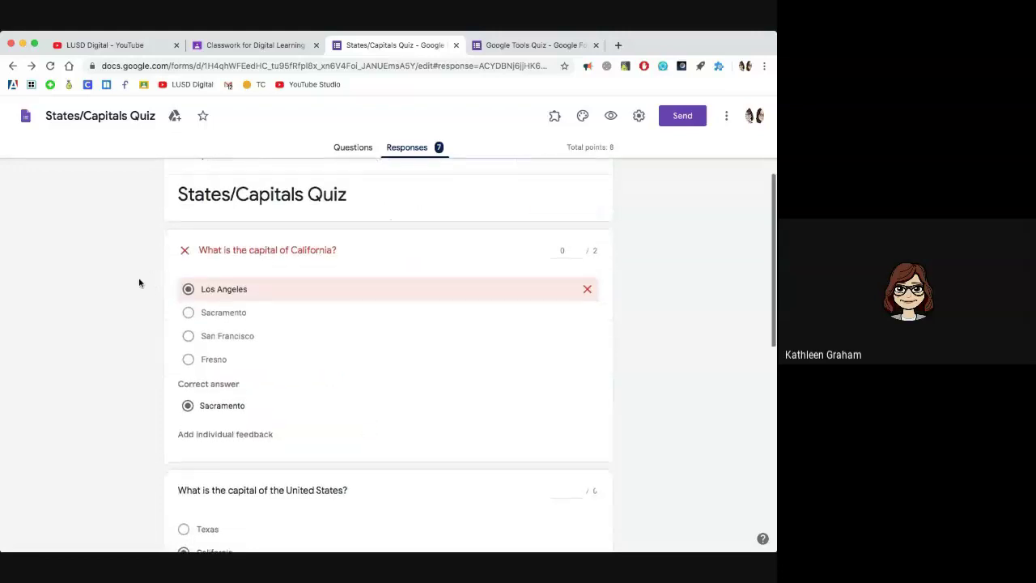
{"action": "left_click", "coordinate": [237, 440]}
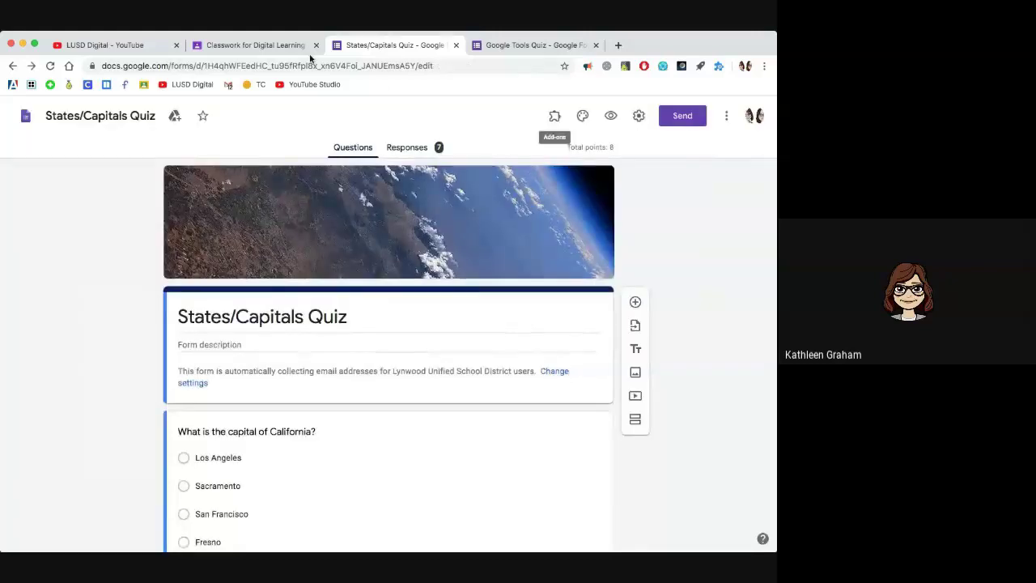
Switch to Google Classroom, open the student work for the State Capitals Quiz, and import the grades from the form
{"action": "left_click", "coordinate": [257, 45]}
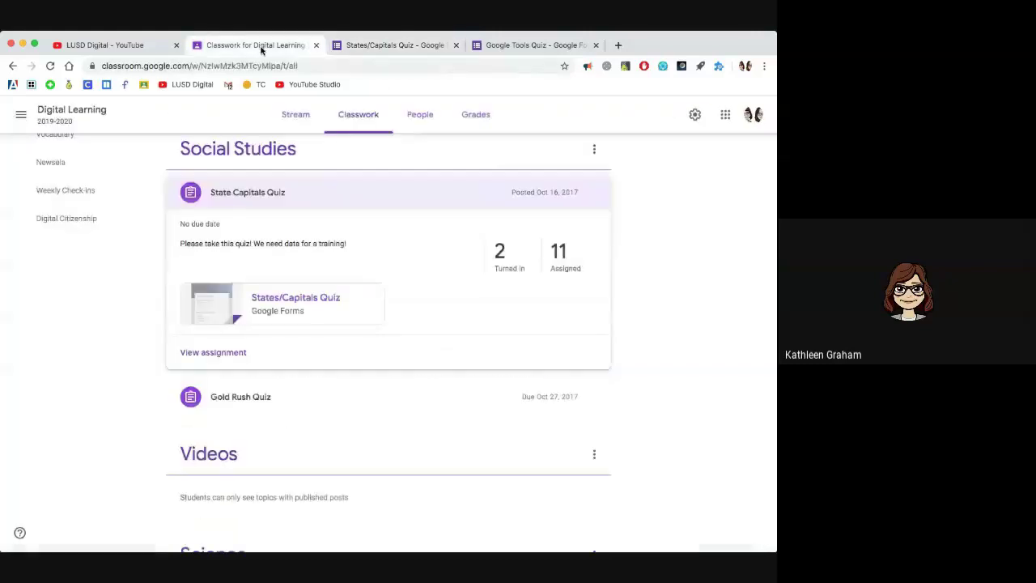
{"action": "left_click", "coordinate": [256, 300]}
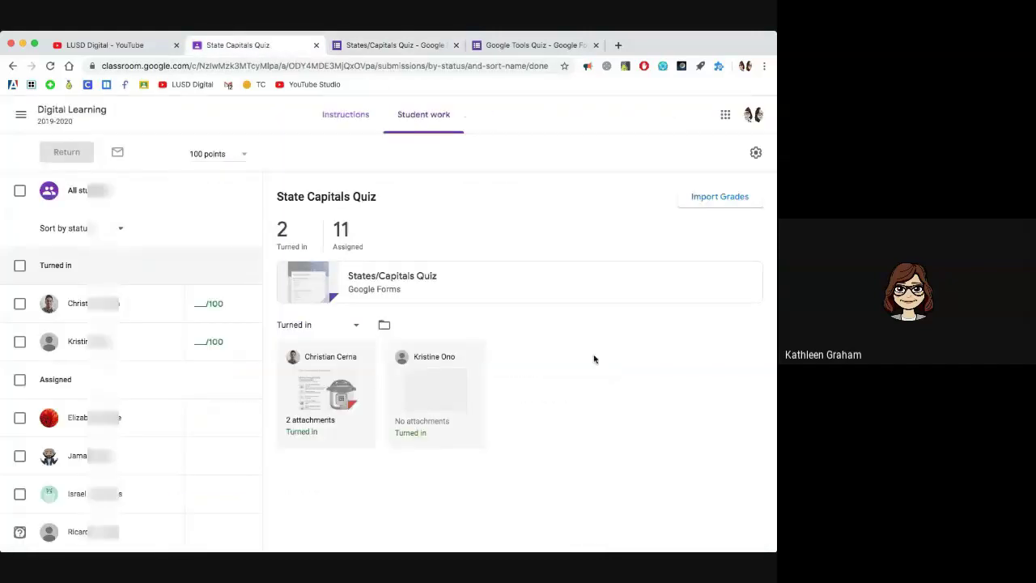
{"action": "left_click", "coordinate": [713, 199]}
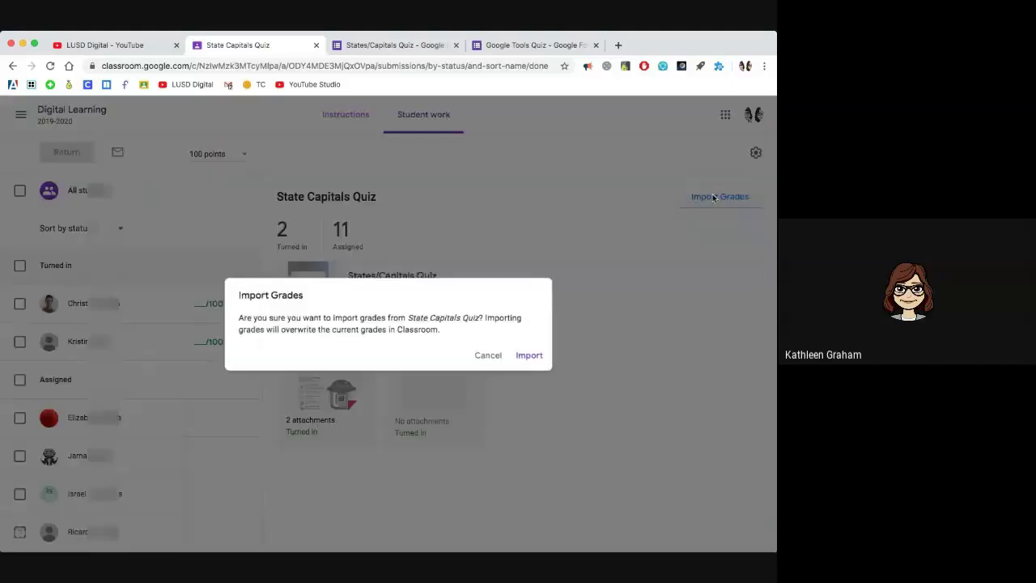
{"action": "left_click", "coordinate": [533, 357]}
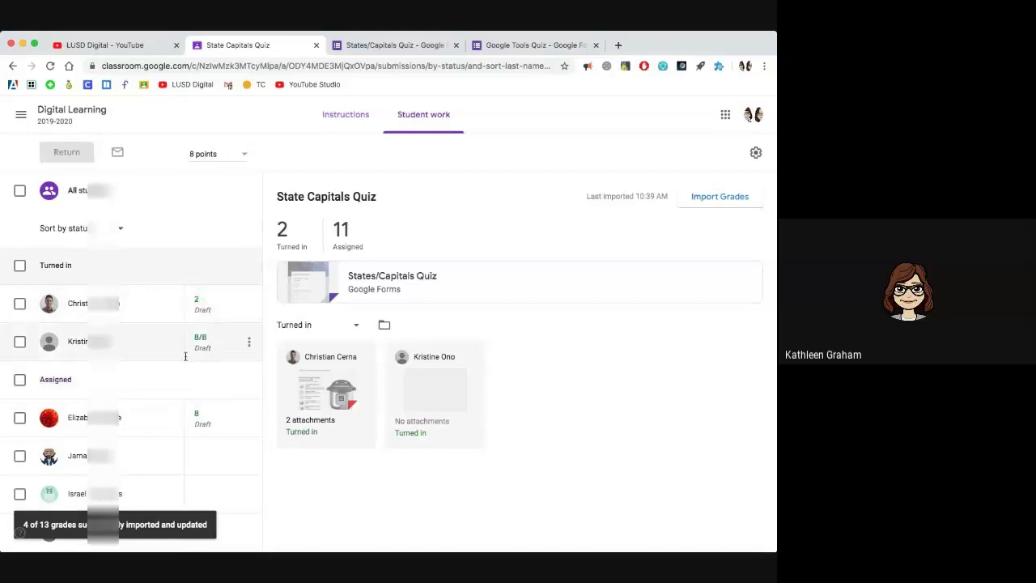
Set the last listed student's draft grade to 6 out of 8 and close that student's details
{"action": "scroll", "coordinate": [187, 409], "scroll_direction": "down", "scroll_amount": 1}
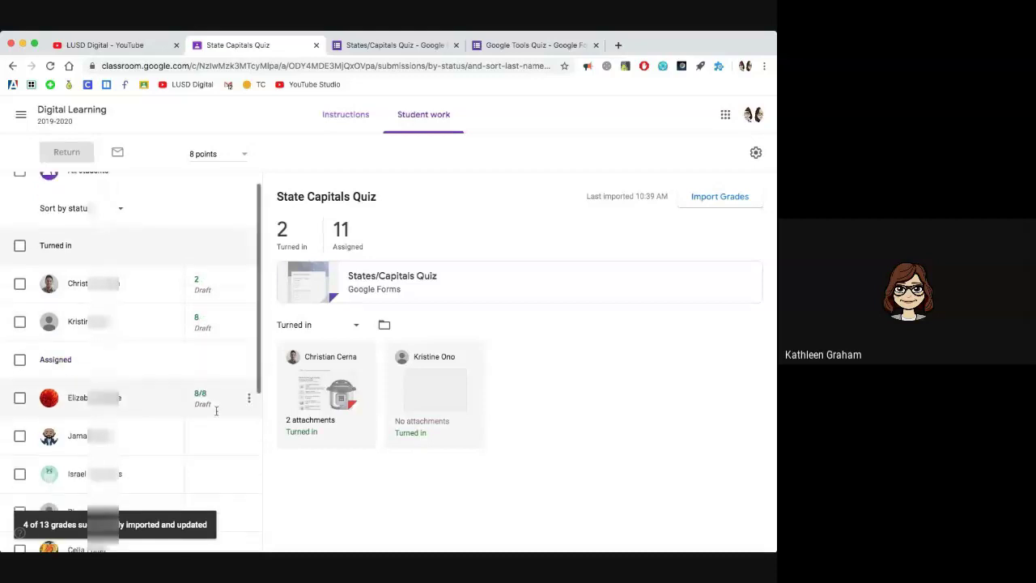
{"action": "scroll", "coordinate": [187, 401], "scroll_direction": "down", "scroll_amount": 5}
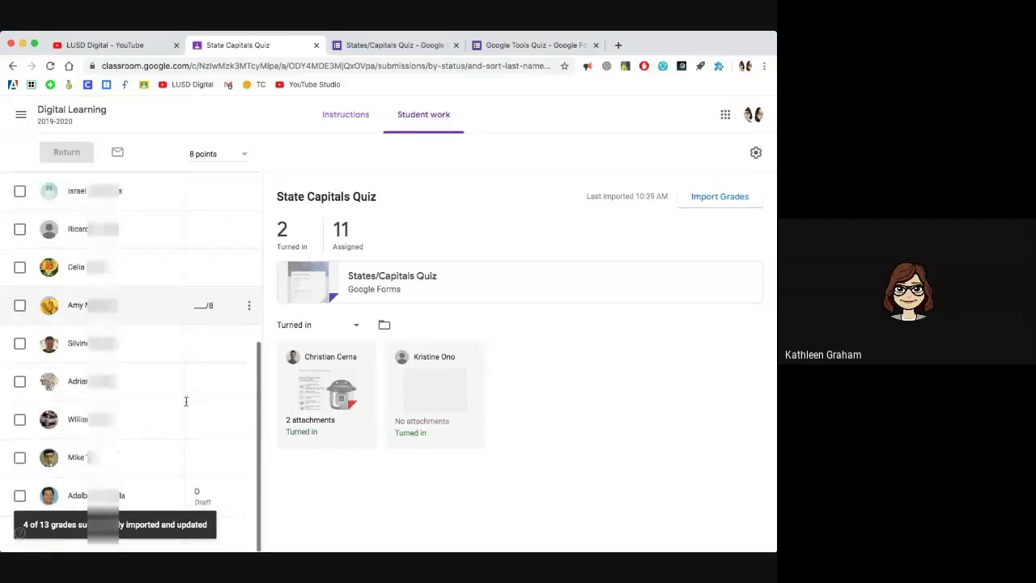
{"action": "left_click", "coordinate": [197, 494]}
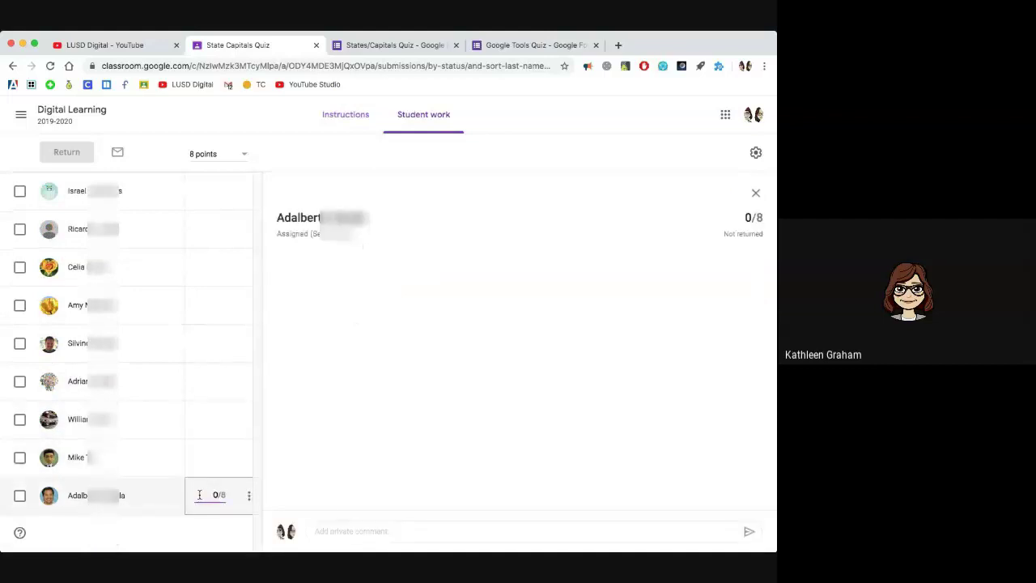
{"action": "type", "text": "8"}
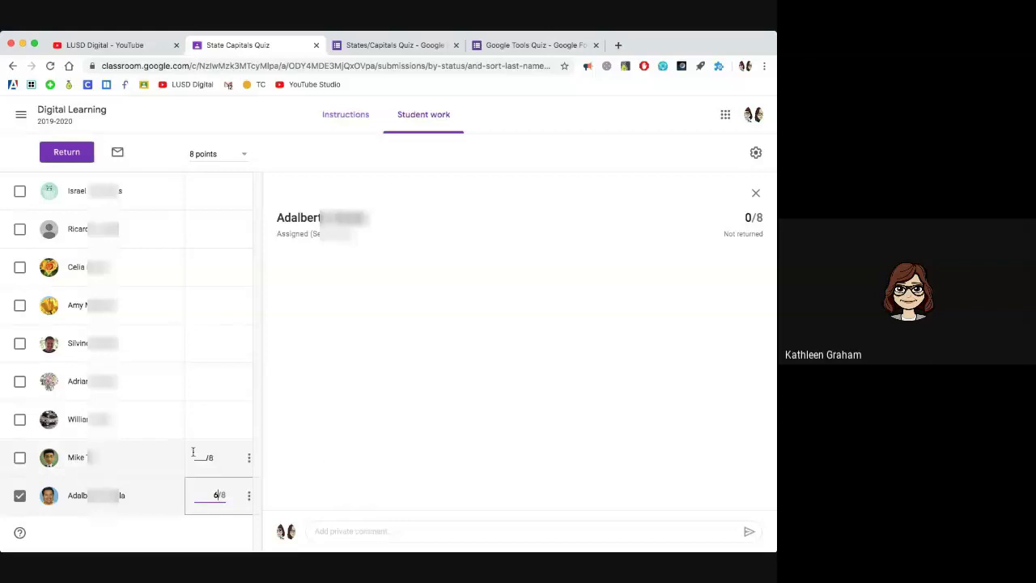
{"action": "scroll", "coordinate": [202, 453], "scroll_direction": "up", "scroll_amount": 3}
{"action": "scroll", "coordinate": [202, 438], "scroll_direction": "up", "scroll_amount": 3}
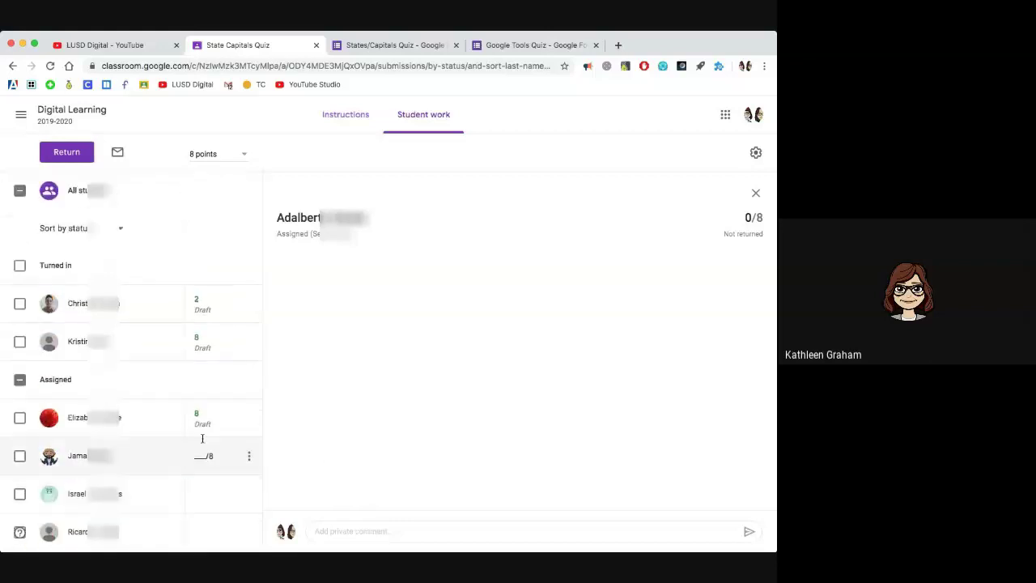
{"action": "left_click", "coordinate": [757, 196]}
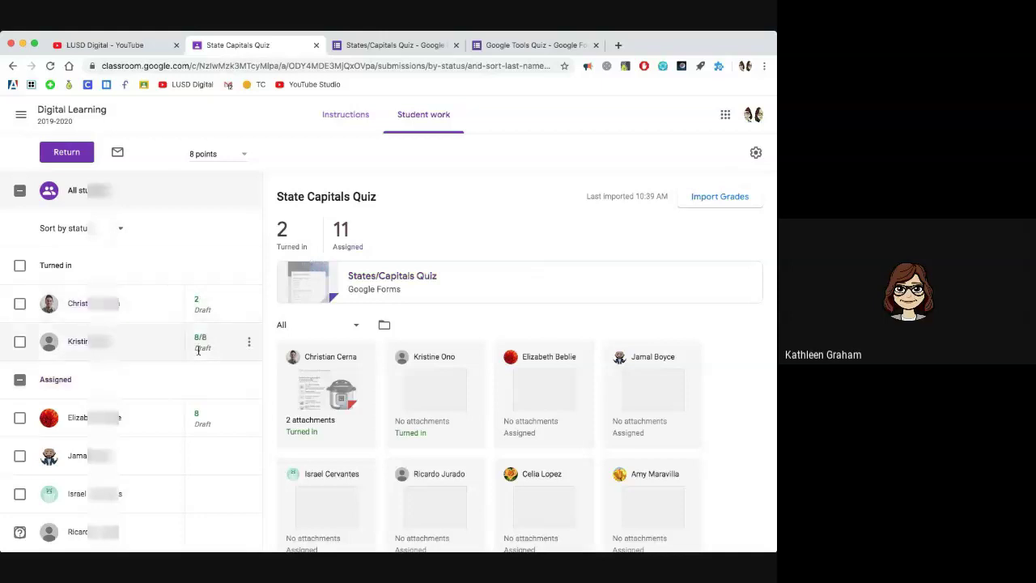
Return the quiz with its grade to the one selected student
{"action": "left_click", "coordinate": [69, 154]}
{"action": "left_click", "coordinate": [453, 354]}
{"action": "scroll", "coordinate": [230, 472], "scroll_direction": "up", "scroll_amount": 5}
{"action": "scroll", "coordinate": [230, 472], "scroll_direction": "up", "scroll_amount": 1}
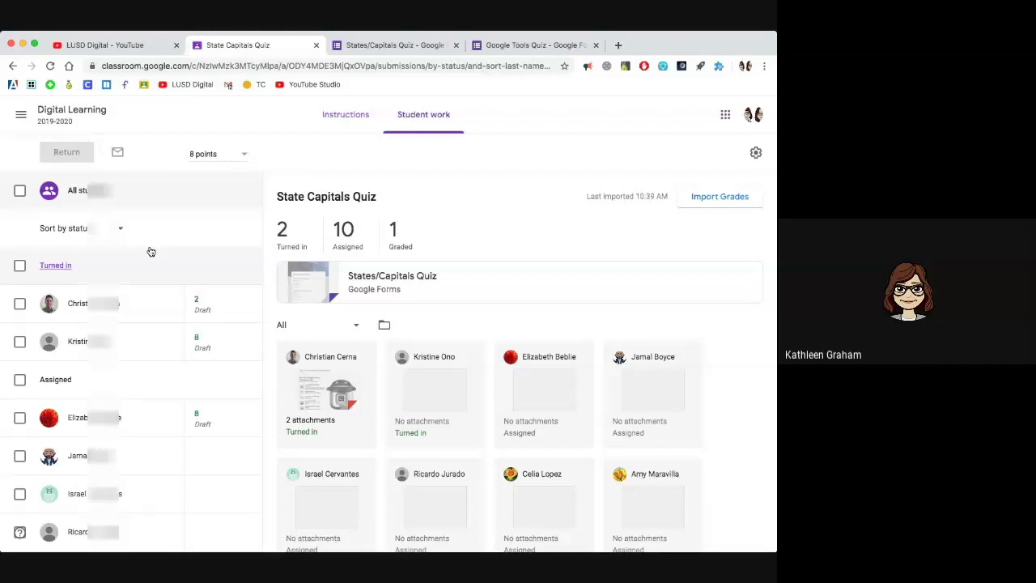
Select all students and return the State Capitals Quiz work to those with draft grades
{"action": "left_click", "coordinate": [20, 191]}
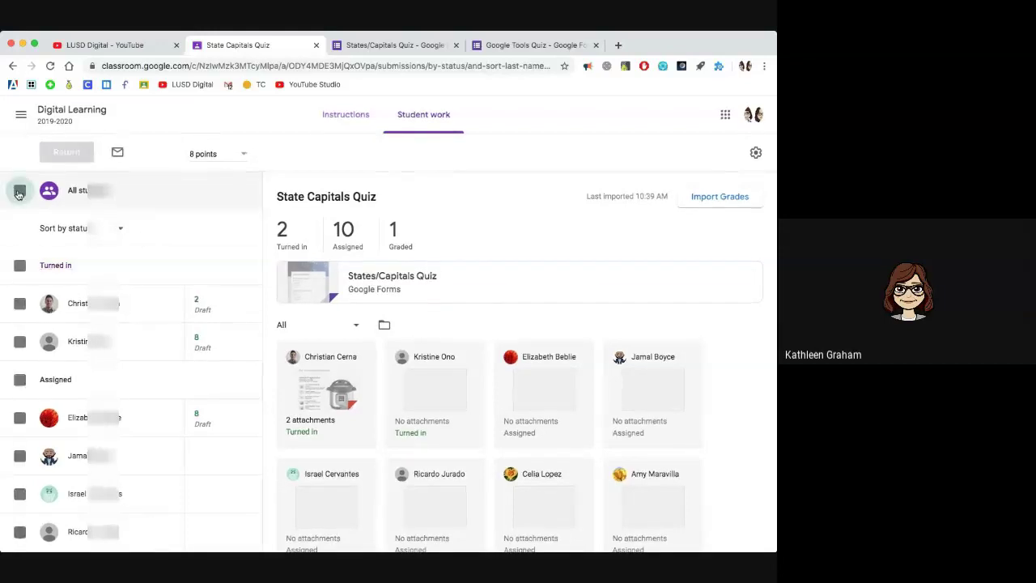
{"action": "left_click", "coordinate": [65, 154]}
{"action": "left_click", "coordinate": [457, 362]}
{"action": "left_click", "coordinate": [502, 420]}
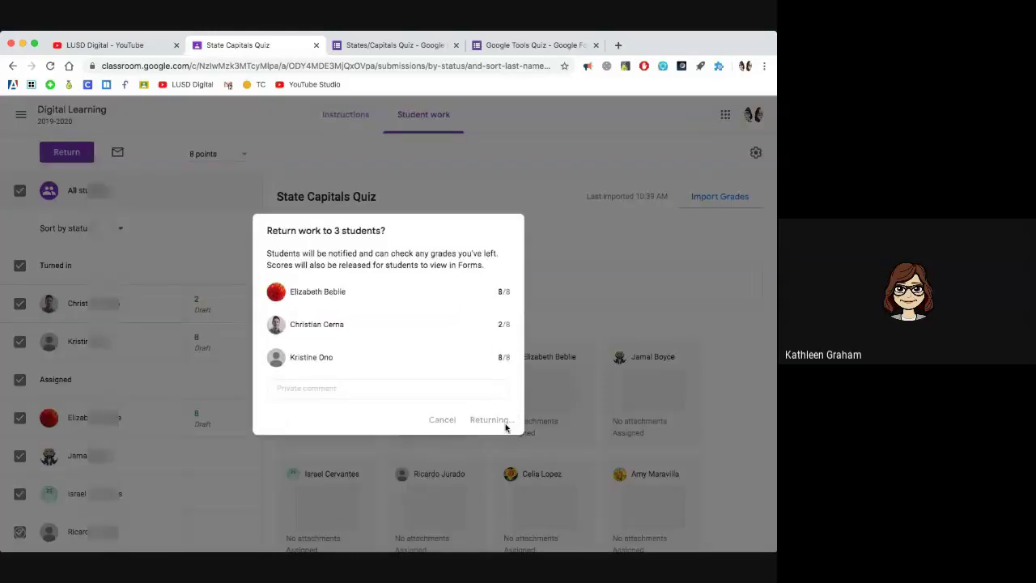
Examine the student list to compare the students still assigned with those graded
{"action": "scroll", "coordinate": [211, 326], "scroll_direction": "down", "scroll_amount": 1}
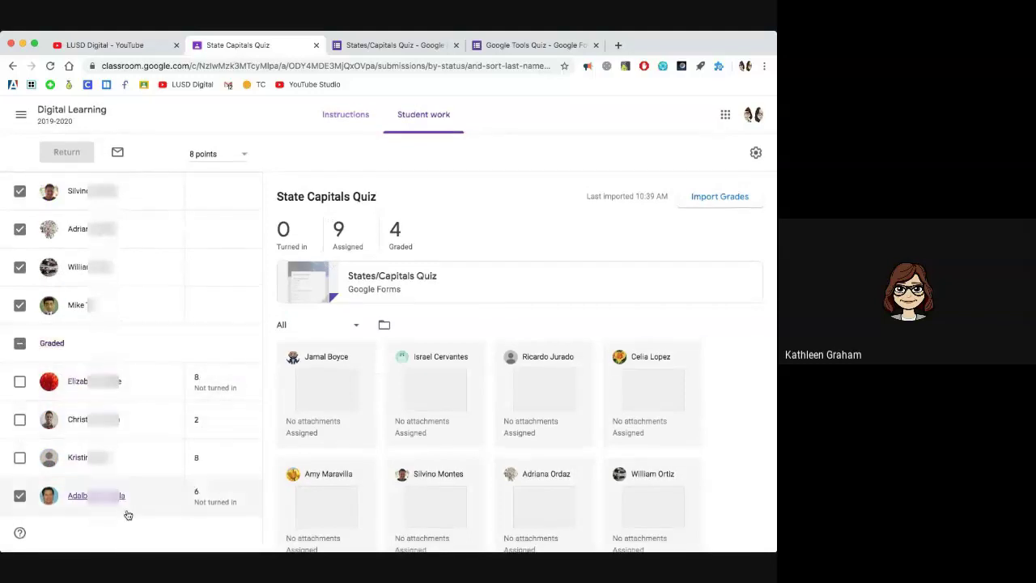
{"action": "scroll", "coordinate": [149, 315], "scroll_direction": "up", "scroll_amount": 1}
{"action": "scroll", "coordinate": [145, 317], "scroll_direction": "up", "scroll_amount": 3}
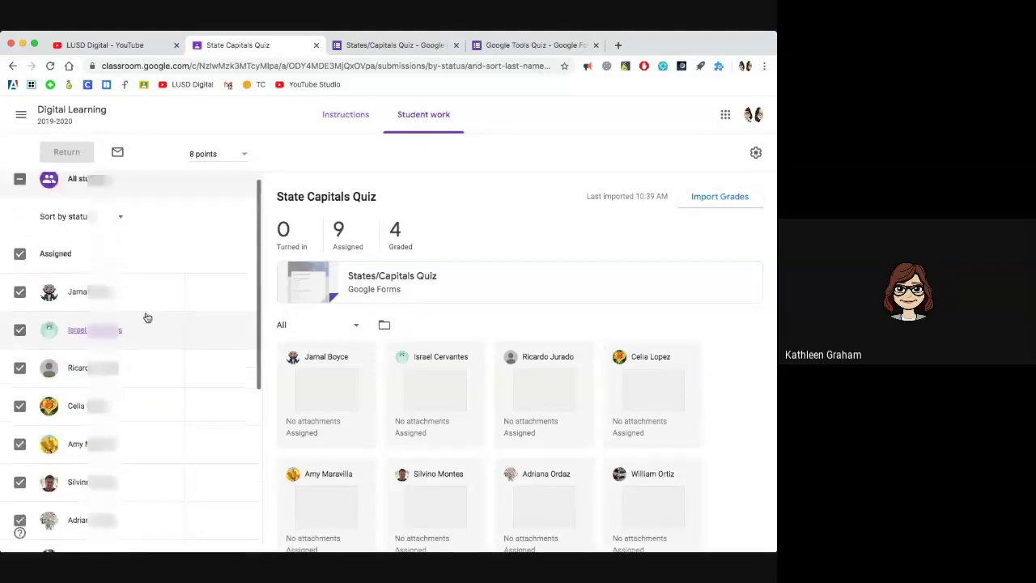
{"action": "scroll", "coordinate": [145, 320], "scroll_direction": "down", "scroll_amount": 4}
{"action": "scroll", "coordinate": [144, 320], "scroll_direction": "up", "scroll_amount": 3}
{"action": "scroll", "coordinate": [143, 321], "scroll_direction": "down", "scroll_amount": 4}
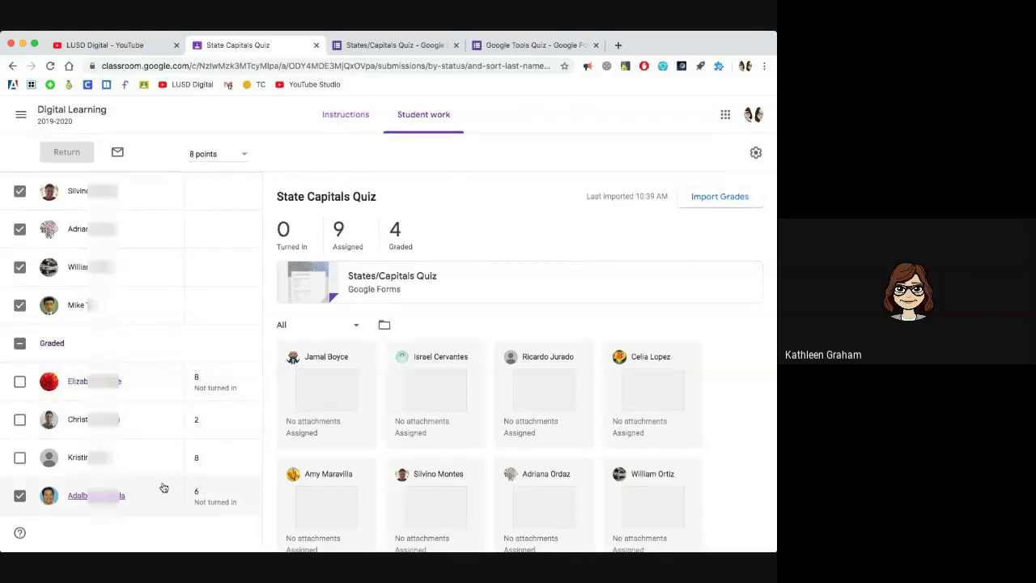
{"action": "scroll", "coordinate": [162, 486], "scroll_direction": "up", "scroll_amount": 10}
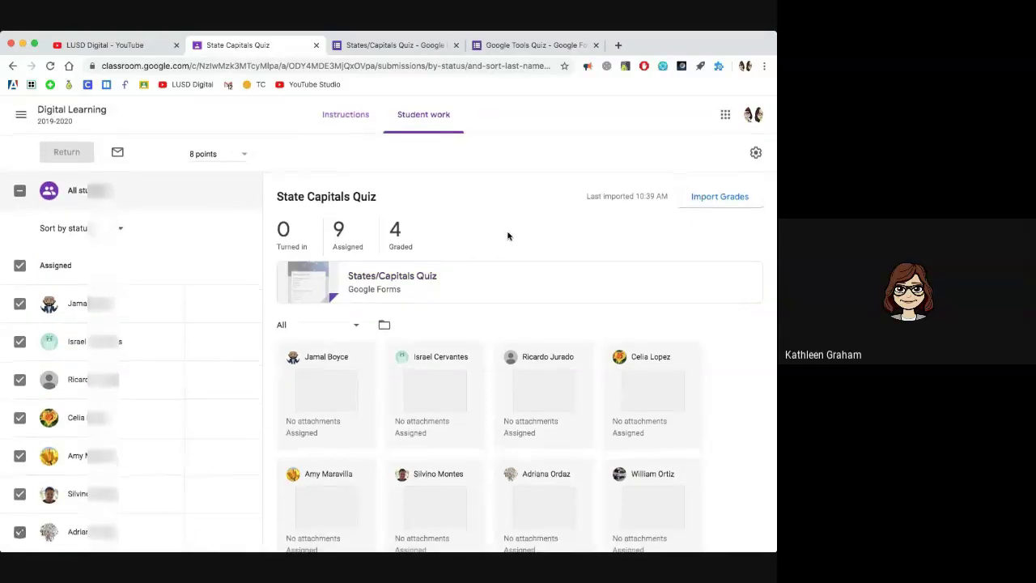
Switch to the States/Capitals Quiz form's response summary and create a new spreadsheet for the responses
{"action": "key", "text": "ctrl+Tab"}
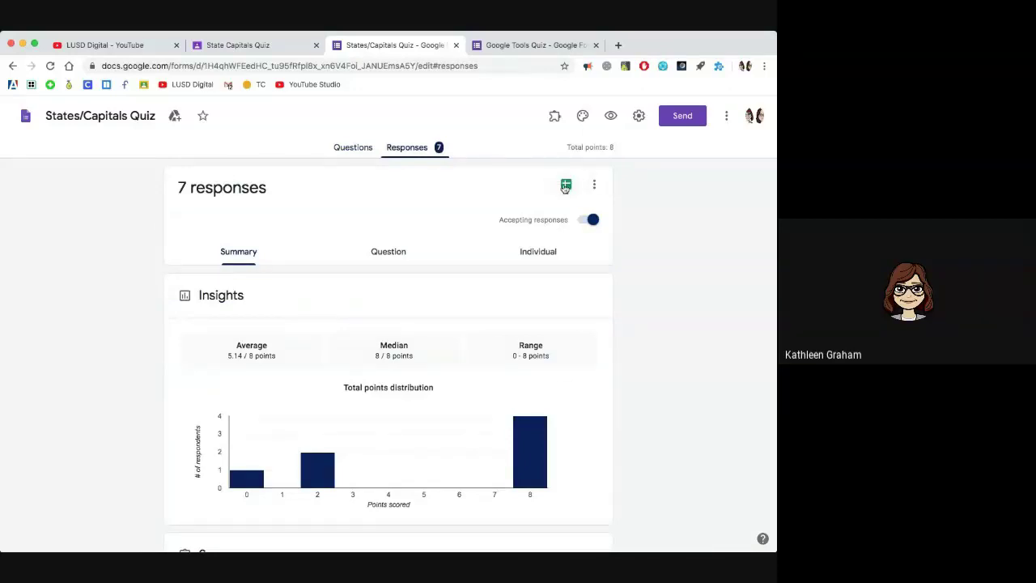
{"action": "left_click", "coordinate": [566, 186]}
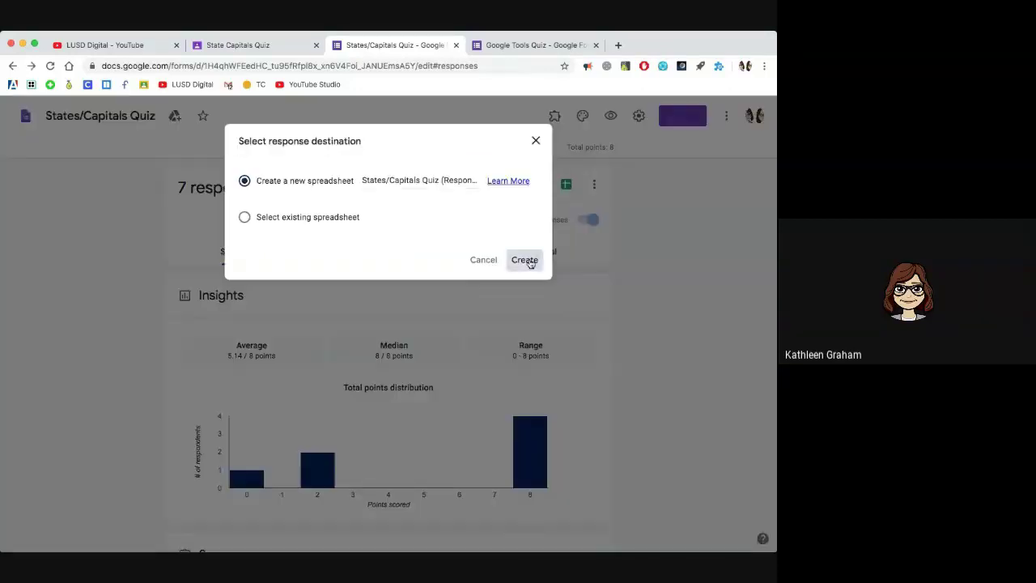
{"action": "left_click", "coordinate": [524, 260]}
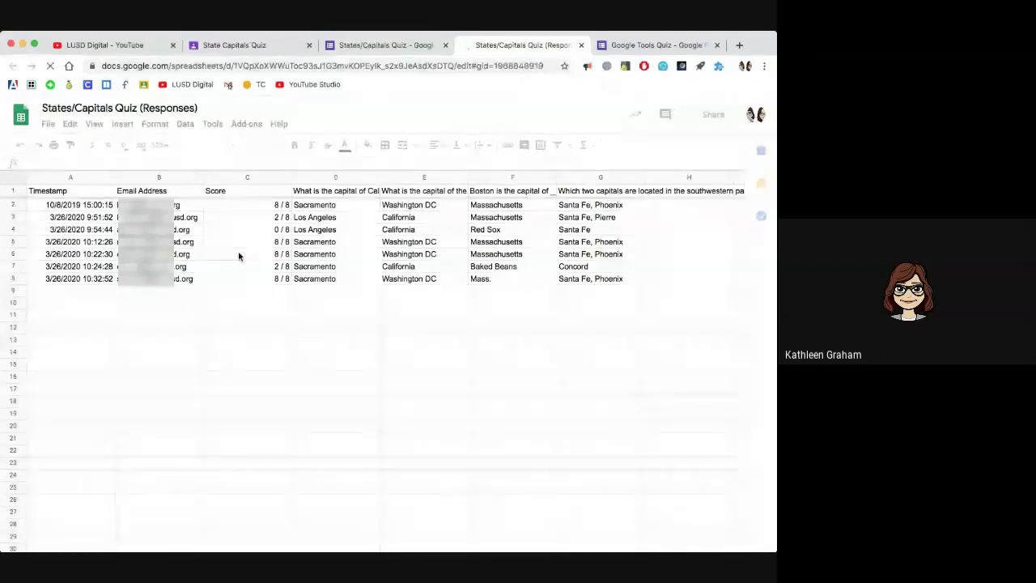
Return to the States/Capitals Quiz form and view its responses by question and by individual
{"action": "key", "text": "ctrl+shift+Tab"}
{"action": "left_click", "coordinate": [392, 252]}
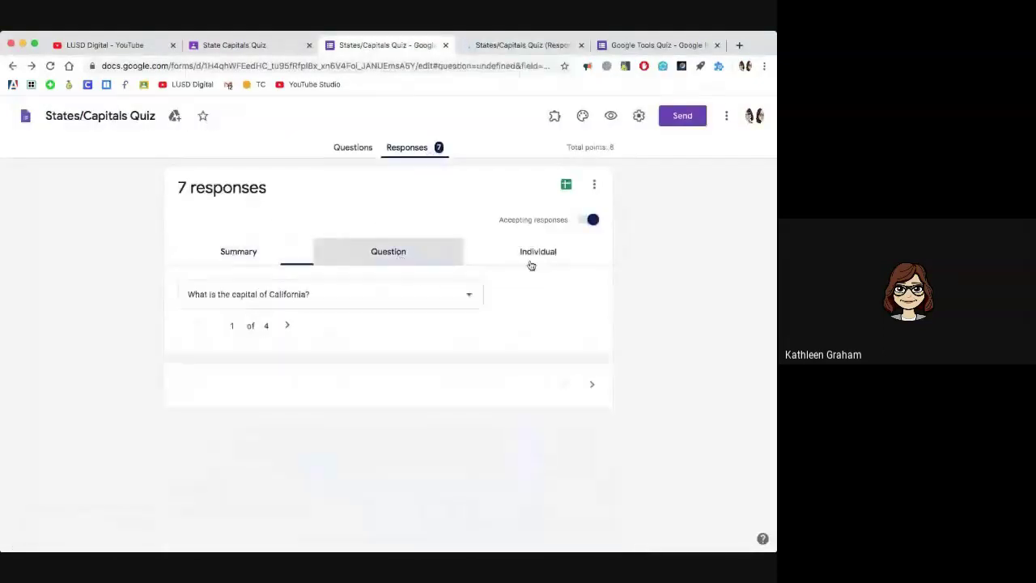
{"action": "left_click", "coordinate": [531, 264]}
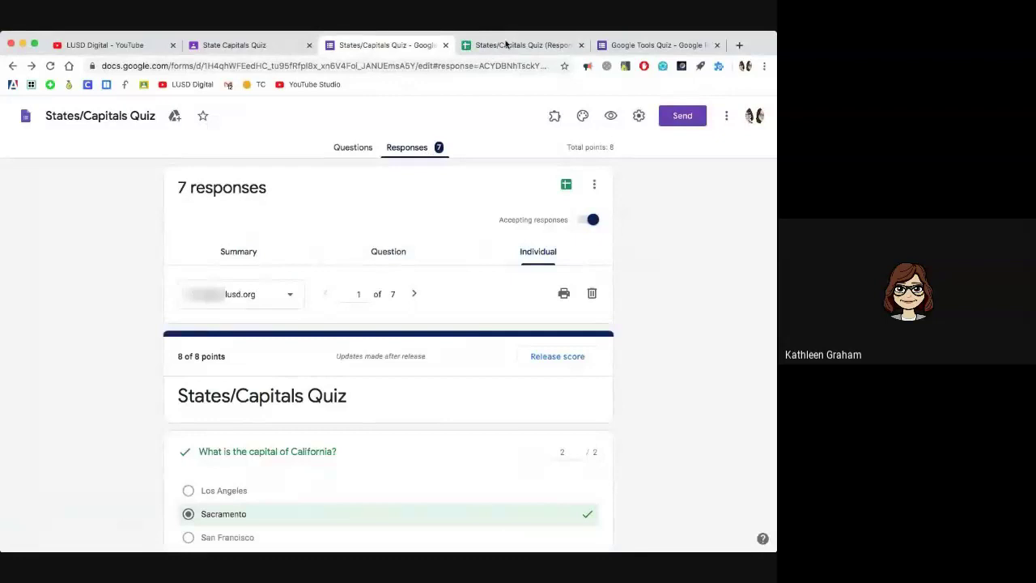